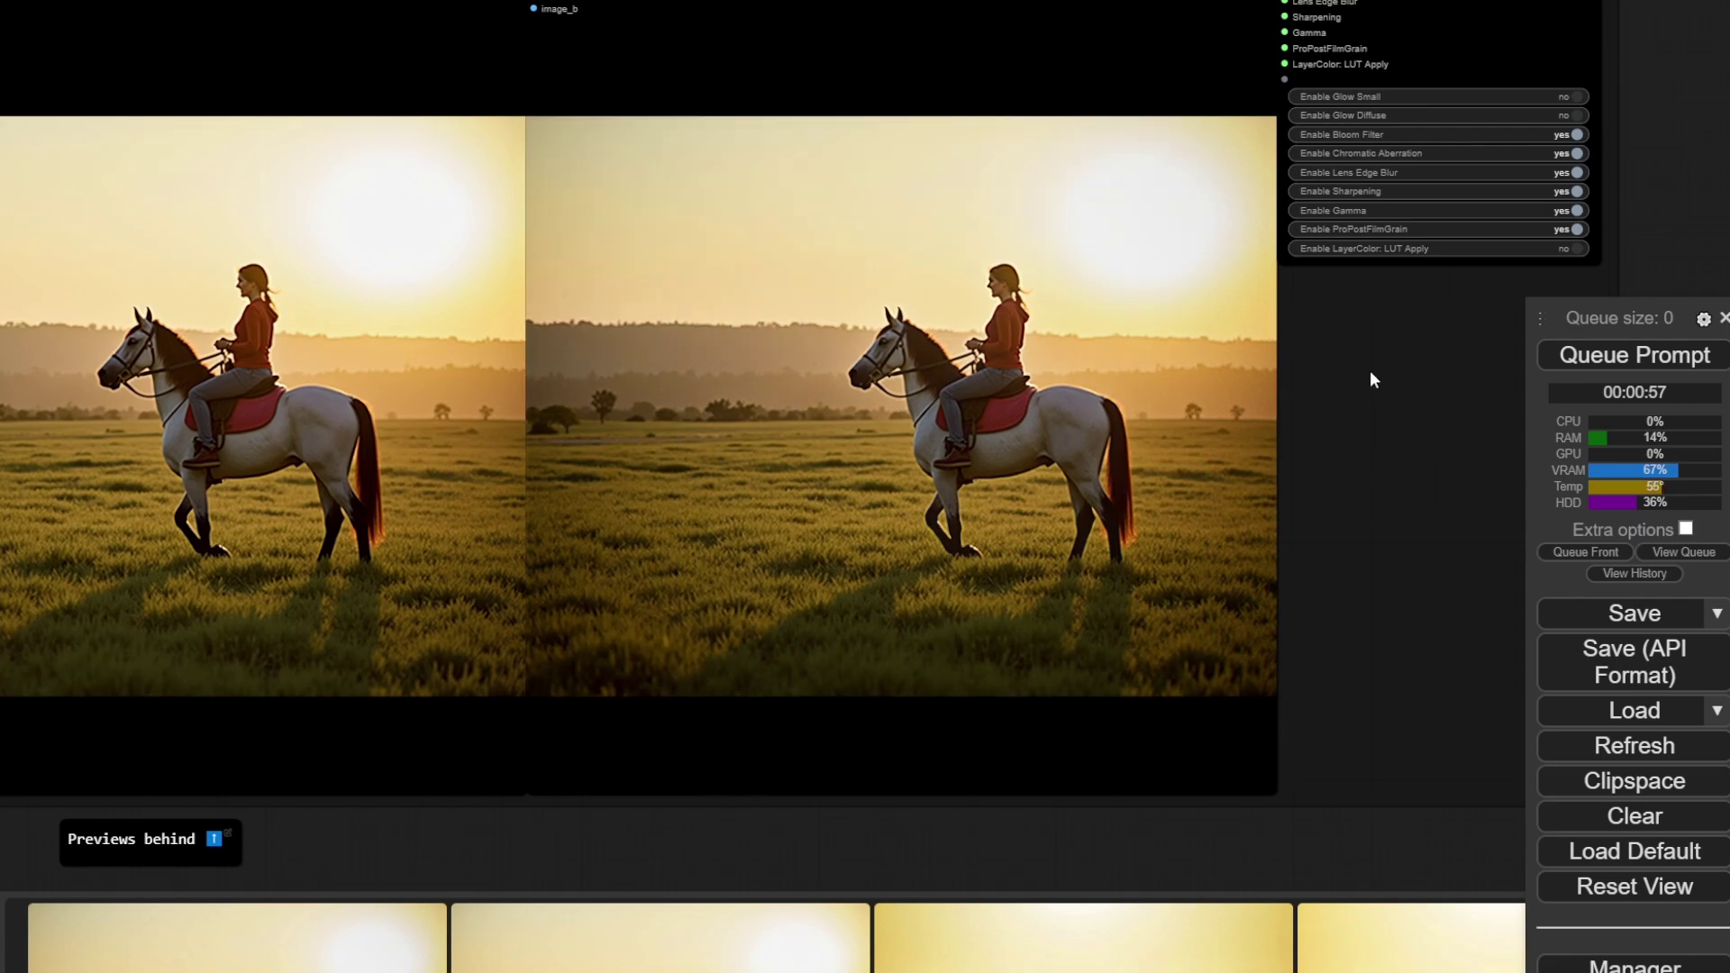
- Pan and zoom across the Flux ControlNet workflow to the loader groups and Fast Groups Bypasser
{"action": "scroll", "coordinate": [1459, 373], "scroll_direction": "down", "scroll_amount": 5}
{"action": "left_click_drag", "start_coordinate": [409, 608], "coordinate": [739, 271]}
{"action": "scroll", "coordinate": [738, 270], "scroll_direction": "up", "scroll_amount": 5}
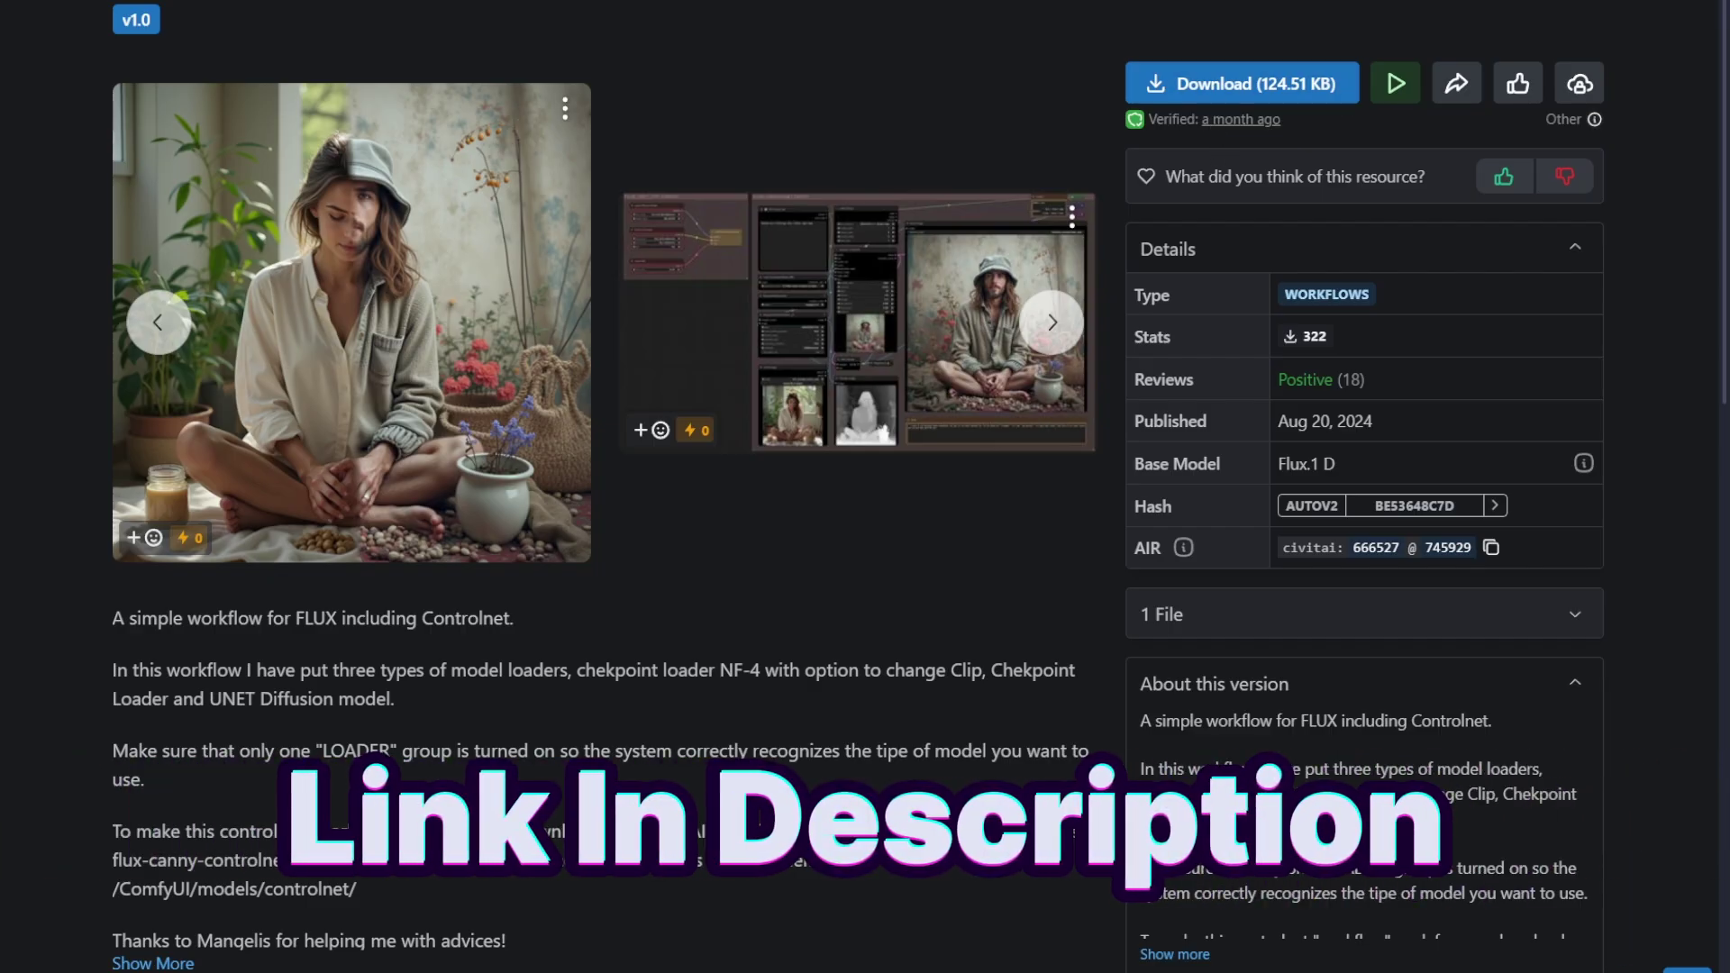
{"action": "scroll", "coordinate": [866, 487], "scroll_direction": "down", "scroll_amount": 8}
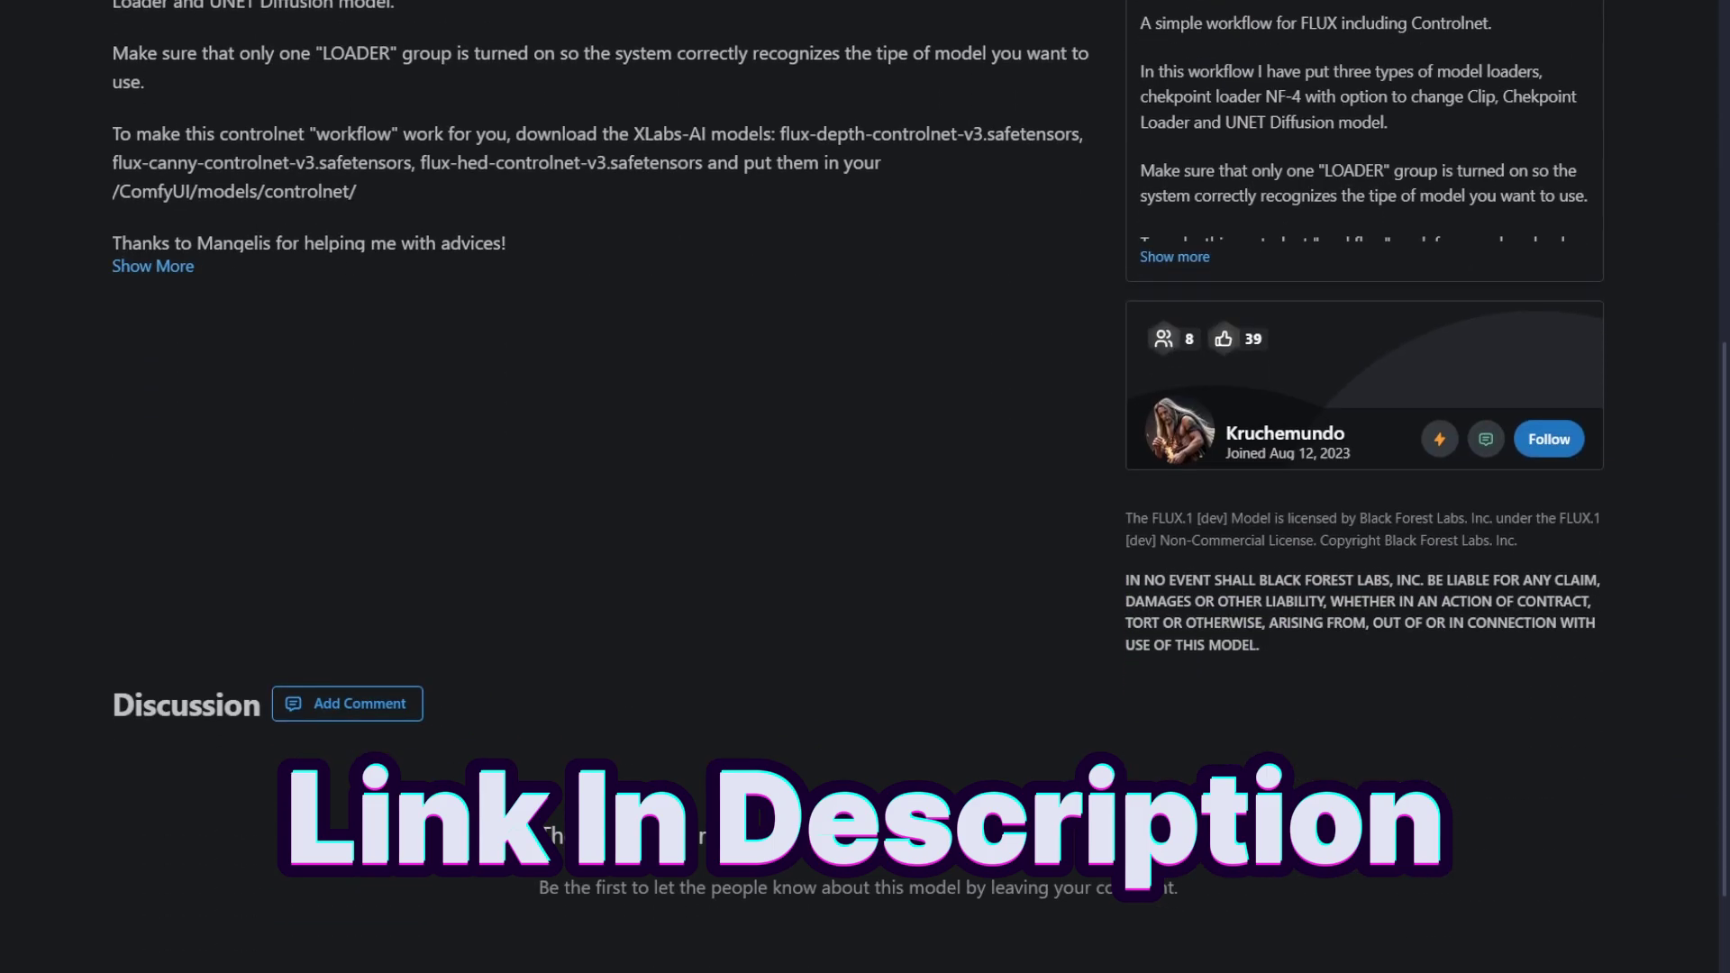
{"action": "scroll", "coordinate": [865, 487], "scroll_direction": "down", "scroll_amount": 4}
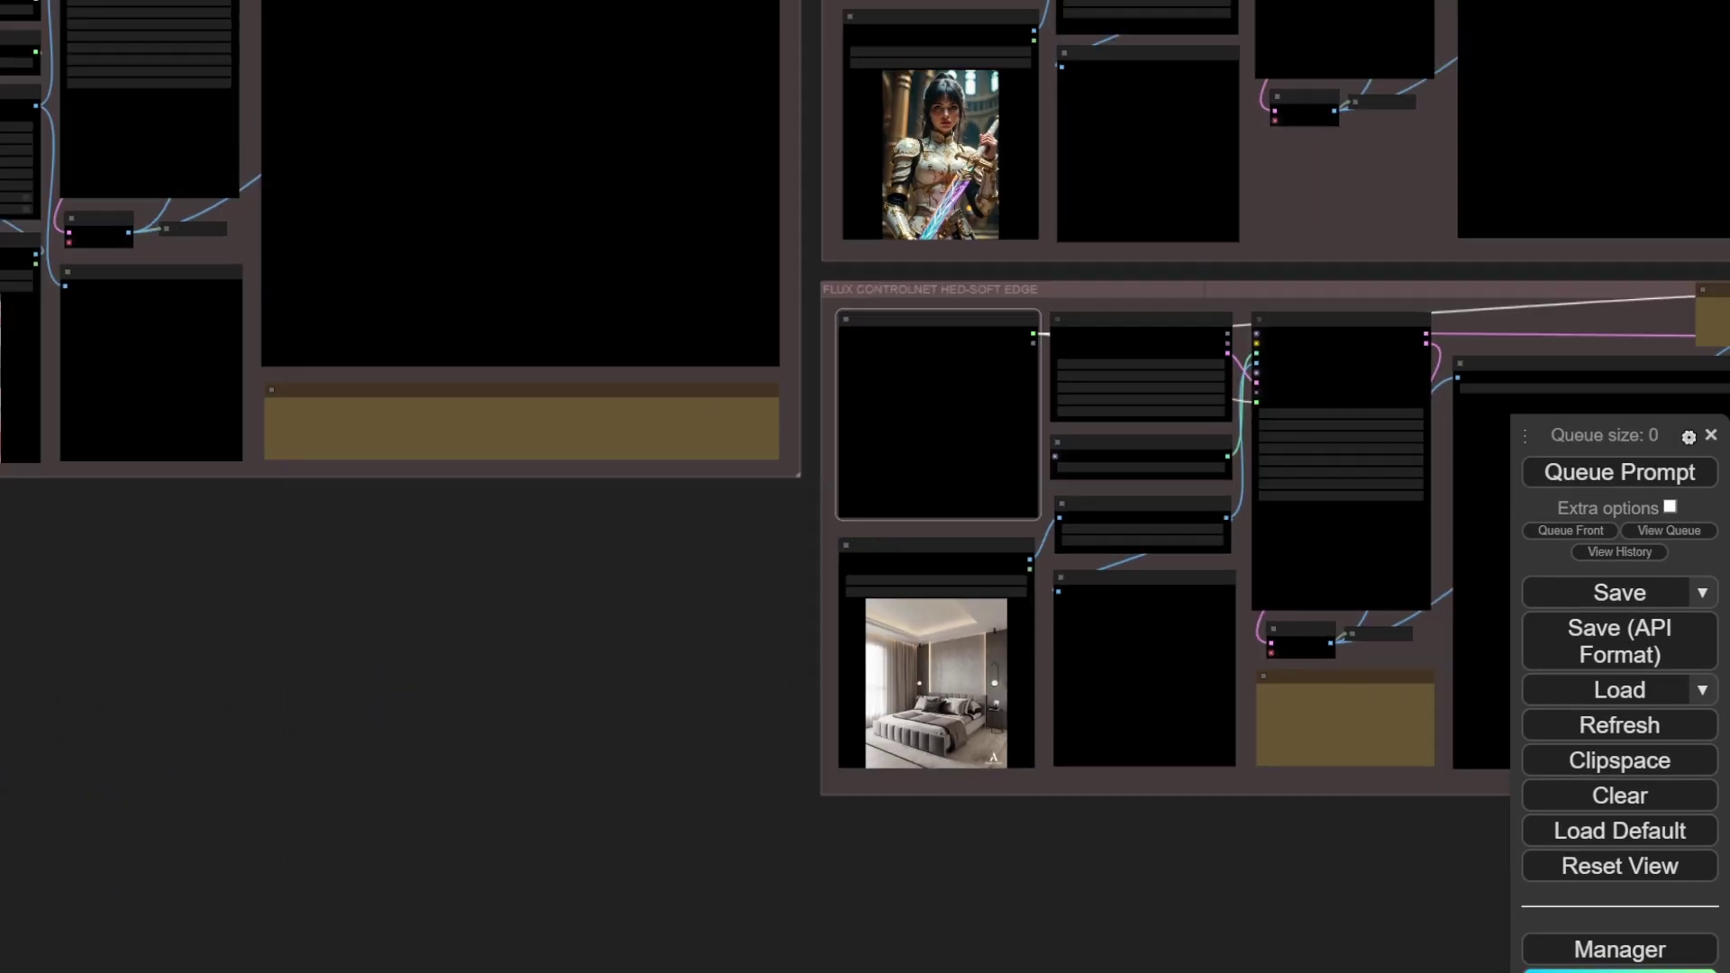
{"action": "scroll", "coordinate": [631, 473], "scroll_direction": "down", "scroll_amount": 5}
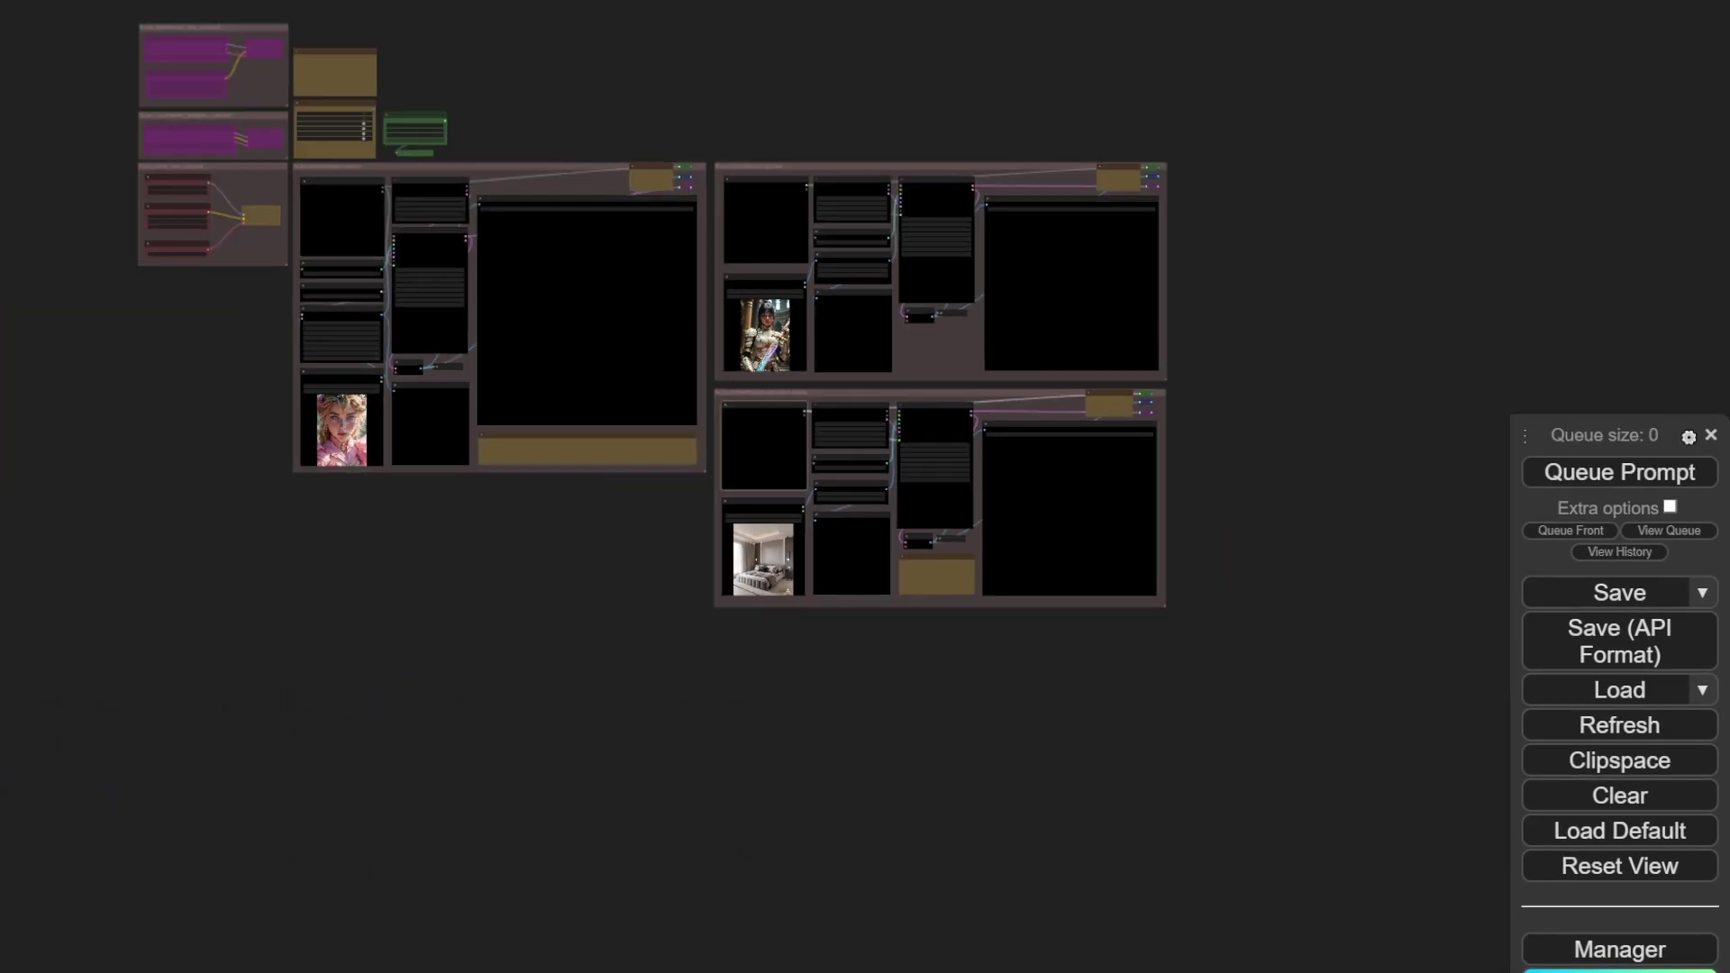
{"action": "left_click_drag", "start_coordinate": [462, 511], "coordinate": [781, 661]}
{"action": "scroll", "coordinate": [684, 319], "scroll_direction": "up", "scroll_amount": 3}
{"action": "scroll", "coordinate": [1033, 537], "scroll_direction": "up", "scroll_amount": 10}
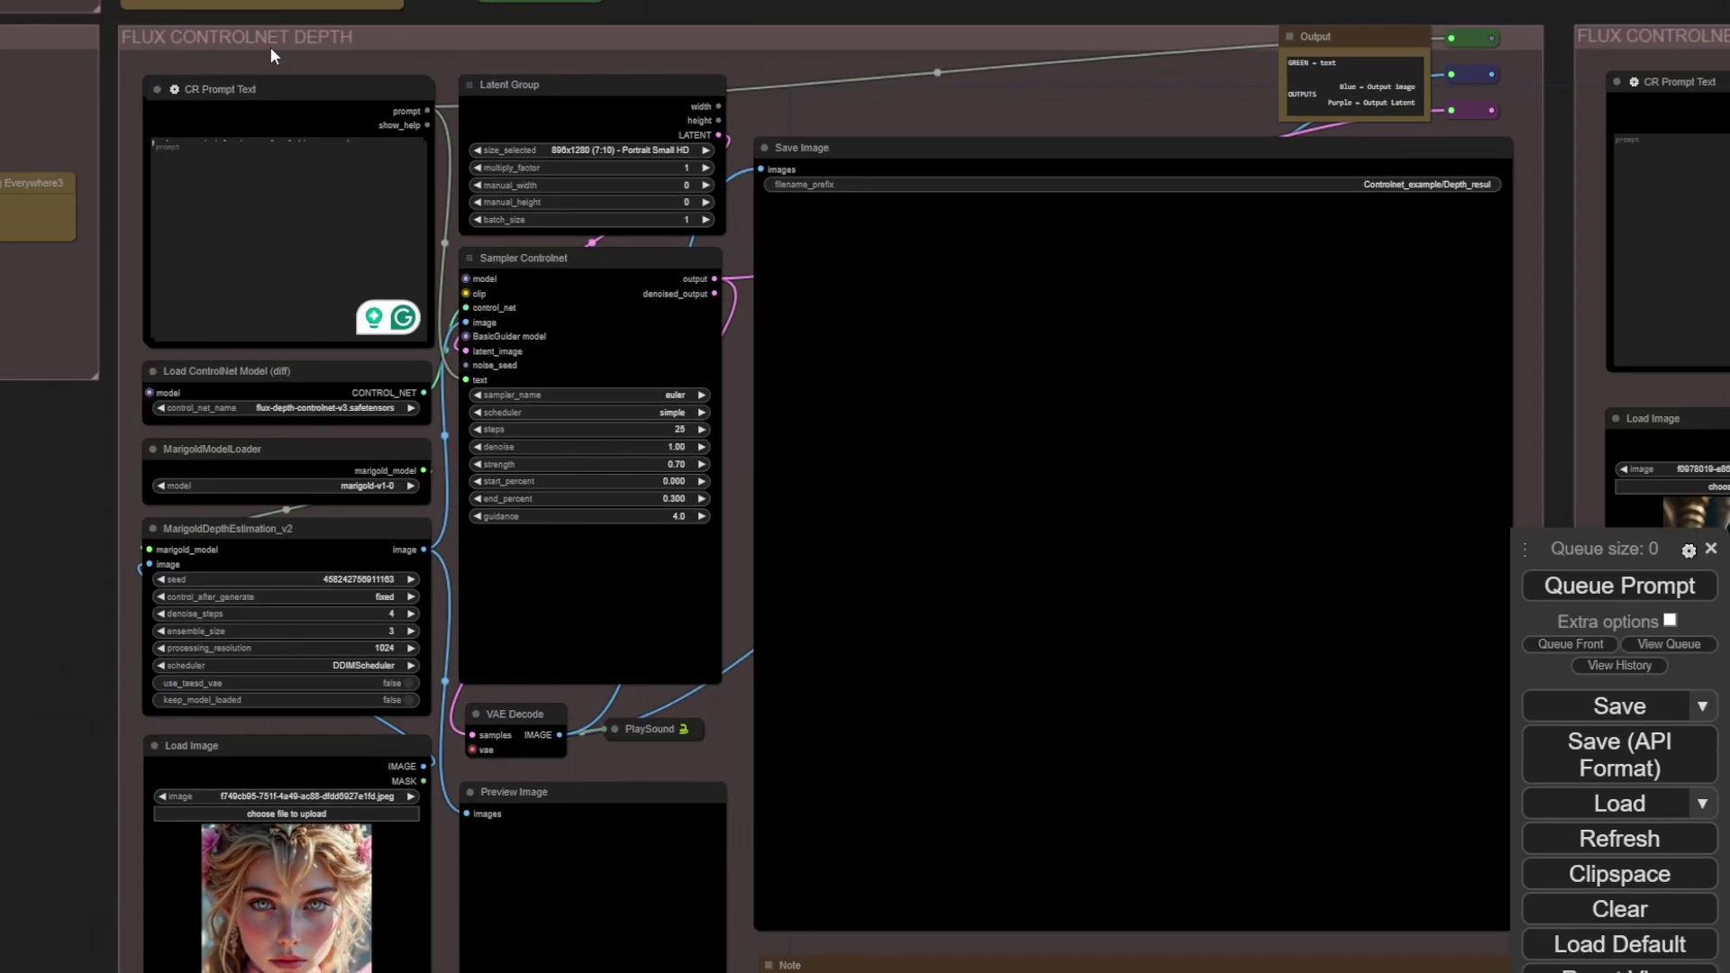
{"action": "left_click_drag", "start_coordinate": [270, 47], "coordinate": [980, 841]}
{"action": "scroll", "coordinate": [991, 815], "scroll_direction": "up", "scroll_amount": 3}
{"action": "scroll", "coordinate": [991, 815], "scroll_direction": "up", "scroll_amount": 4}
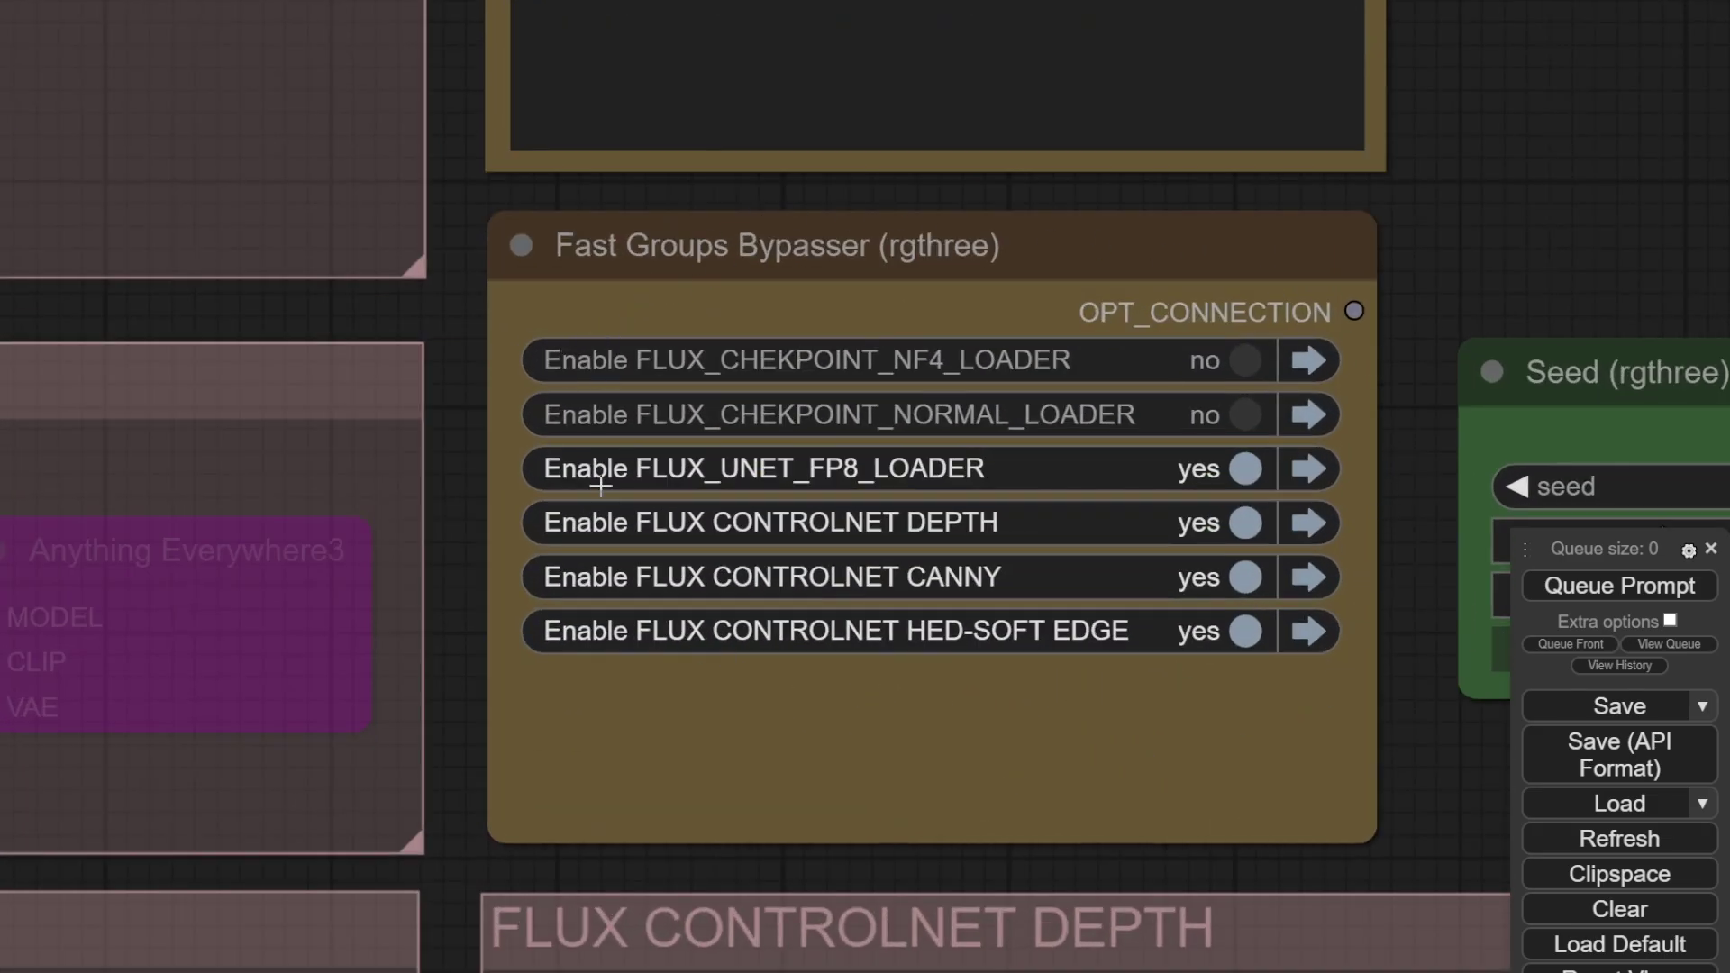
{"action": "left_click_drag", "start_coordinate": [351, 189], "coordinate": [1395, 587]}
{"action": "left_click_drag", "start_coordinate": [405, 210], "coordinate": [694, 318]}
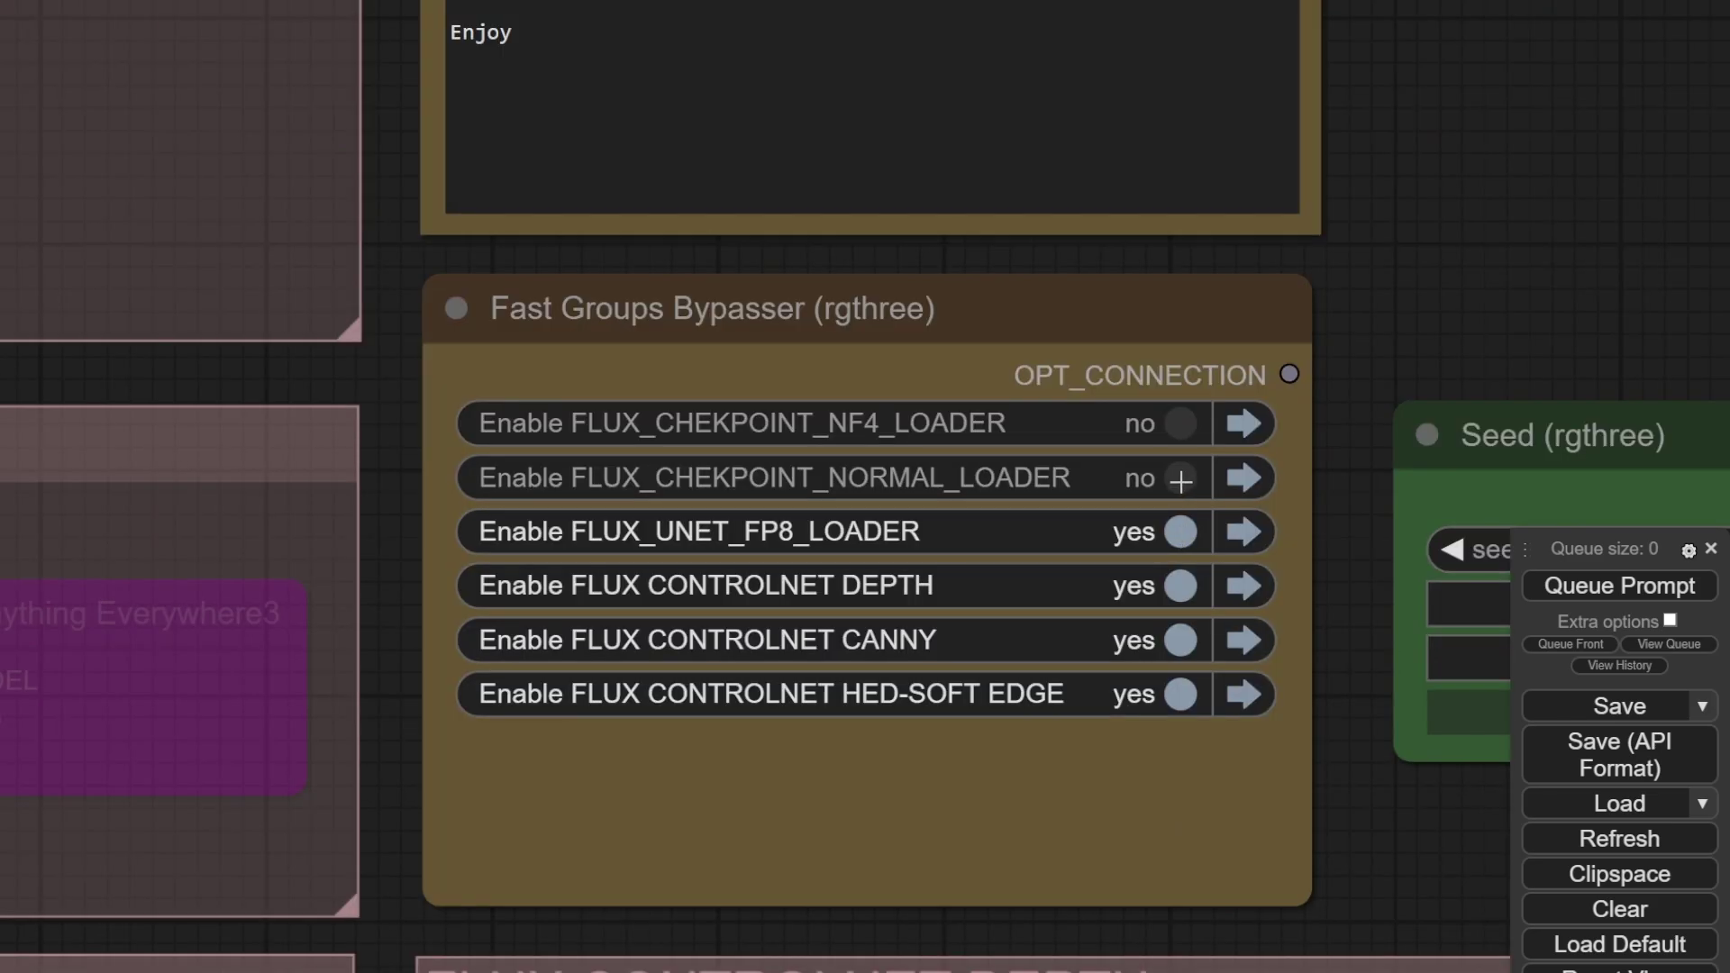
- Toggle the NORMAL and NF4 checkpoint loader groups on and back off, keeping UNET FP8 enabled
{"action": "left_click", "coordinate": [1180, 478]}
{"action": "left_click", "coordinate": [1180, 477]}
{"action": "left_click", "coordinate": [1171, 424]}
{"action": "left_click", "coordinate": [1172, 423]}
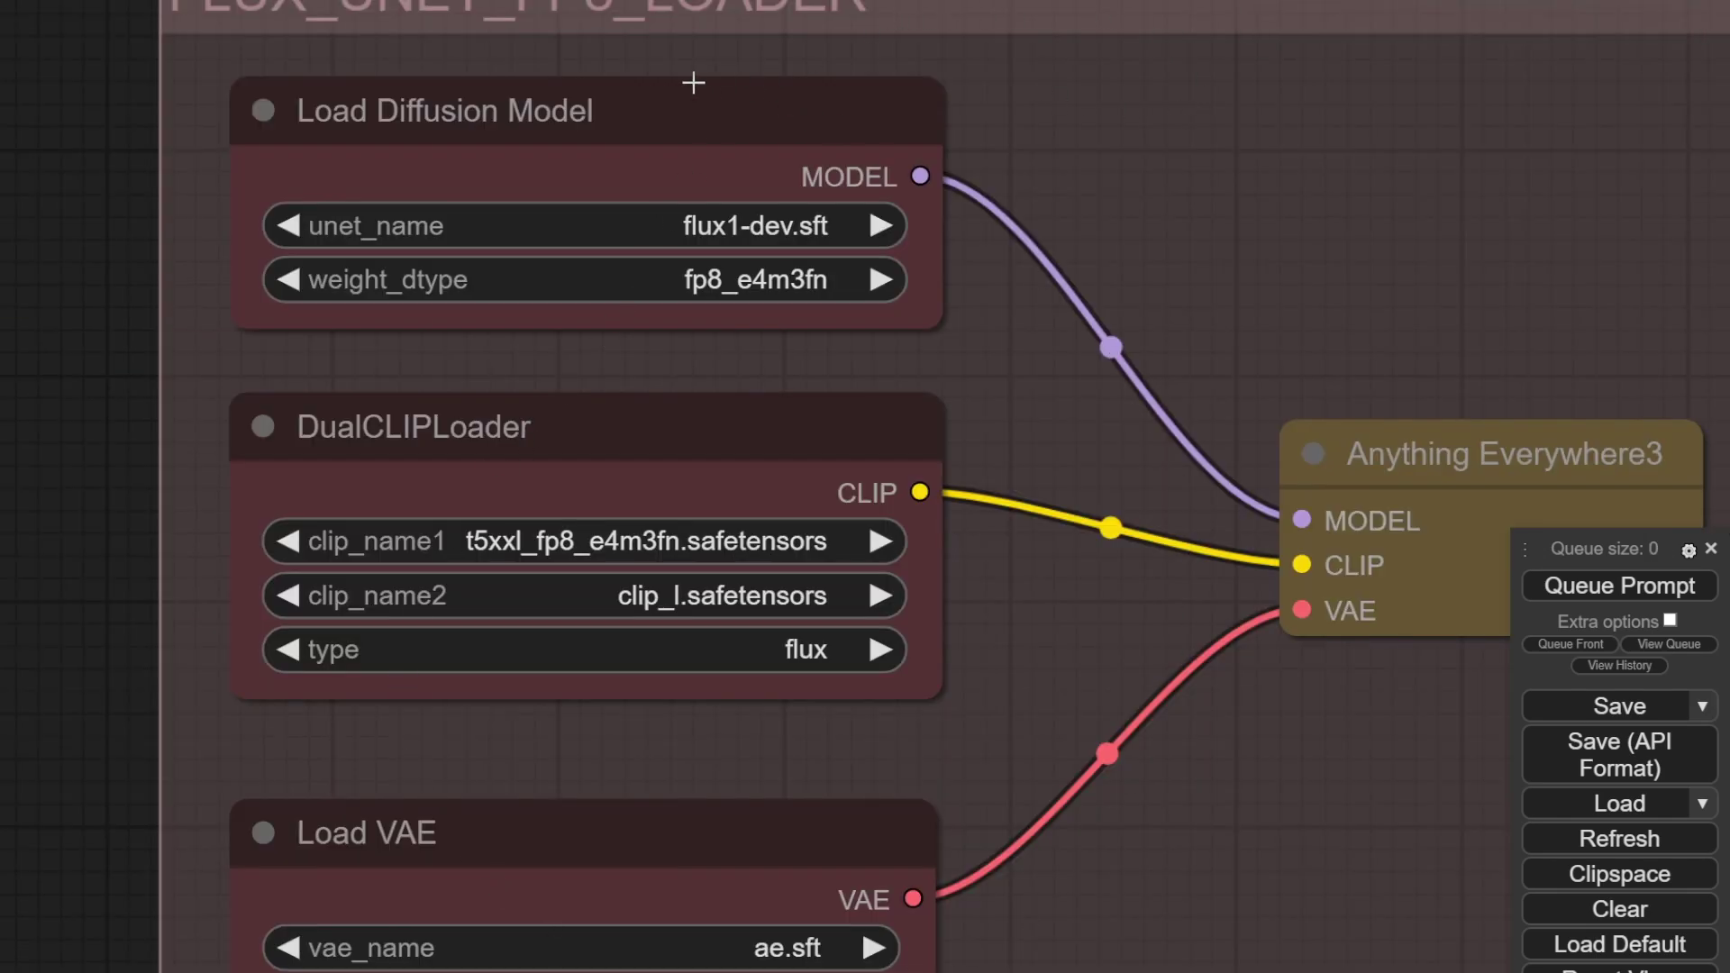
{"action": "scroll", "coordinate": [1398, 74], "scroll_direction": "down", "scroll_amount": 5}
{"action": "scroll", "coordinate": [626, 741], "scroll_direction": "up", "scroll_amount": 5}
{"action": "left_click", "coordinate": [1190, 547]}
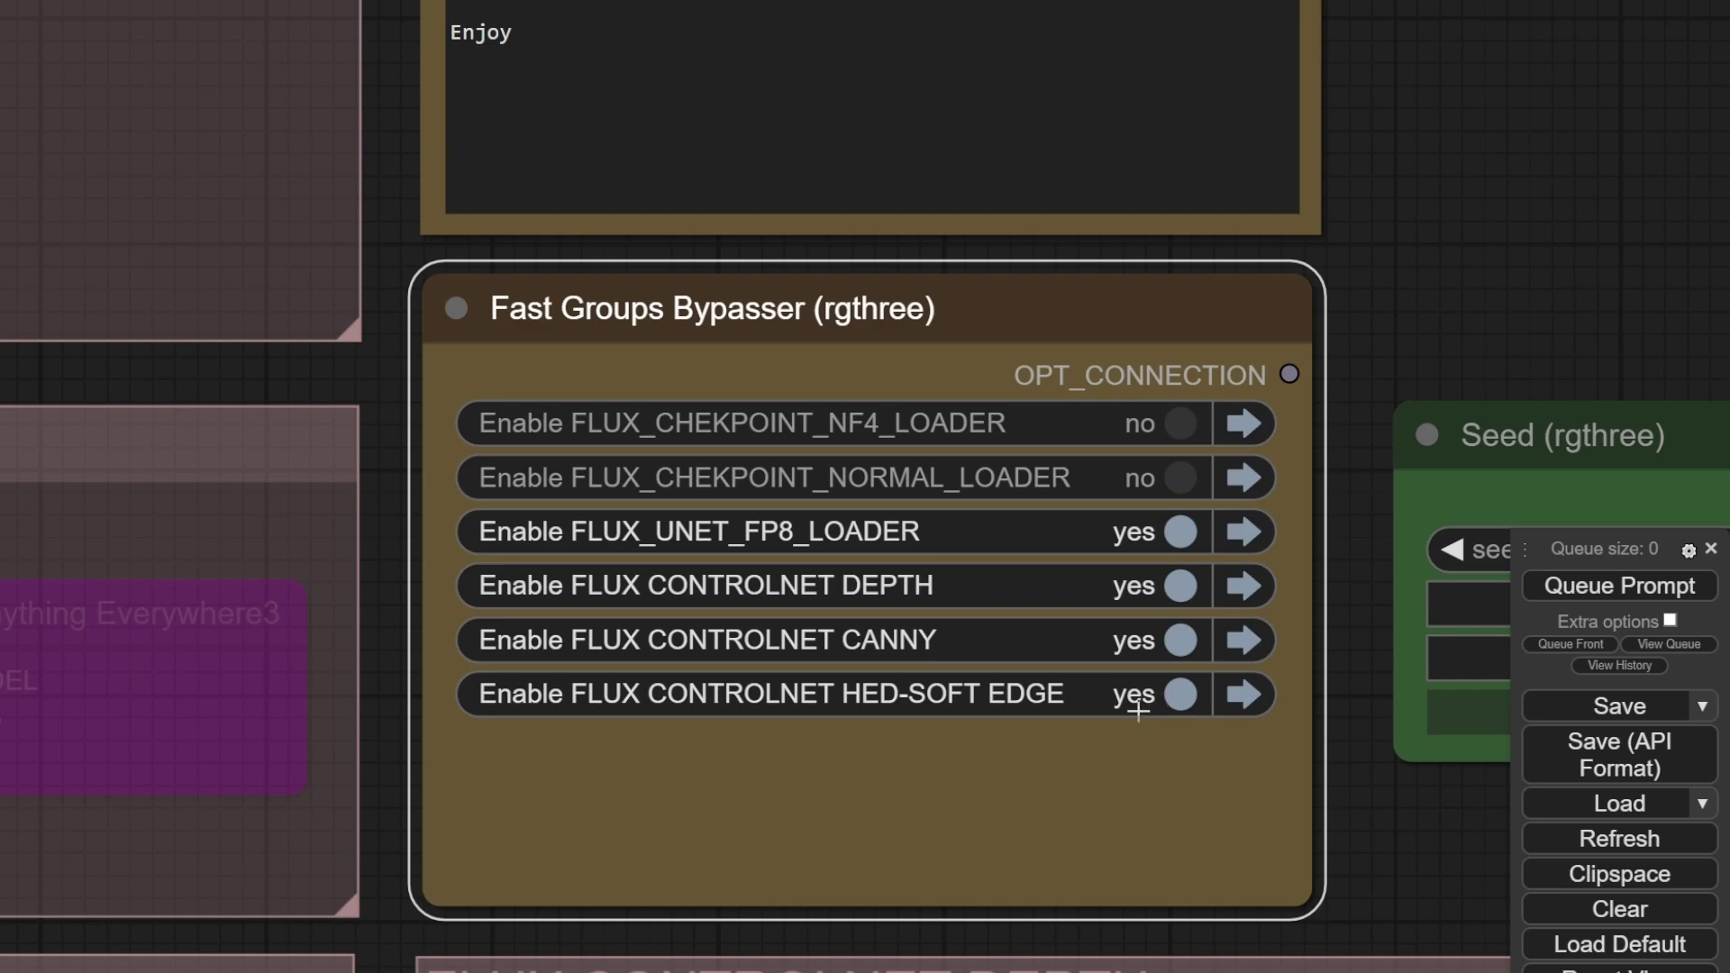
- Disable the HED-SOFT EDGE and DEPTH groups and jump to the CANNY group
{"action": "left_click", "coordinate": [1170, 704]}
{"action": "left_click", "coordinate": [1188, 600]}
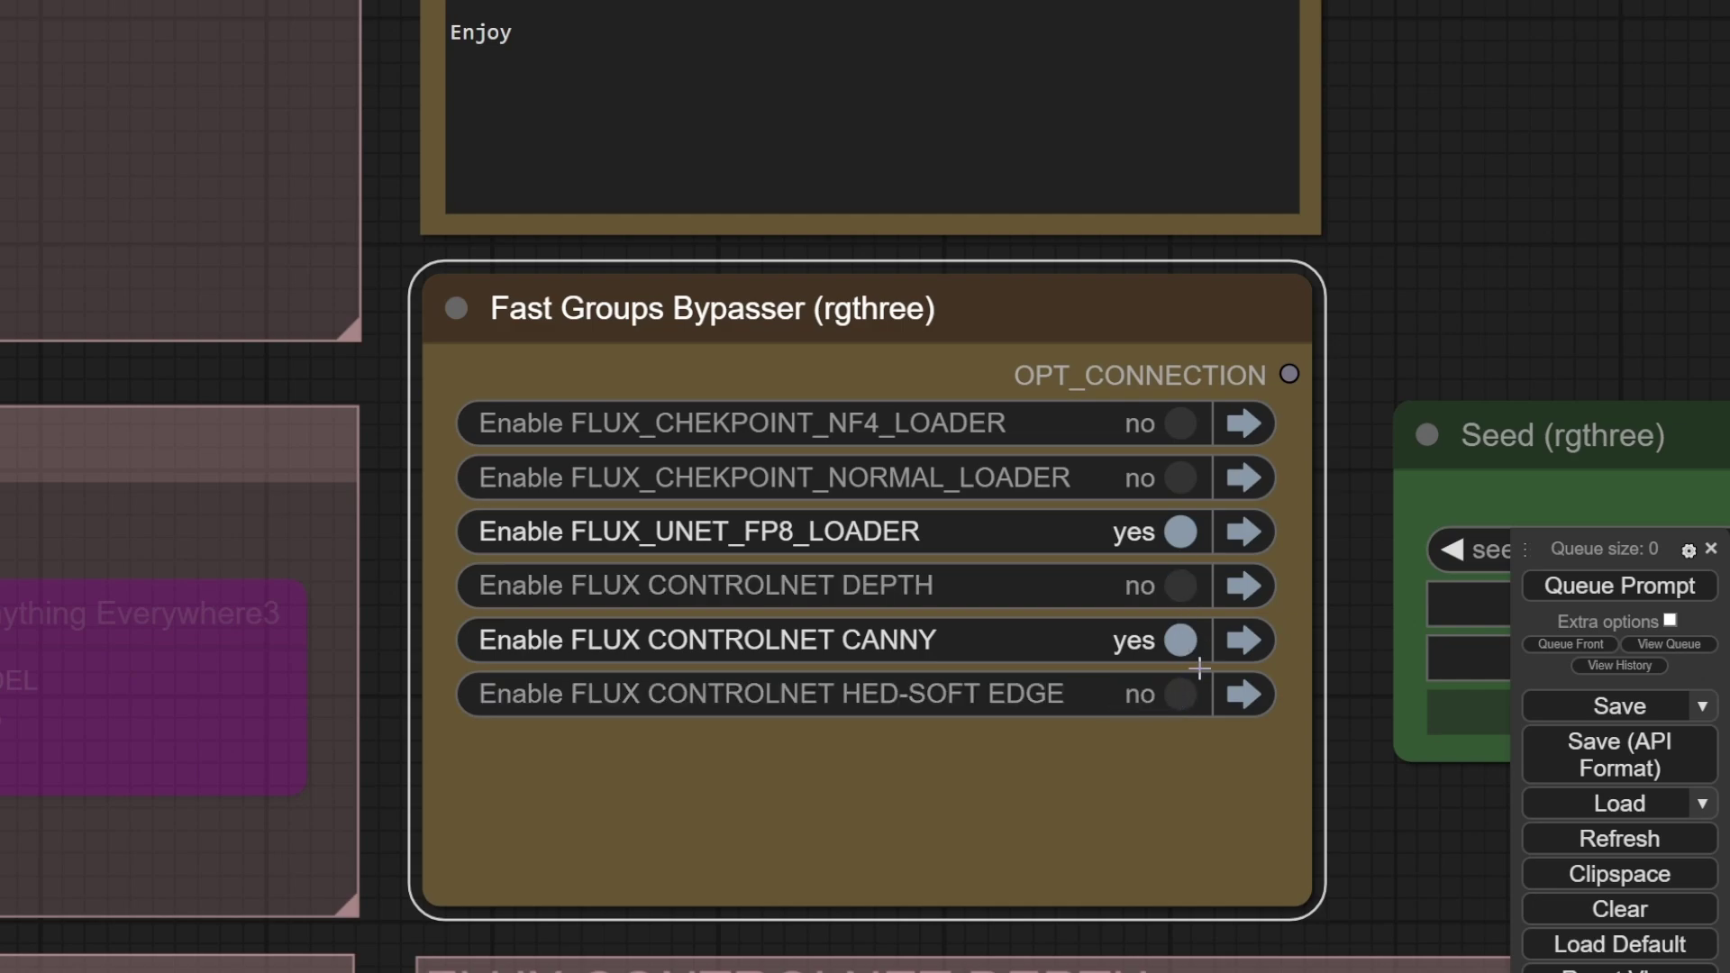
{"action": "left_click", "coordinate": [1244, 639]}
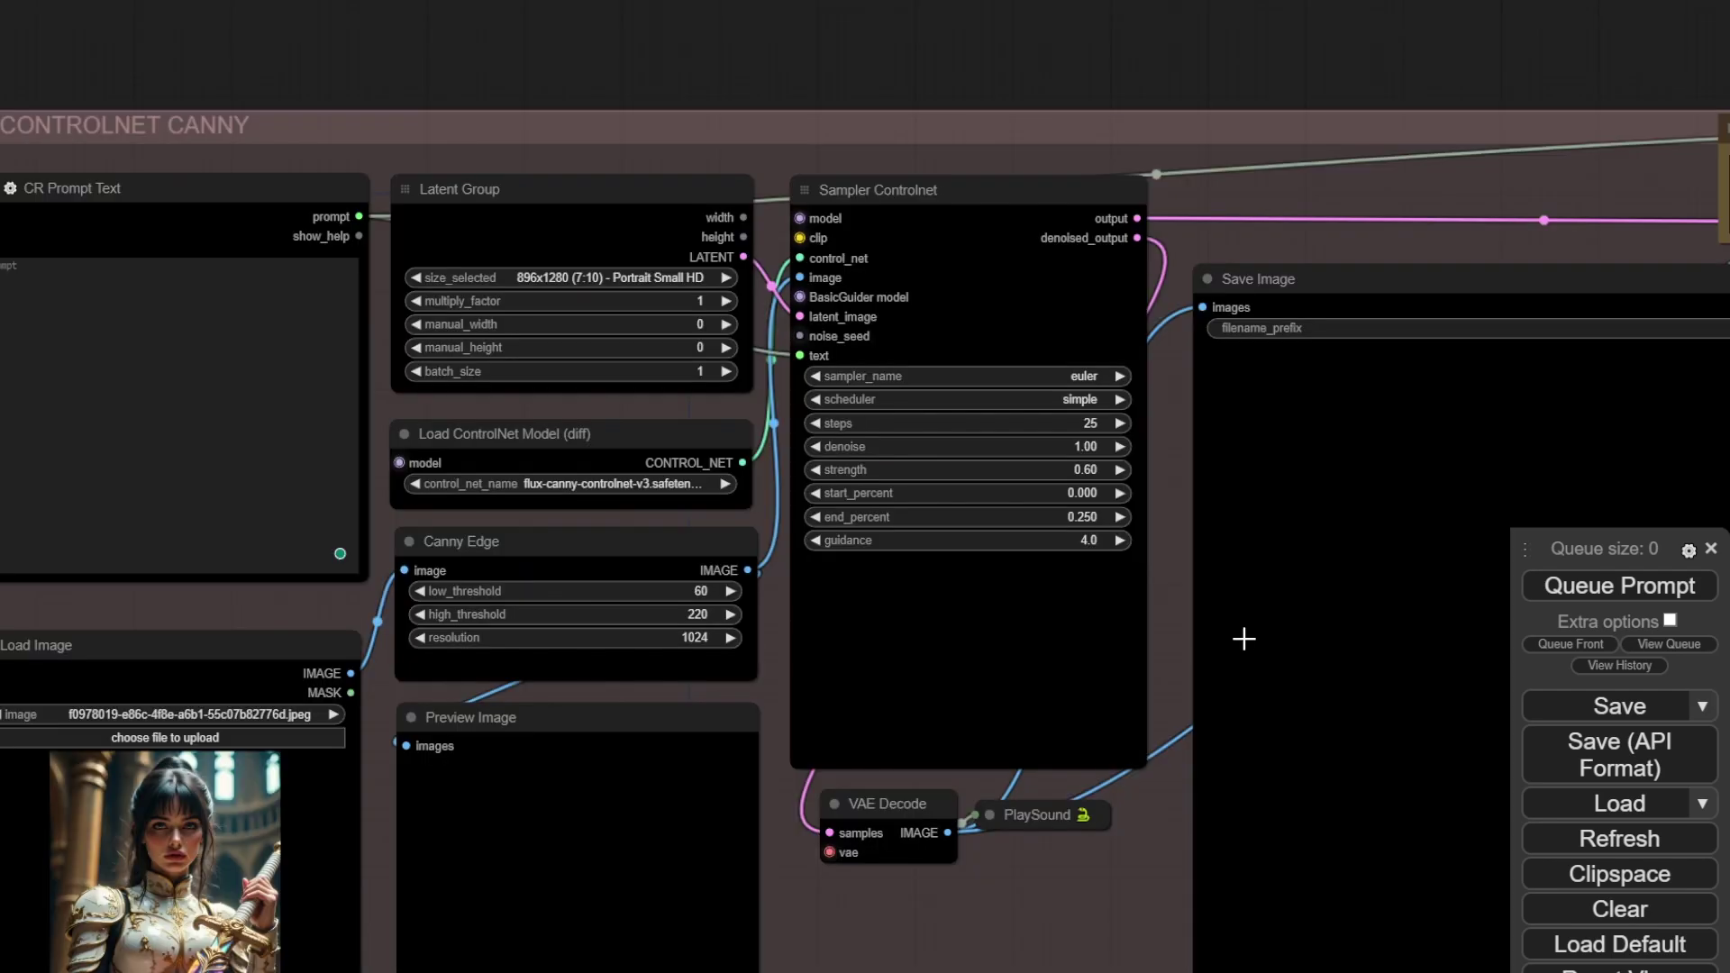
- Frame the whole Canny group and show the available control_net_name model files
{"action": "scroll", "coordinate": [710, 732], "scroll_direction": "down", "scroll_amount": 2}
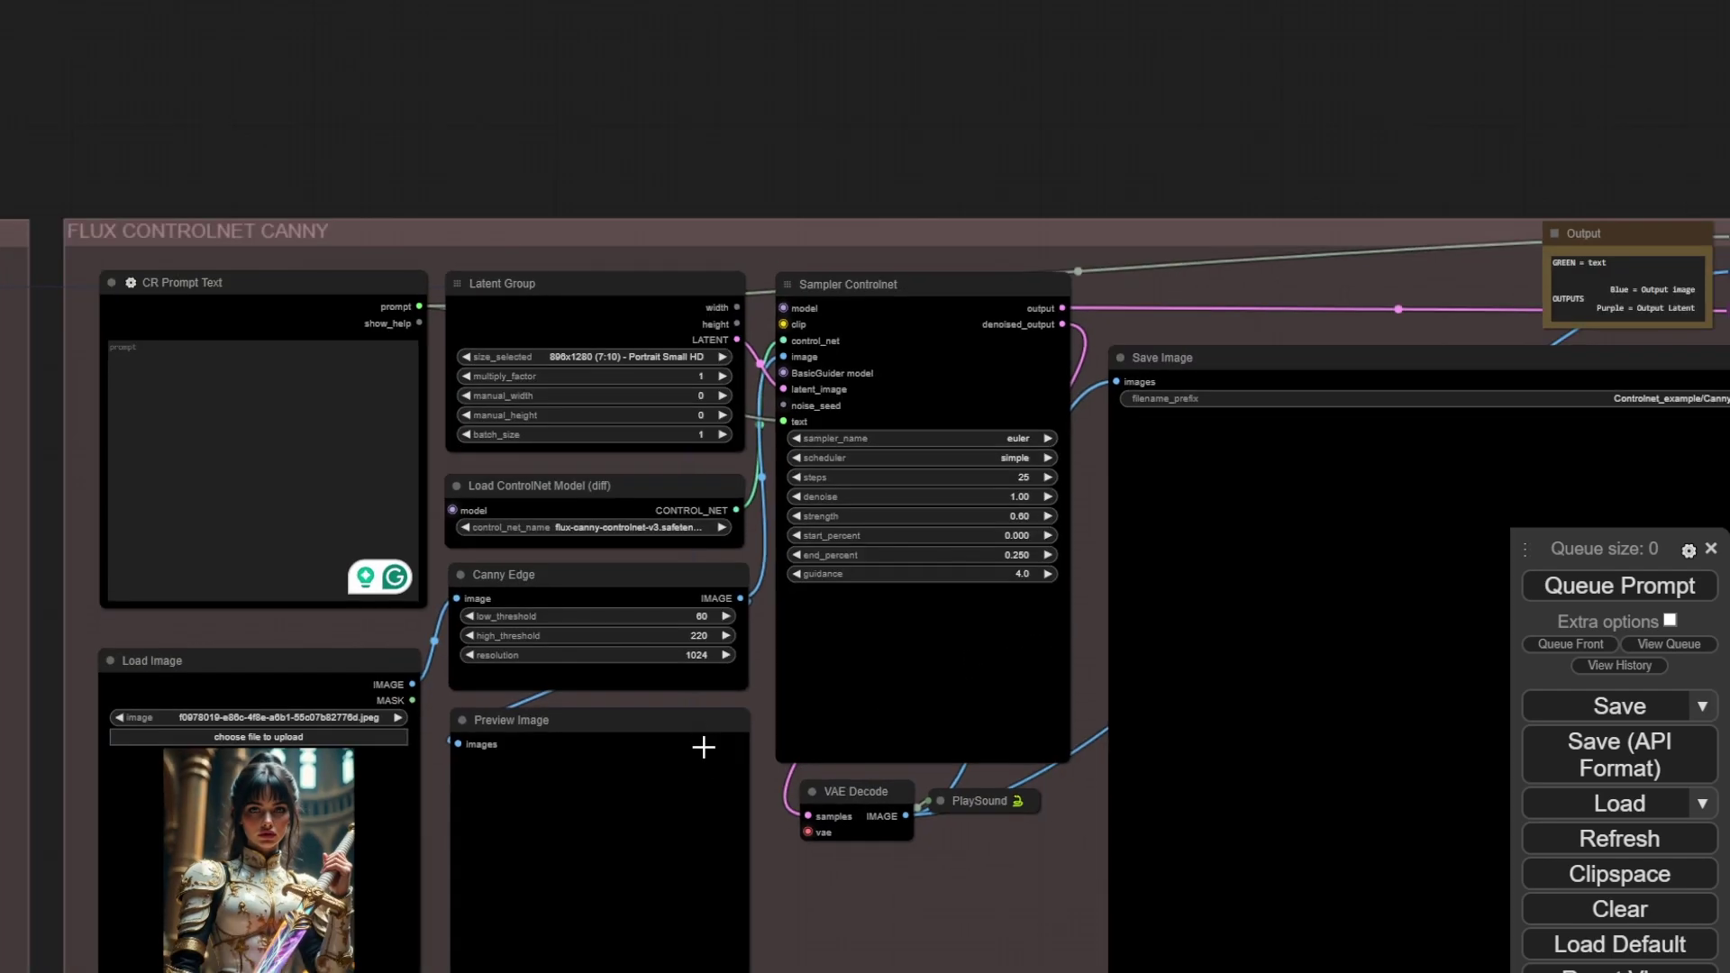
{"action": "left_click_drag", "start_coordinate": [701, 889], "coordinate": [812, 730]}
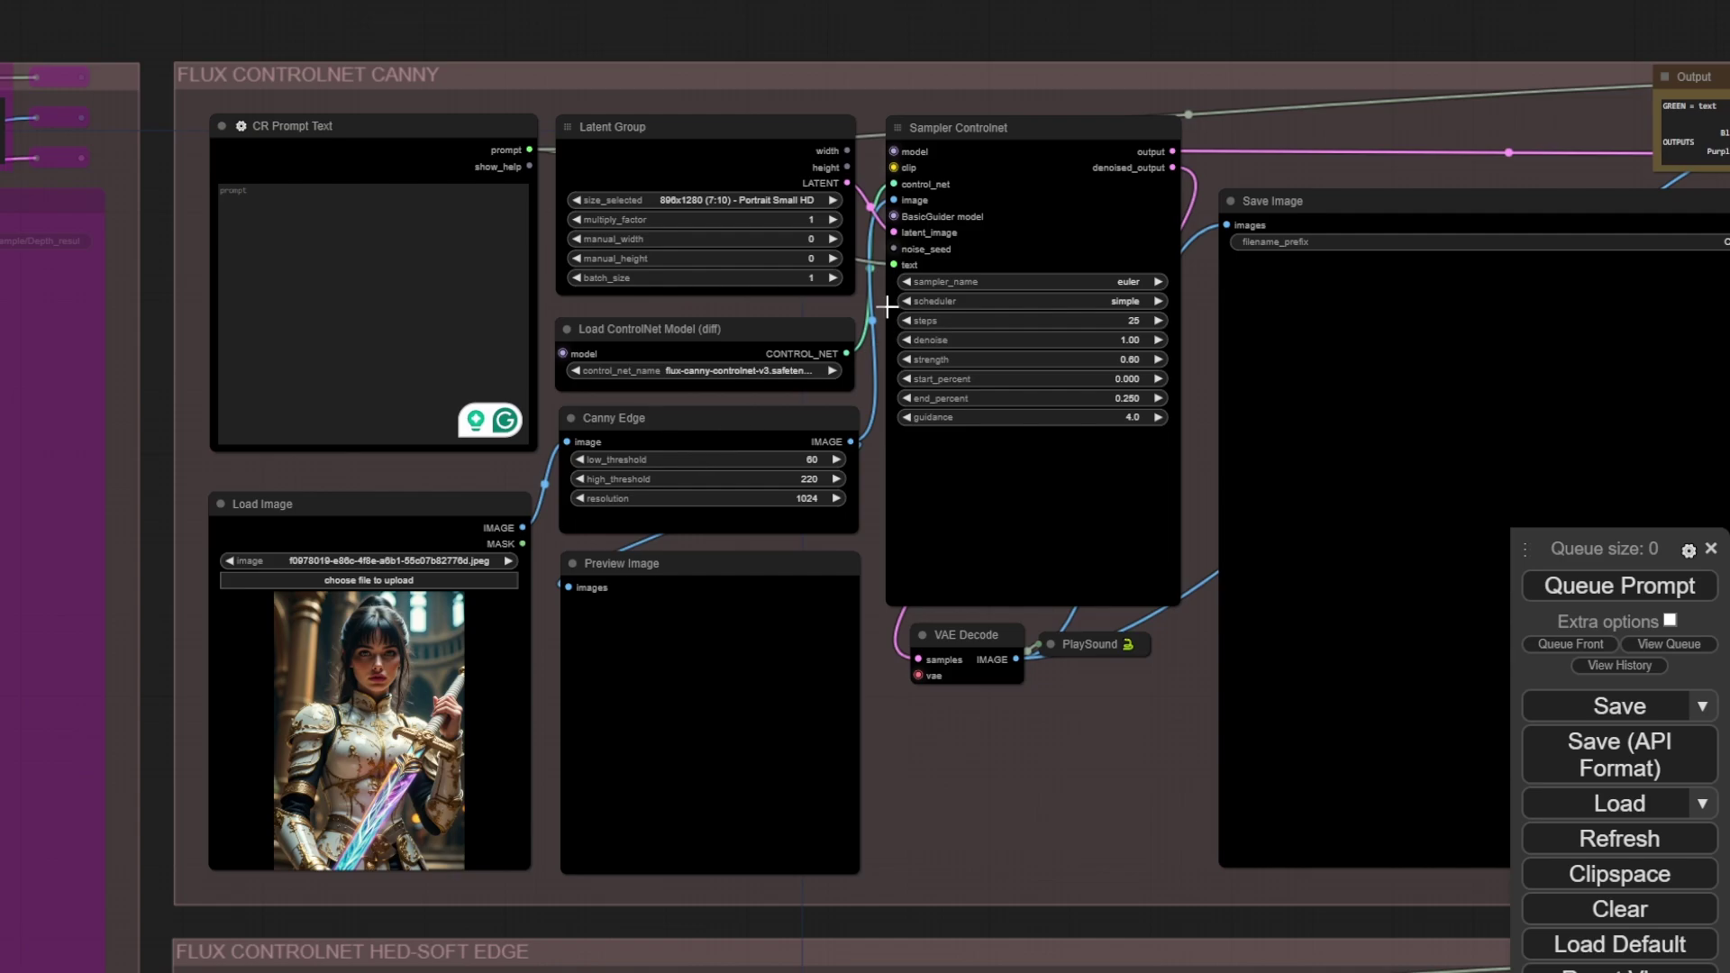
{"action": "scroll", "coordinate": [887, 304], "scroll_direction": "up", "scroll_amount": 3}
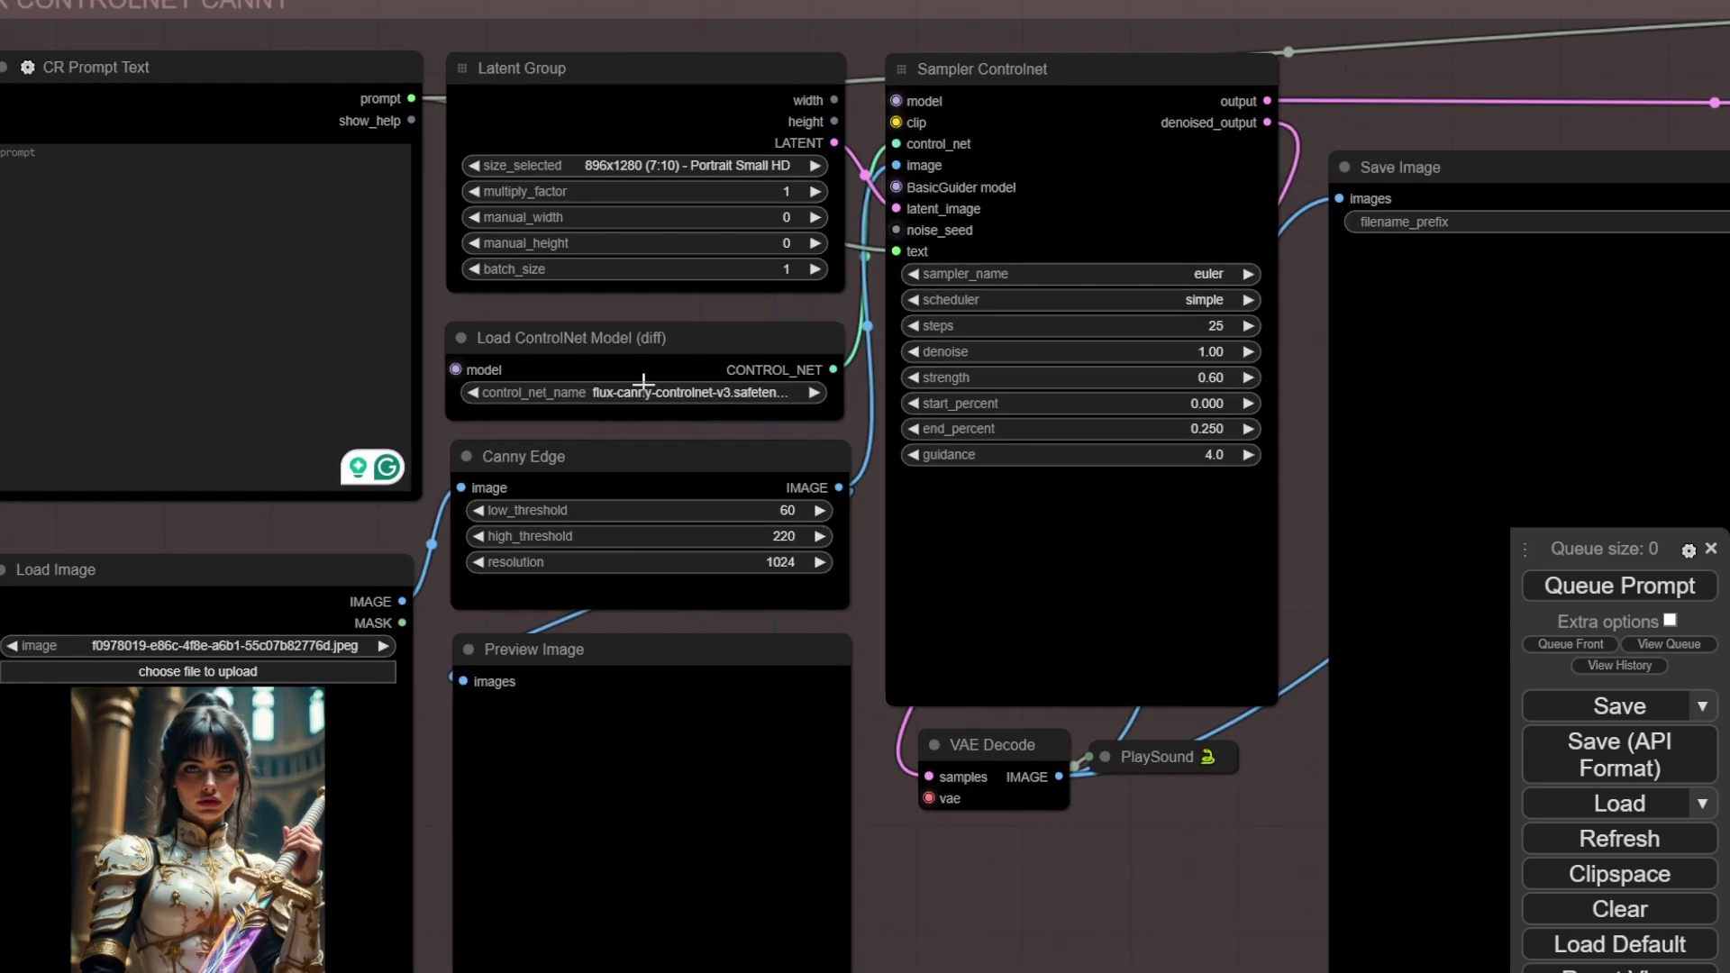
{"action": "left_click", "coordinate": [720, 393]}
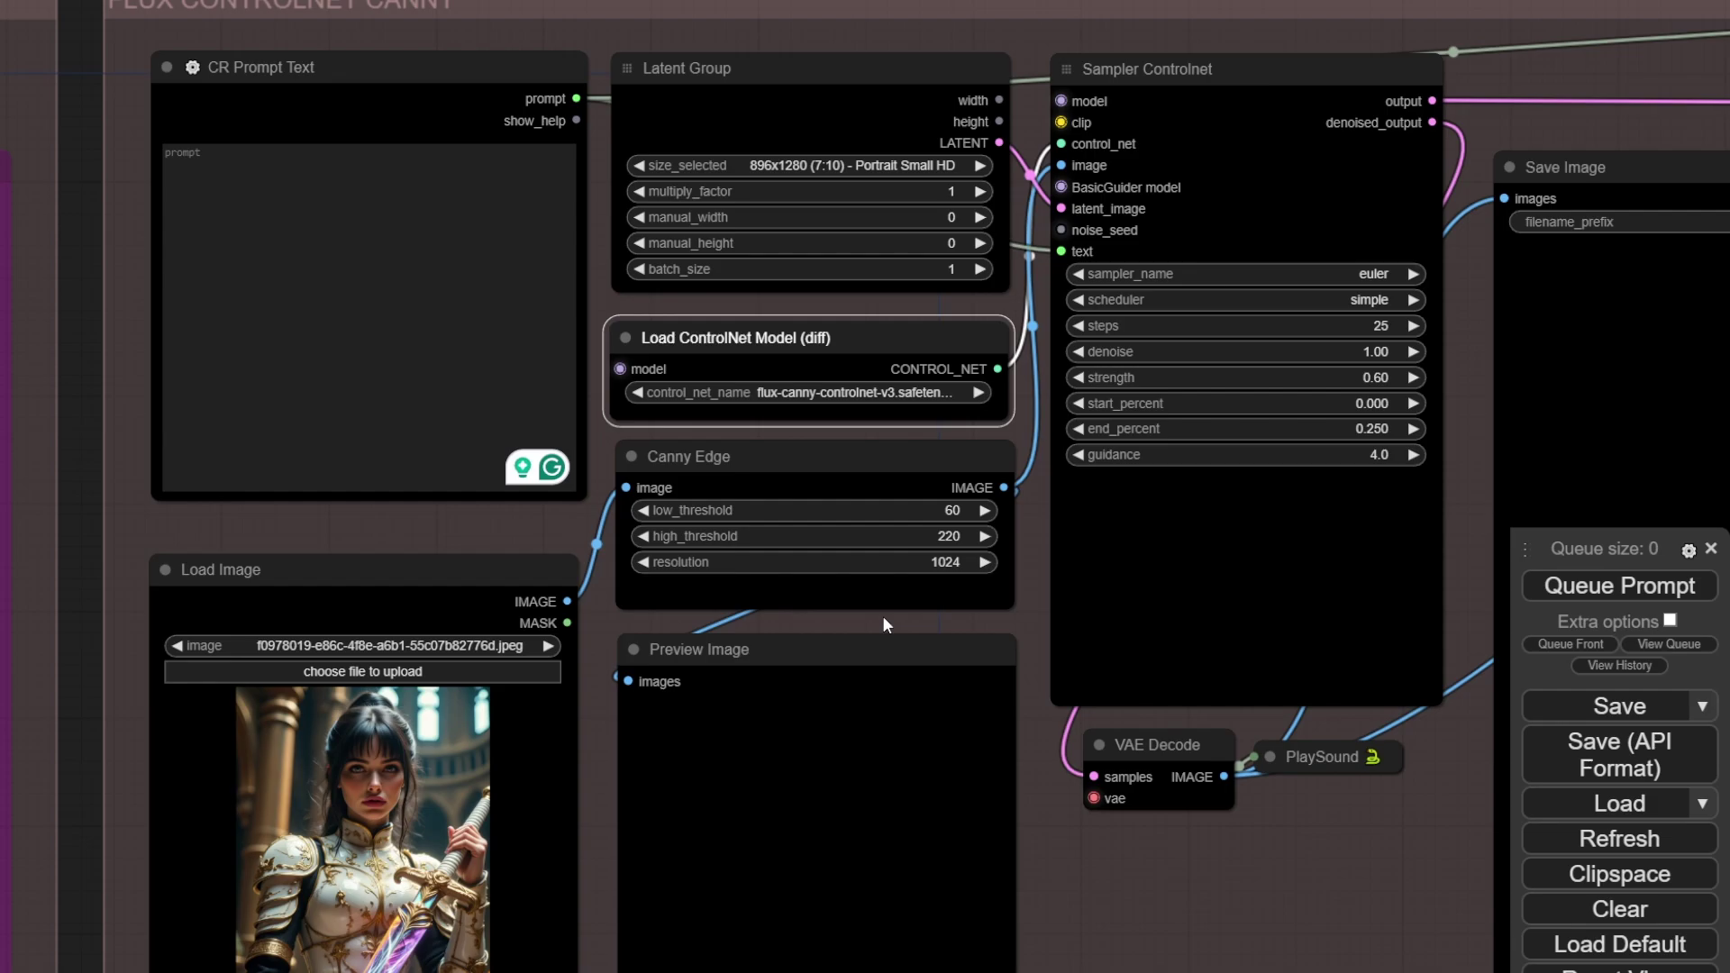
- Enter the prompt 'a female knight inside a cathedral' in the Canny group and run it
{"action": "left_click", "coordinate": [359, 327]}
{"action": "type", "text": "a"}
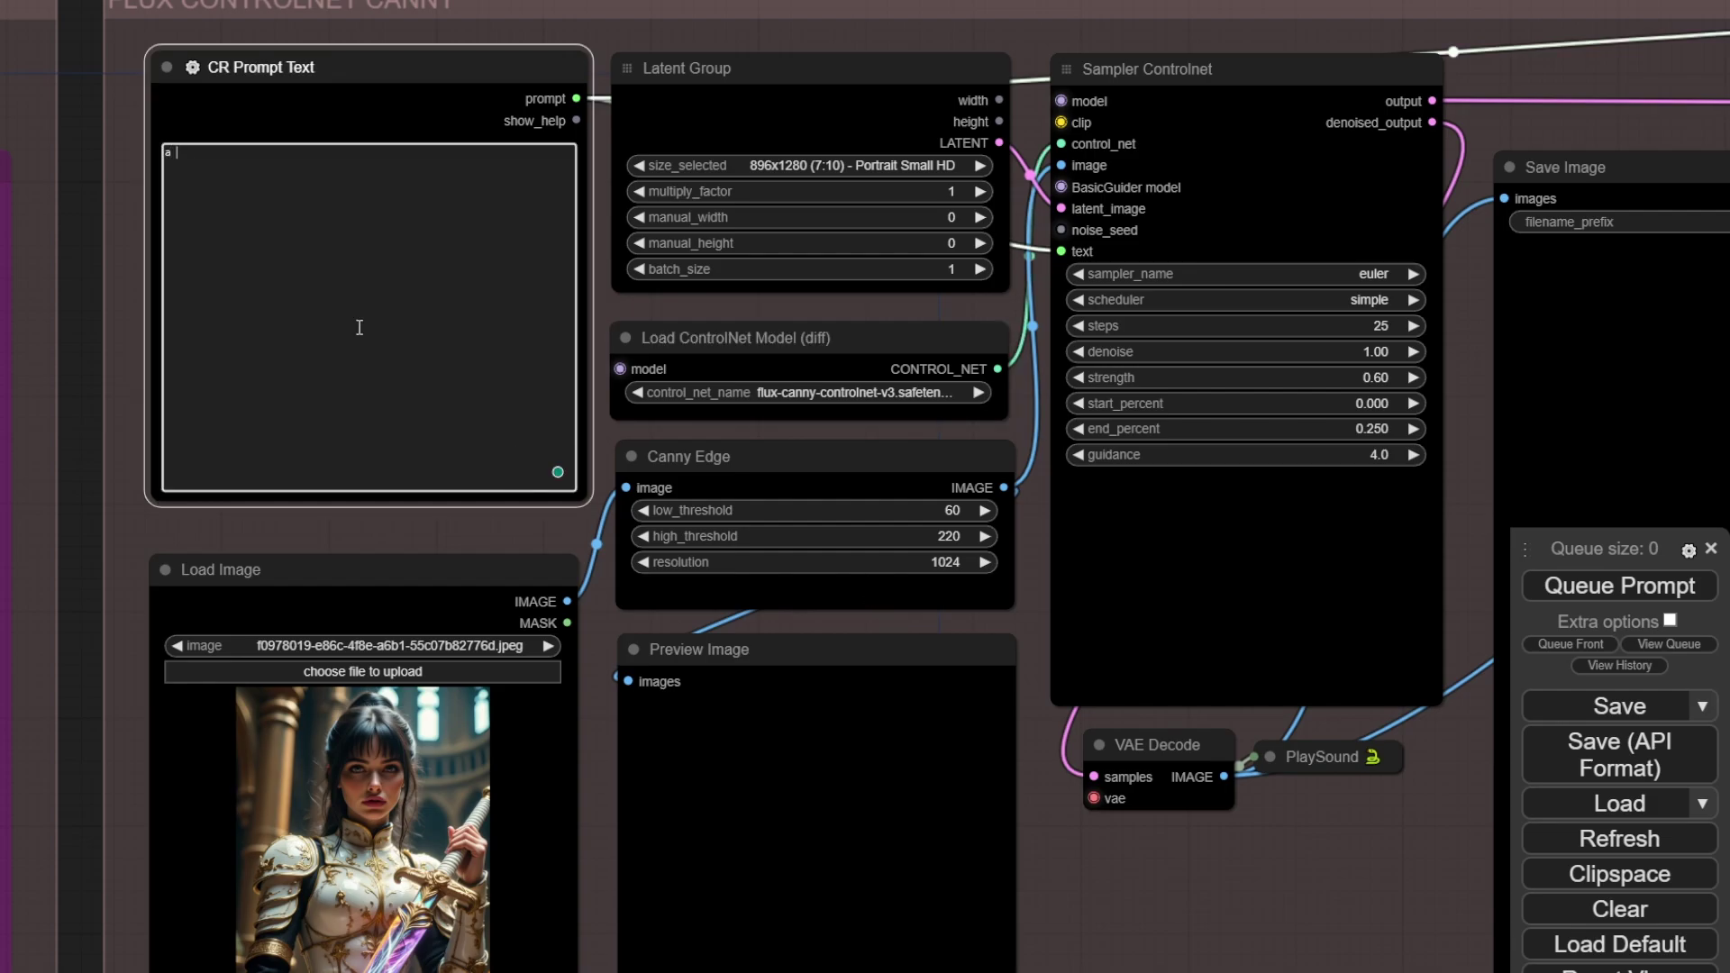
{"action": "type", "text": " female knight inside a cathedral"}
{"action": "left_click", "coordinate": [1621, 584]}
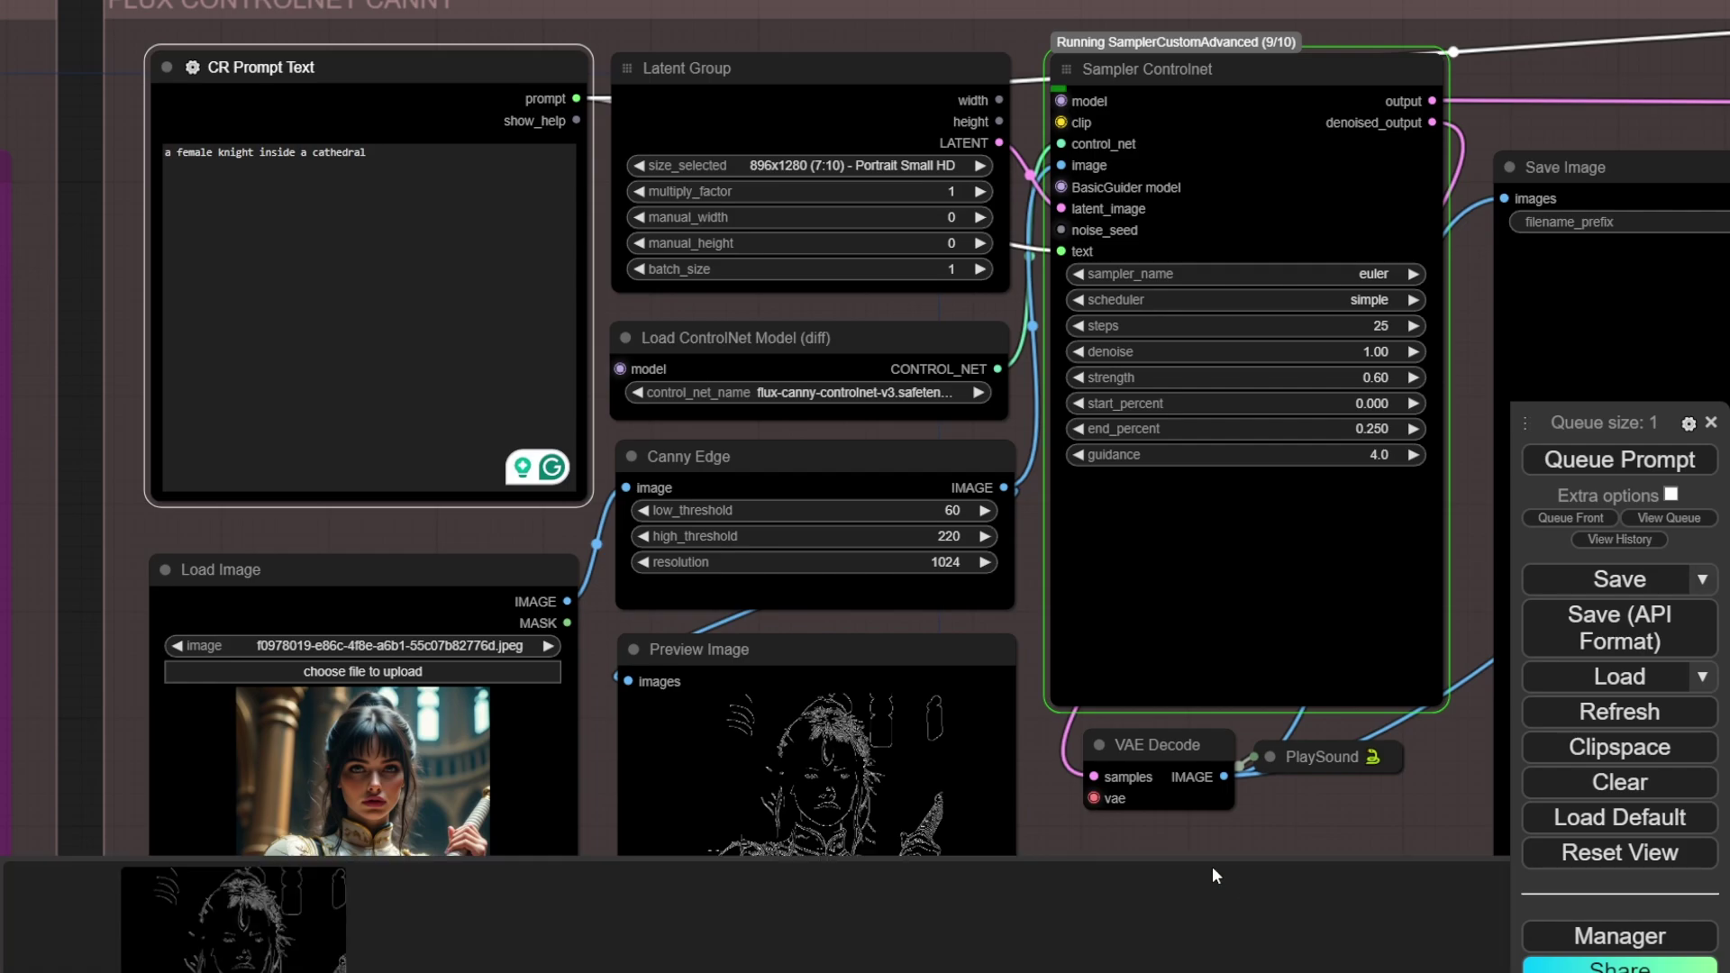
- Inspect the Canny edge preview and the generated armored-woman image, including the staff and hand
{"action": "left_click_drag", "start_coordinate": [1242, 820], "coordinate": [1323, 353]}
{"action": "scroll", "coordinate": [928, 434], "scroll_direction": "up", "scroll_amount": 8}
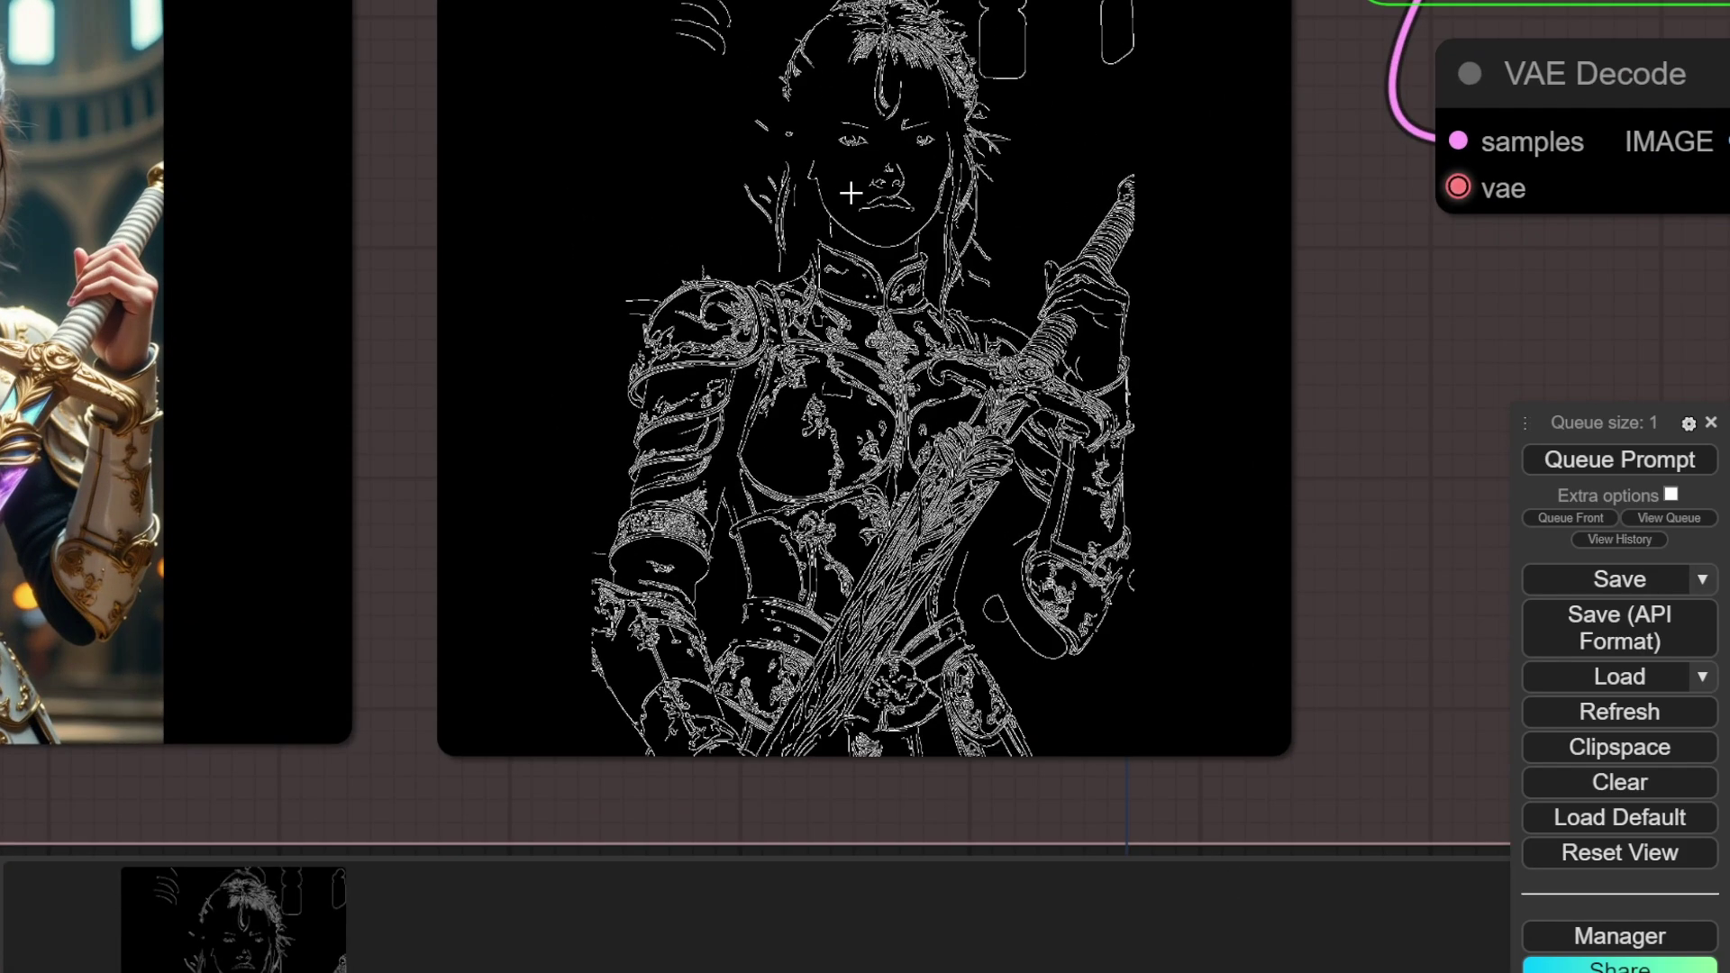
{"action": "scroll", "coordinate": [905, 280], "scroll_direction": "down", "scroll_amount": 7}
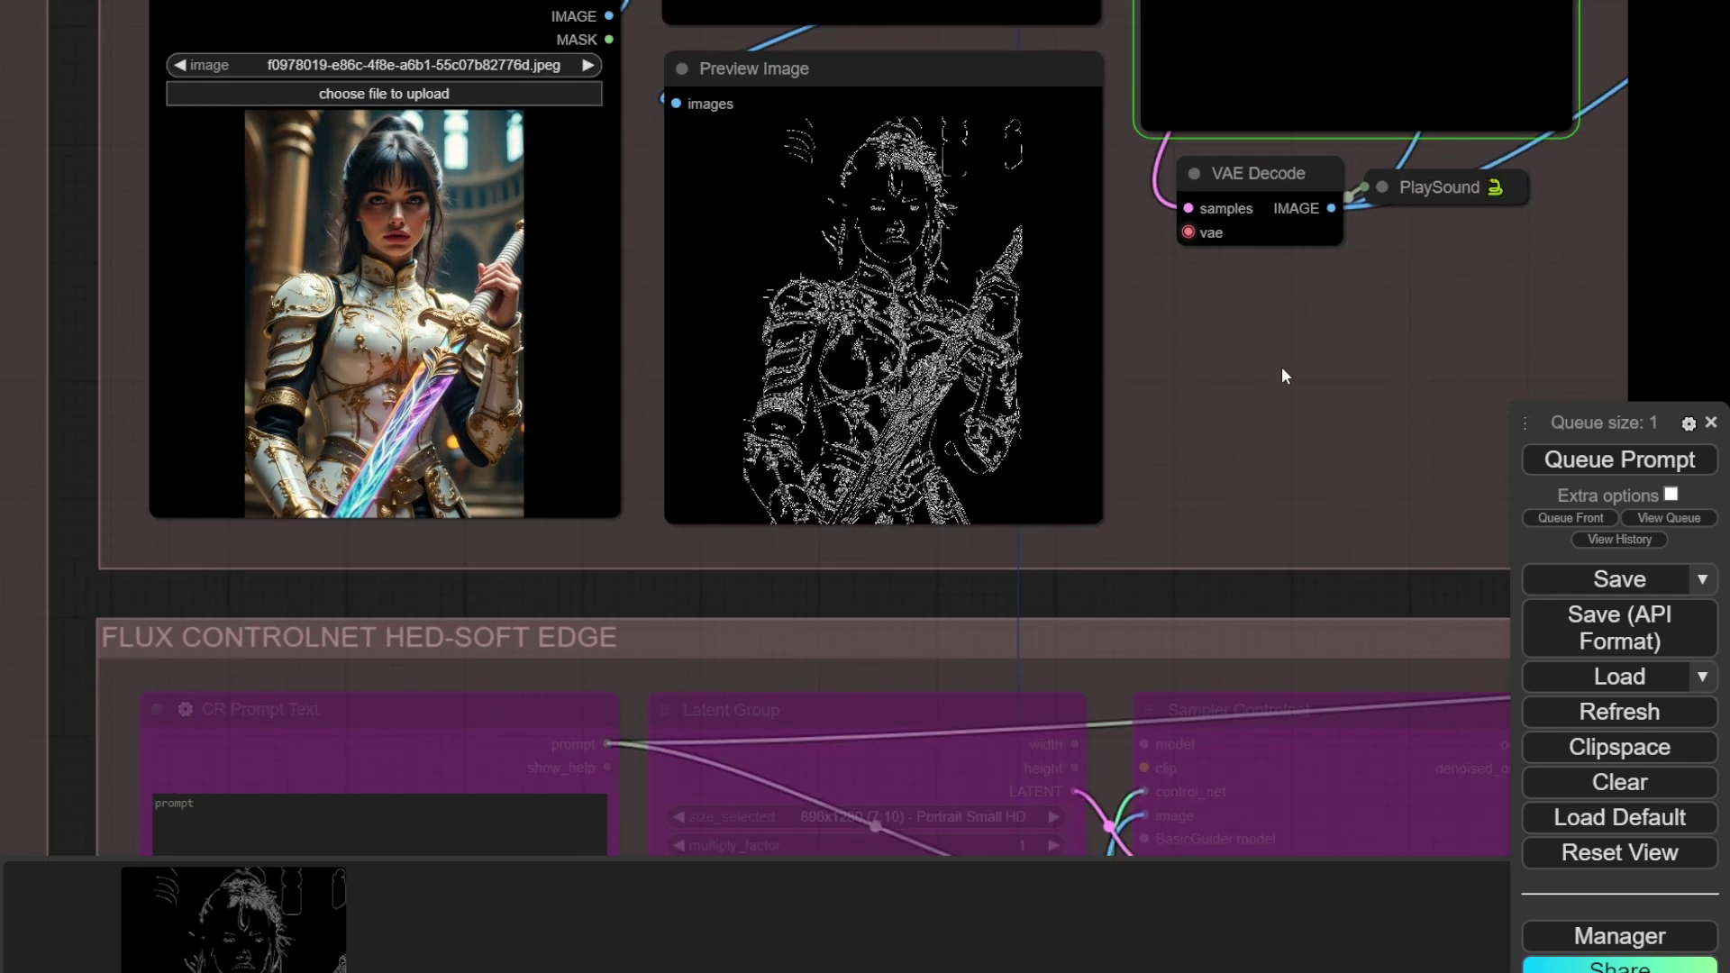
{"action": "left_click_drag", "start_coordinate": [1284, 374], "coordinate": [1074, 580]}
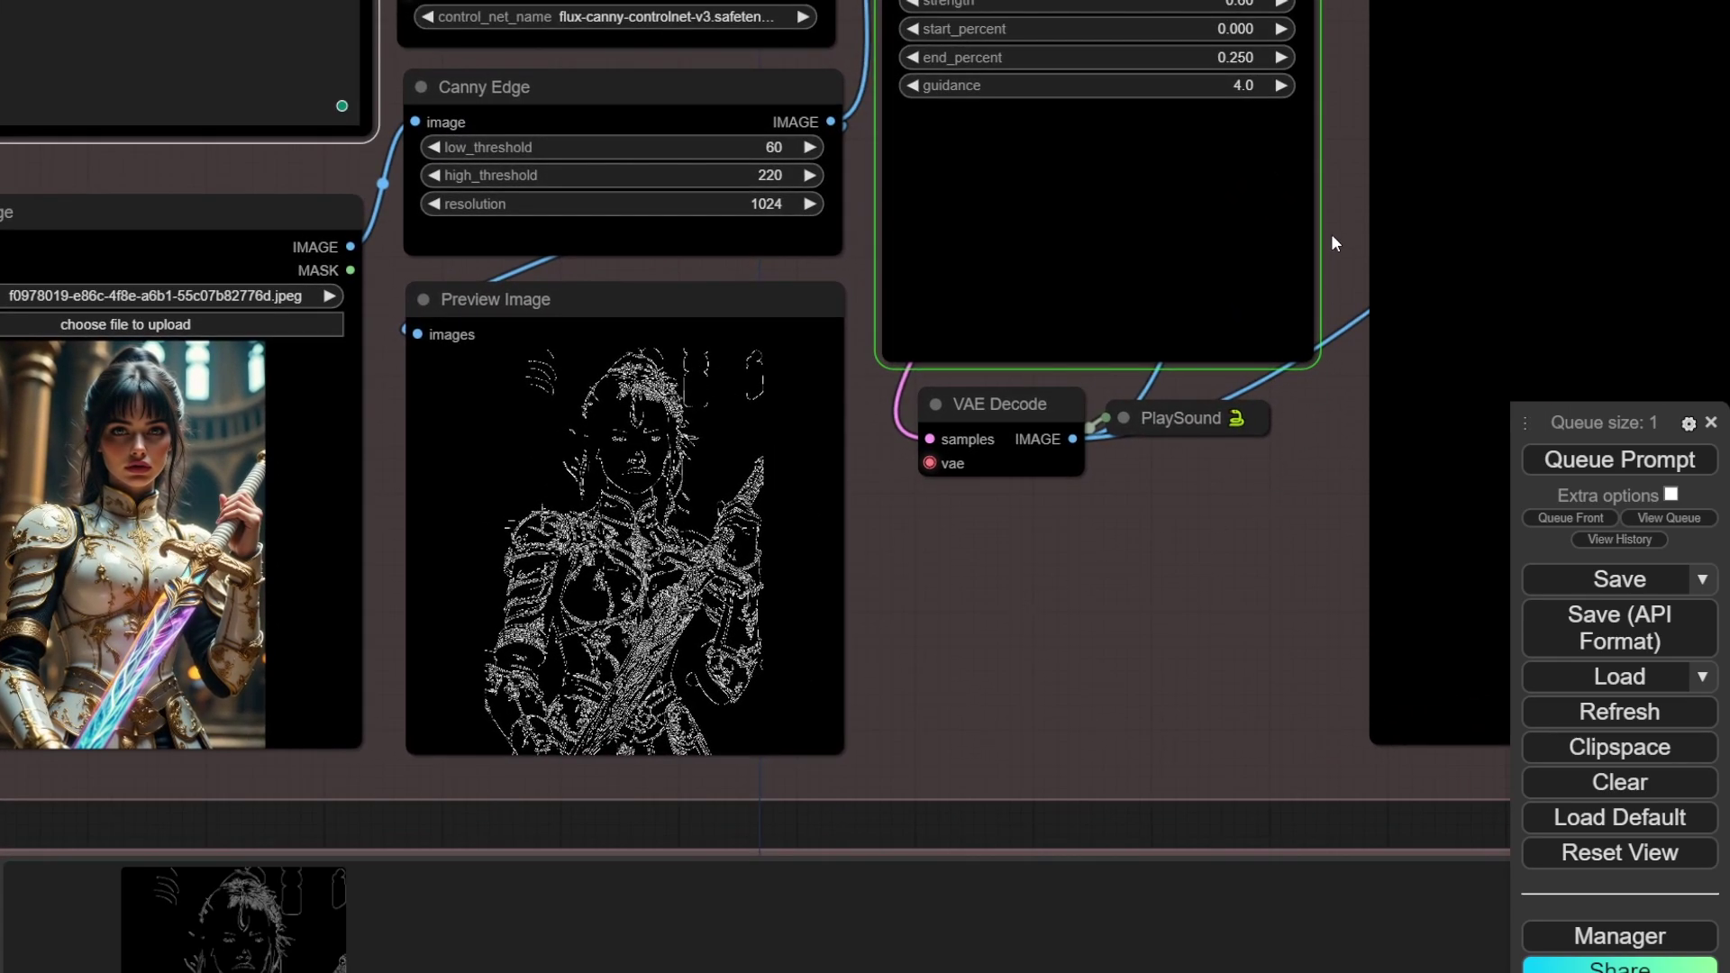
{"action": "left_click_drag", "start_coordinate": [1335, 239], "coordinate": [845, 407]}
{"action": "scroll", "coordinate": [753, 440], "scroll_direction": "down", "scroll_amount": 2}
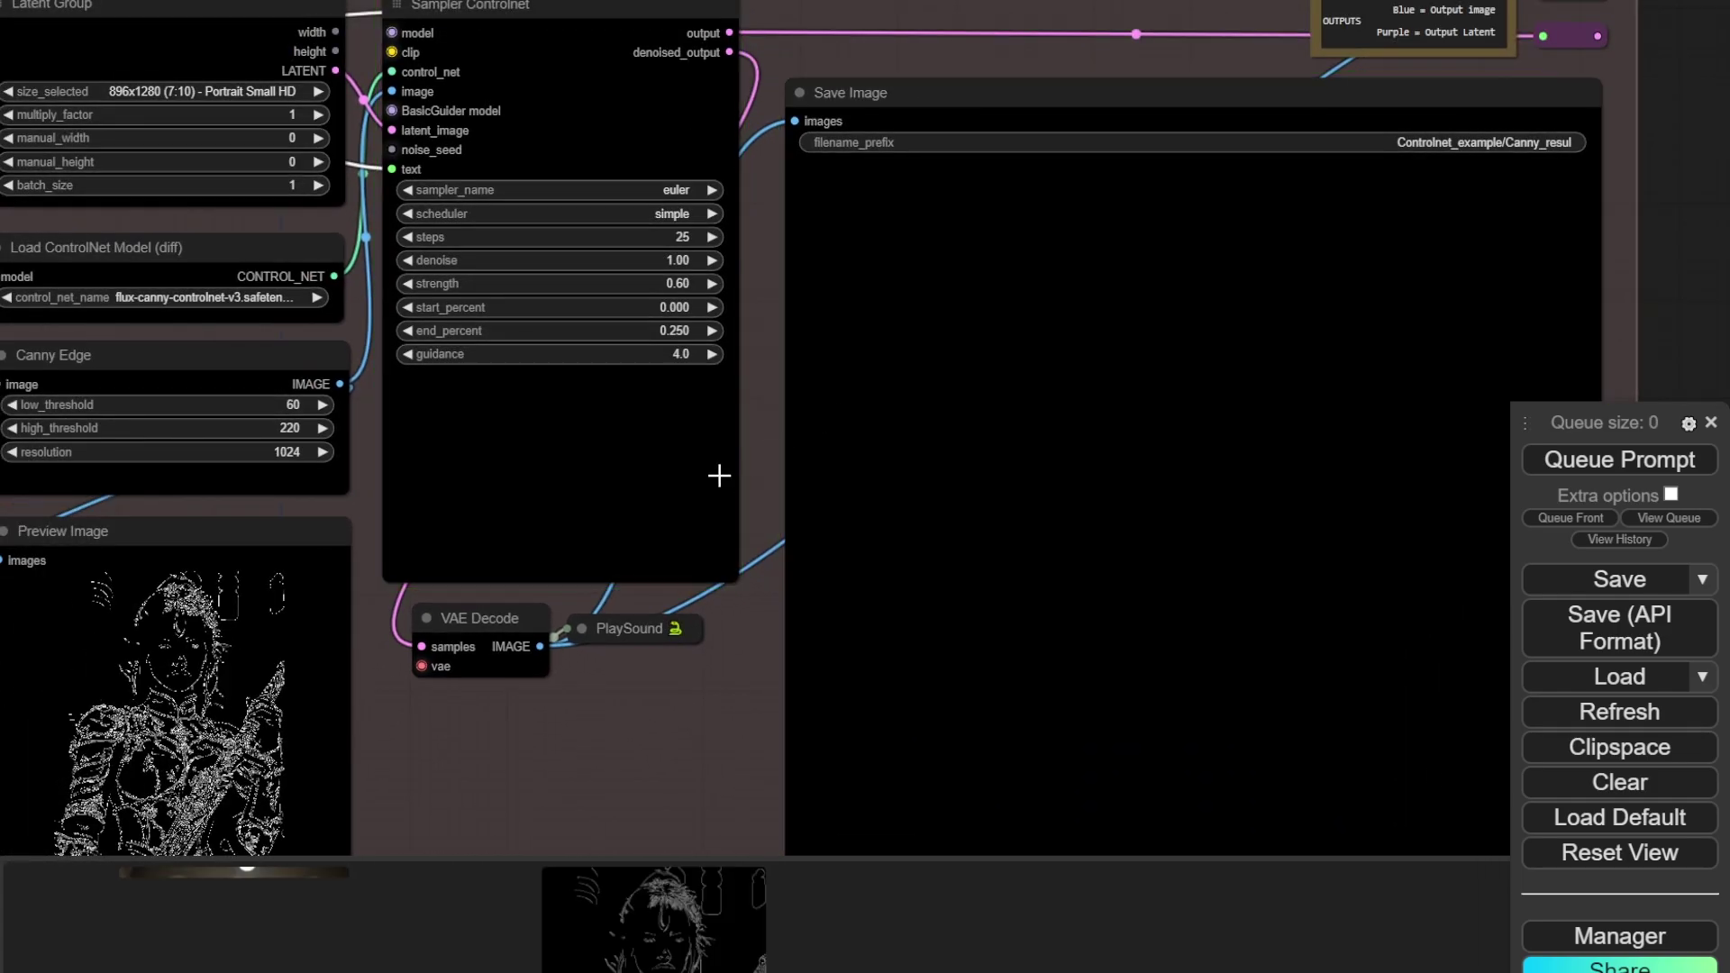
{"action": "scroll", "coordinate": [720, 475], "scroll_direction": "up", "scroll_amount": 6}
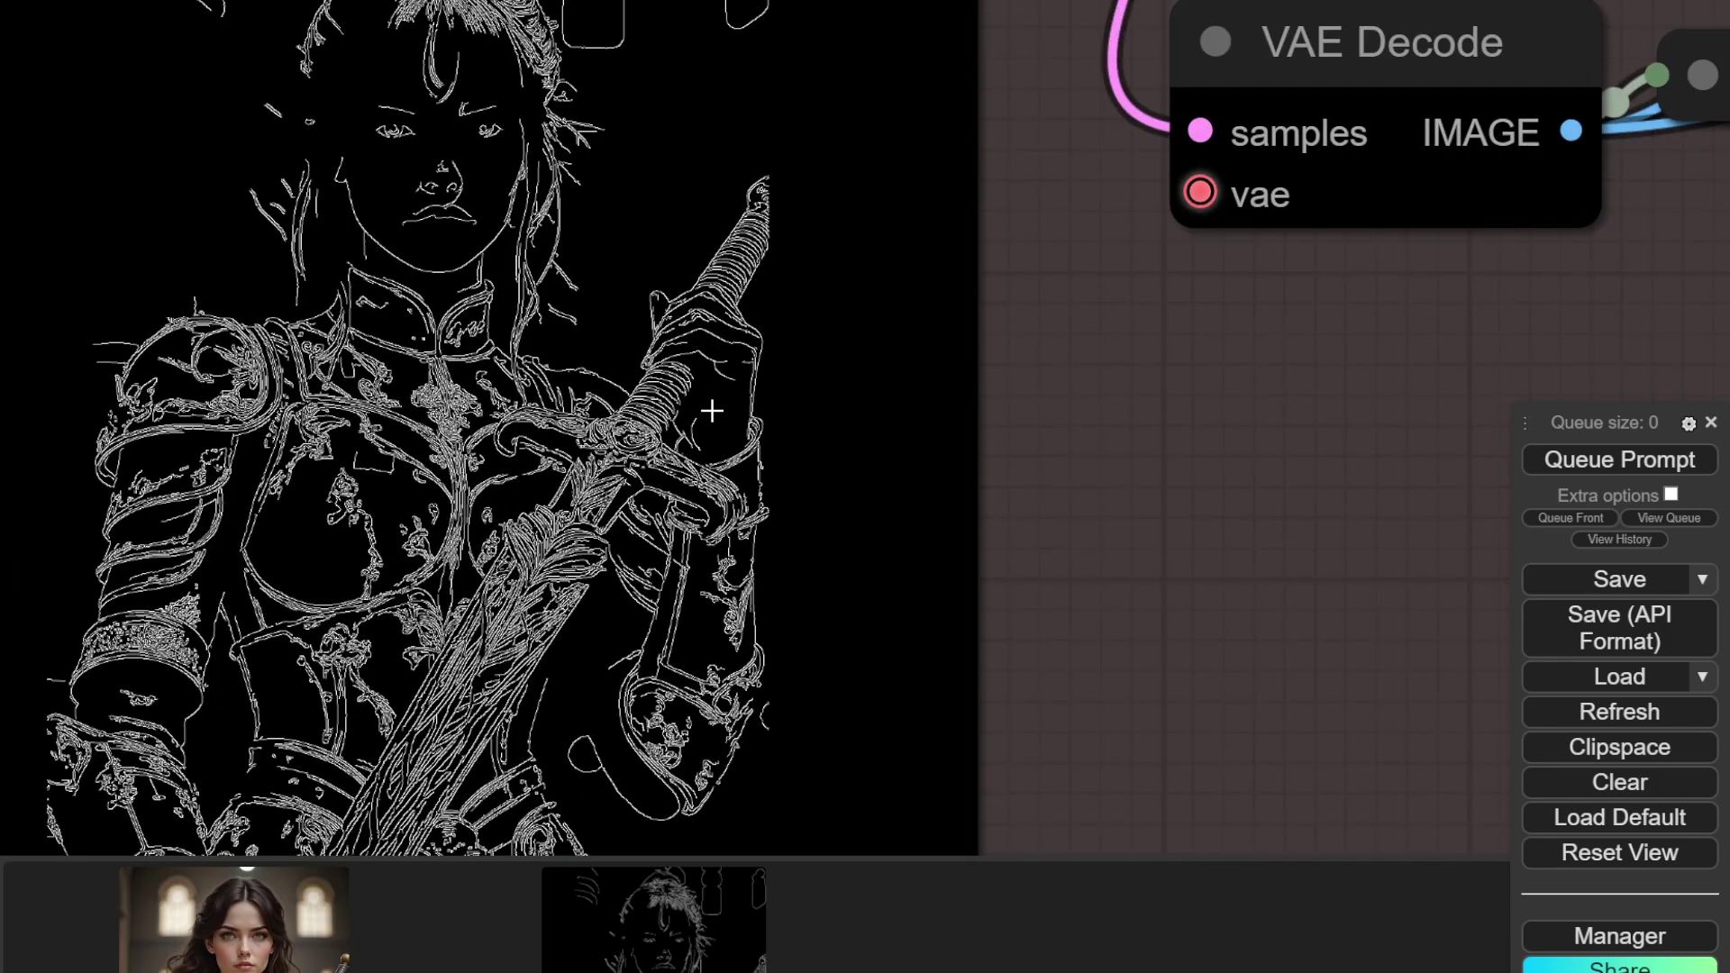
{"action": "left_click_drag", "start_coordinate": [1178, 328], "coordinate": [172, 342]}
{"action": "left_click_drag", "start_coordinate": [1617, 255], "coordinate": [1208, 278]}
- Zoom in on the Canny Edge node so its threshold settings are readable
{"action": "scroll", "coordinate": [1032, 616], "scroll_direction": "down", "scroll_amount": 8}
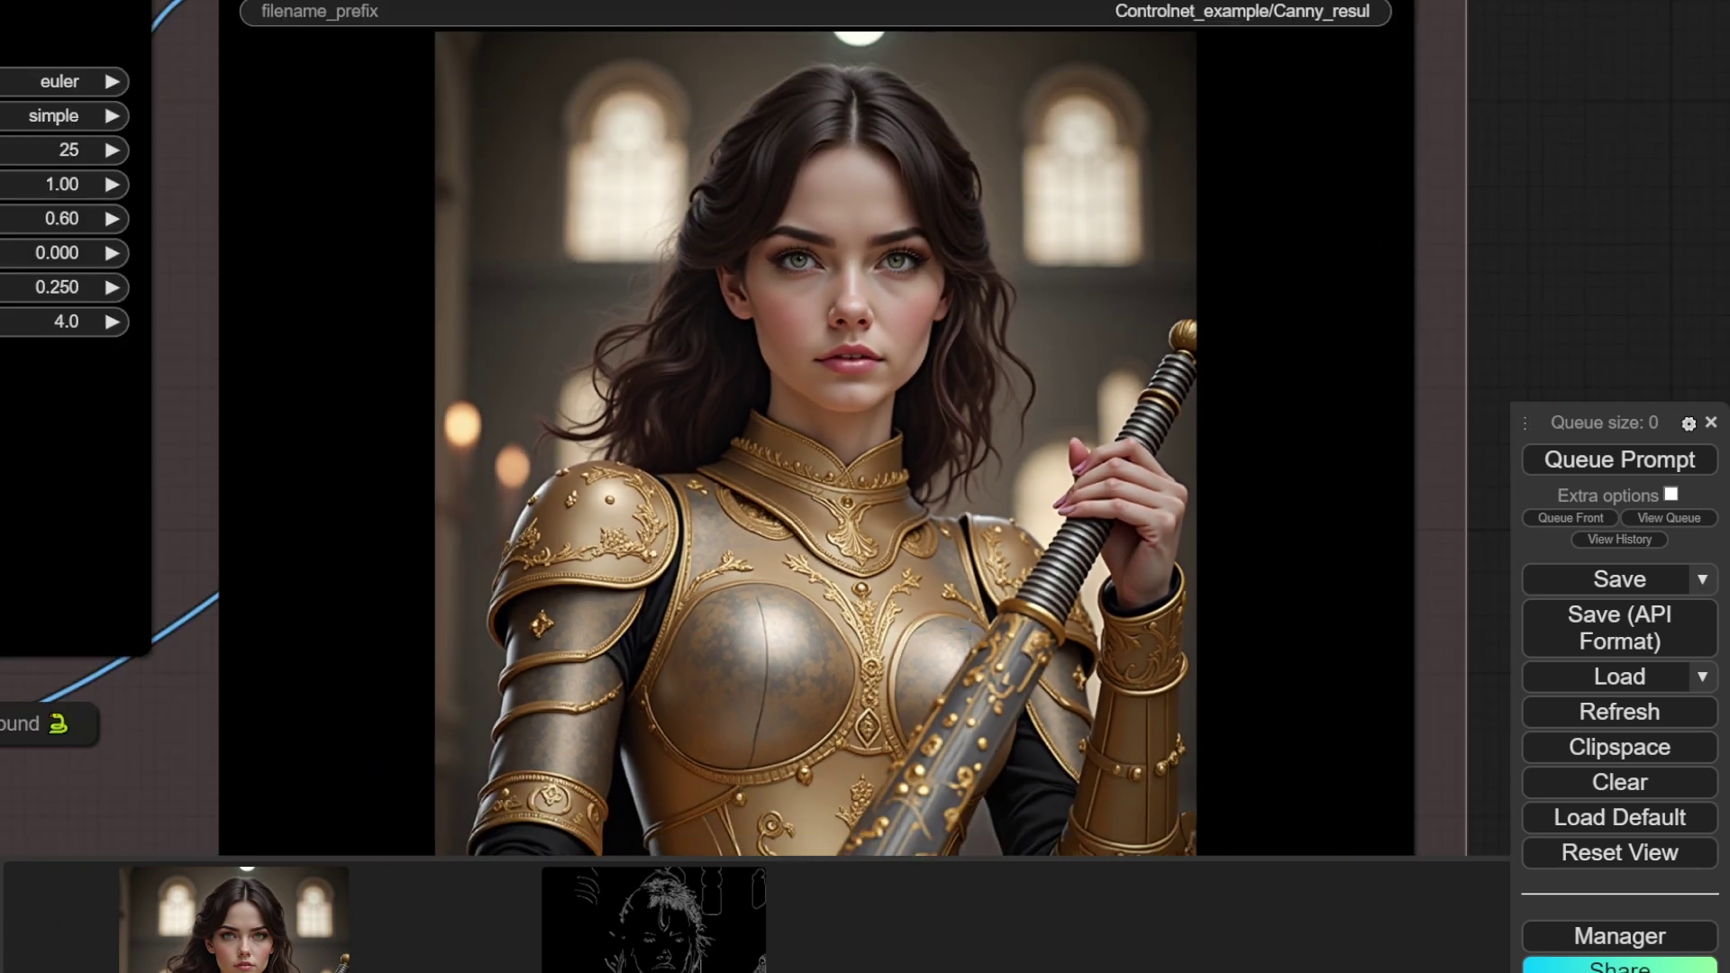
{"action": "scroll", "coordinate": [682, 603], "scroll_direction": "down", "scroll_amount": 5}
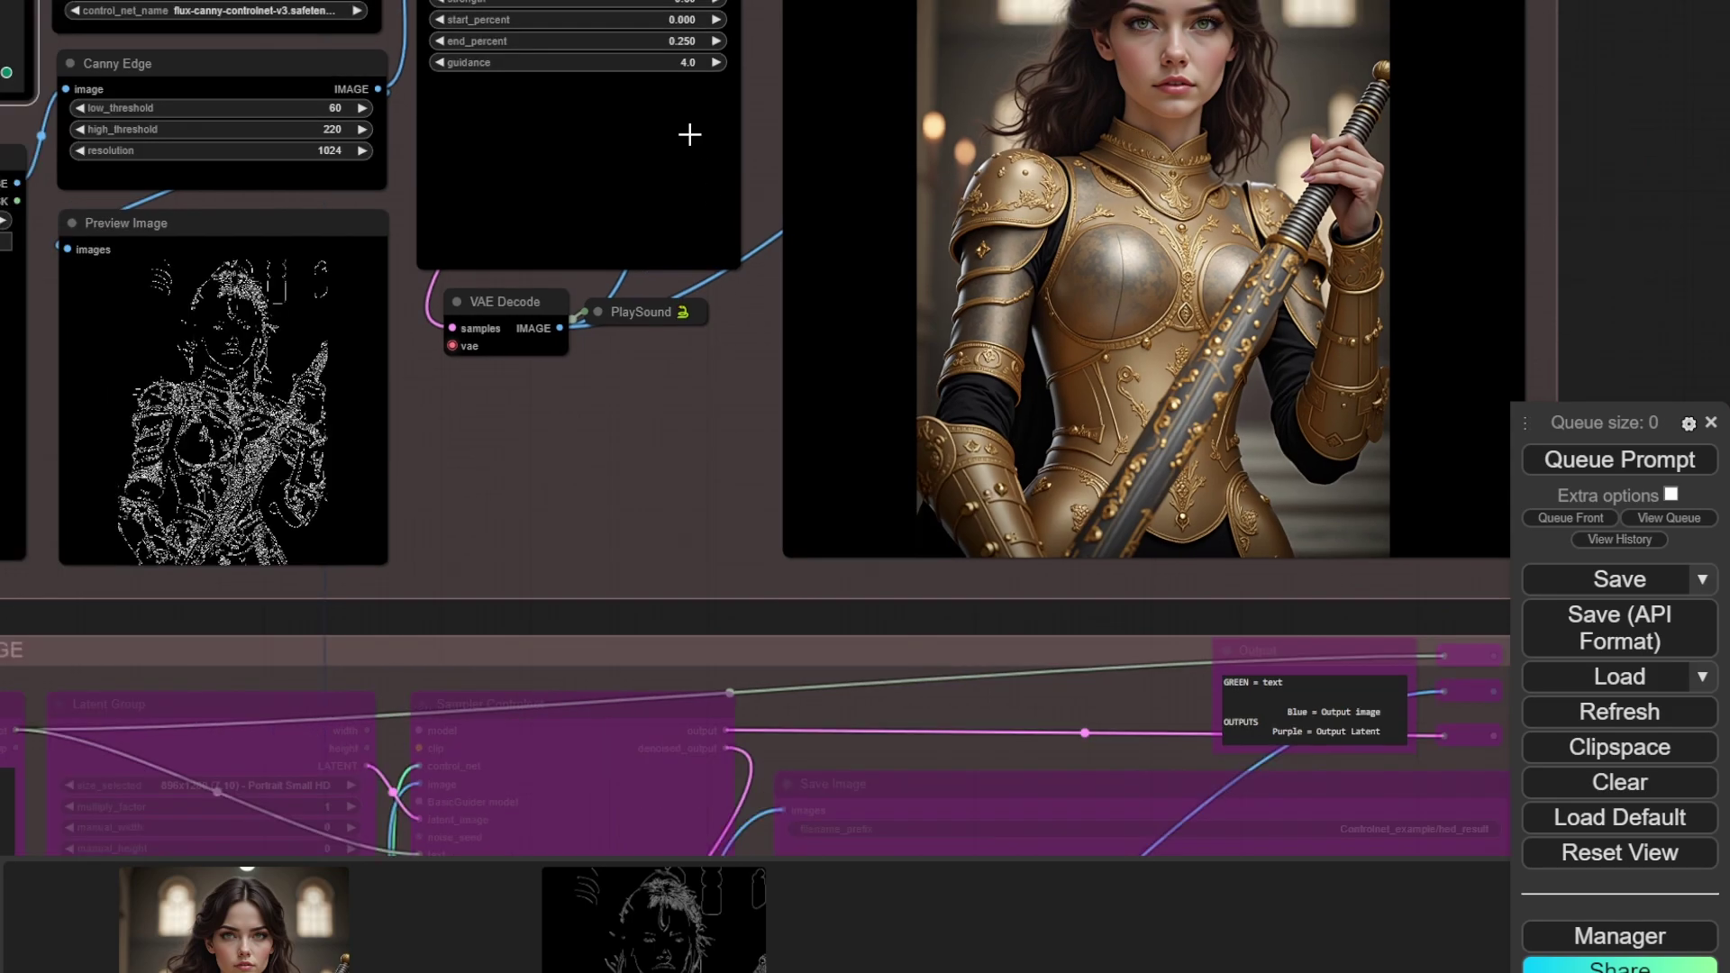
{"action": "left_click_drag", "start_coordinate": [689, 134], "coordinate": [919, 348]}
{"action": "scroll", "coordinate": [333, 392], "scroll_direction": "up", "scroll_amount": 2}
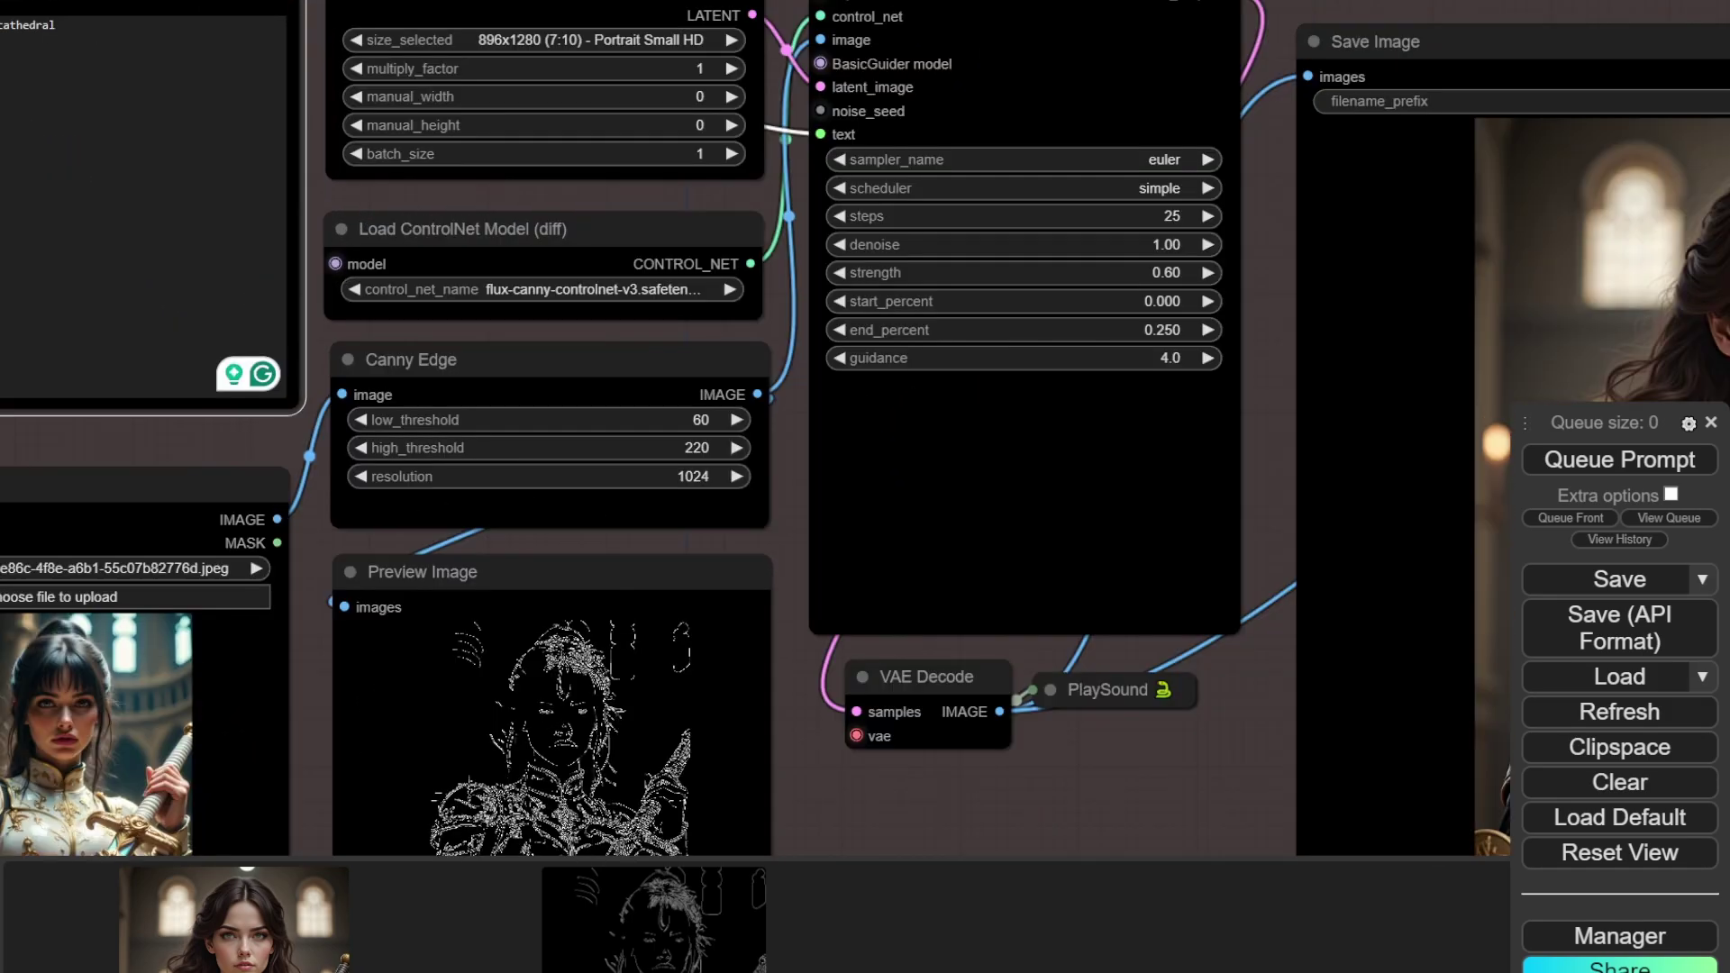
{"action": "scroll", "coordinate": [334, 392], "scroll_direction": "up", "scroll_amount": 3}
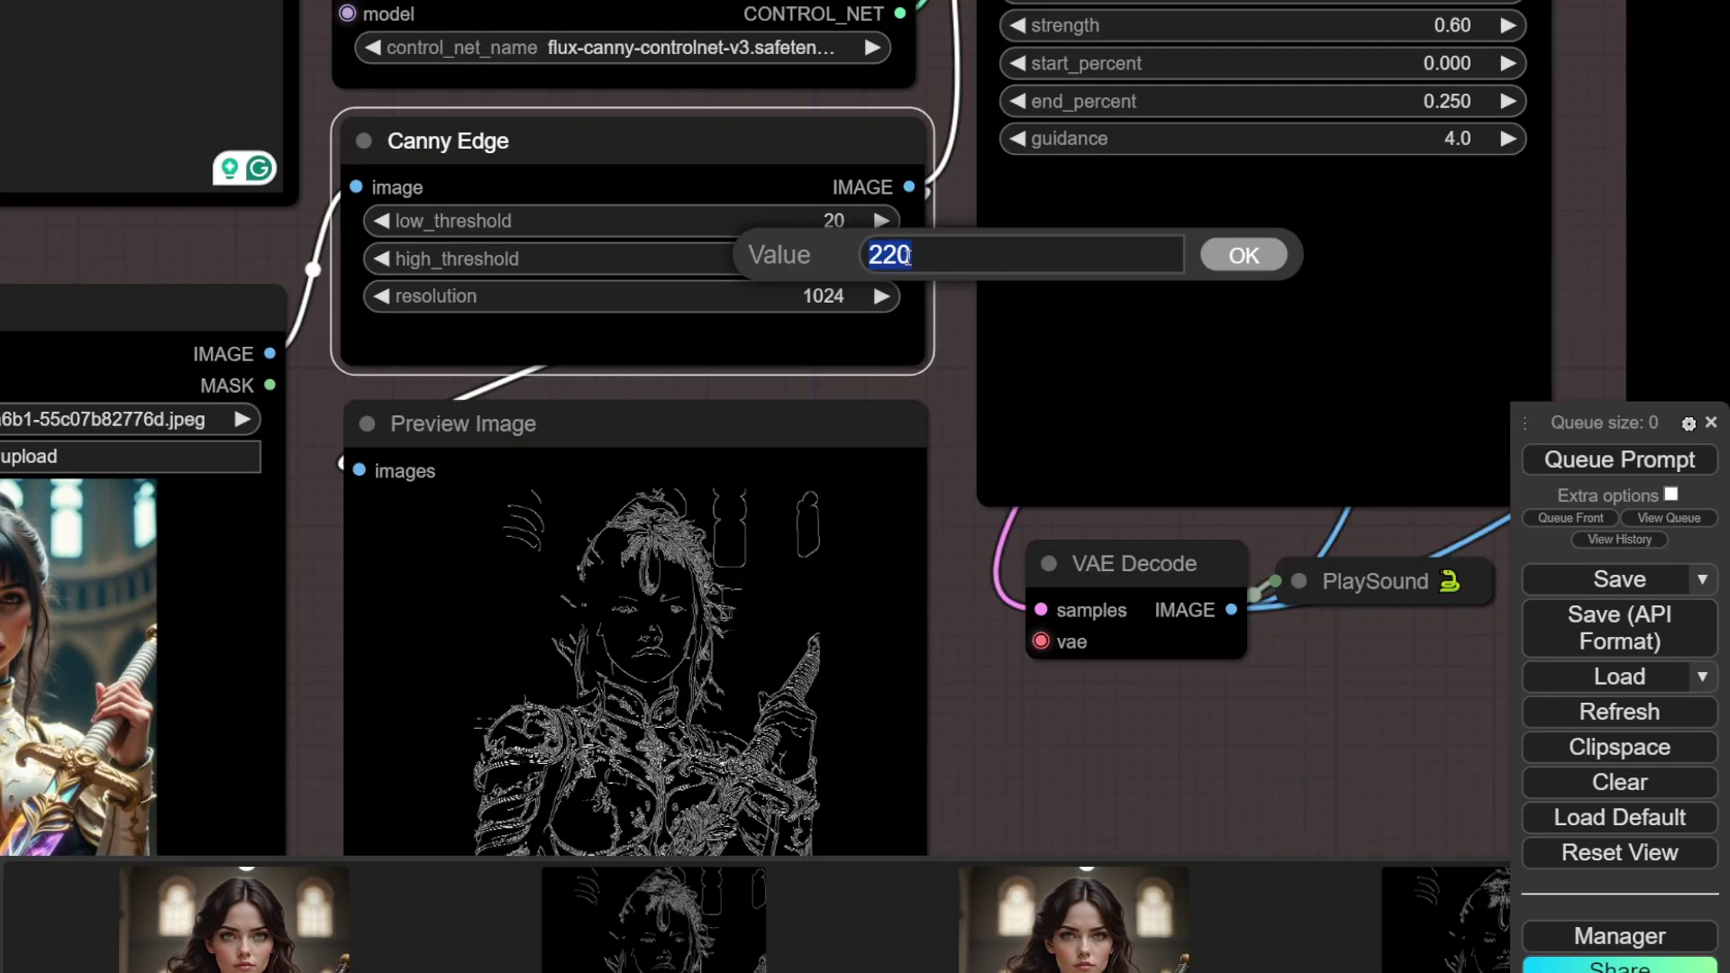
- Set the Canny high_threshold to 100 and queue a new knight generation
{"action": "type", "text": "100"}
{"action": "left_click", "coordinate": [1257, 257]}
{"action": "key", "text": "ctrl+Return"}
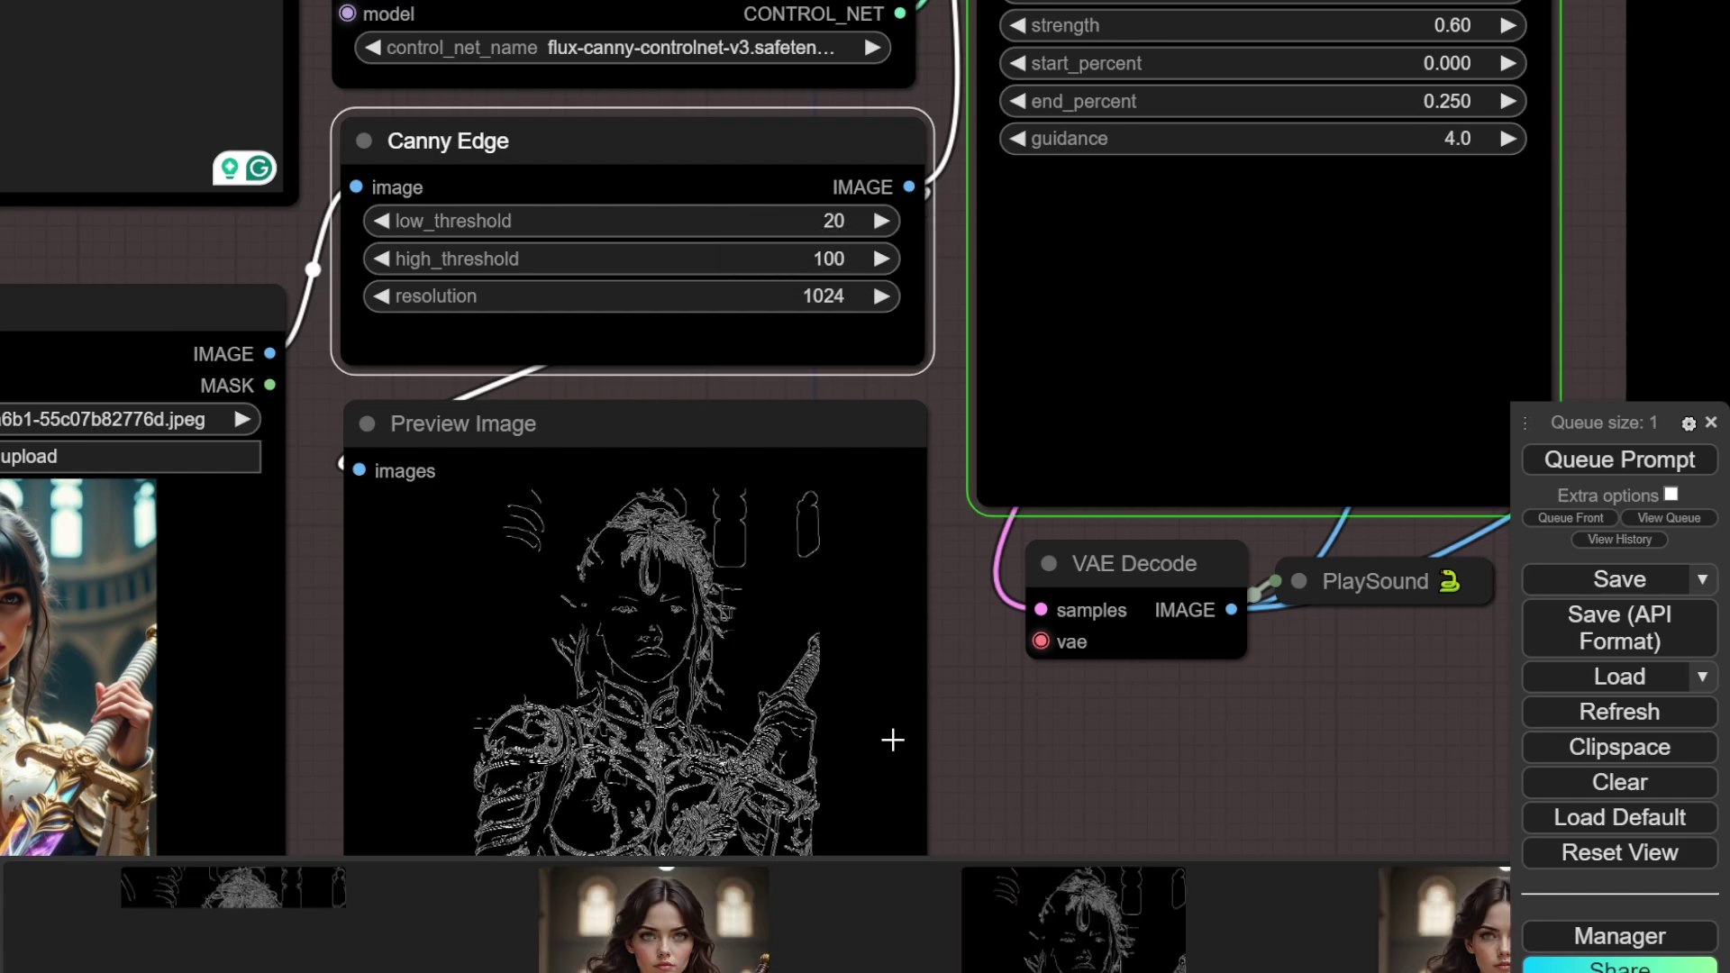
{"action": "left_click_drag", "start_coordinate": [845, 618], "coordinate": [911, 537]}
- Compare the generated knight images and the Canny edge map enlarged from the history gallery
{"action": "left_click", "coordinate": [242, 919]}
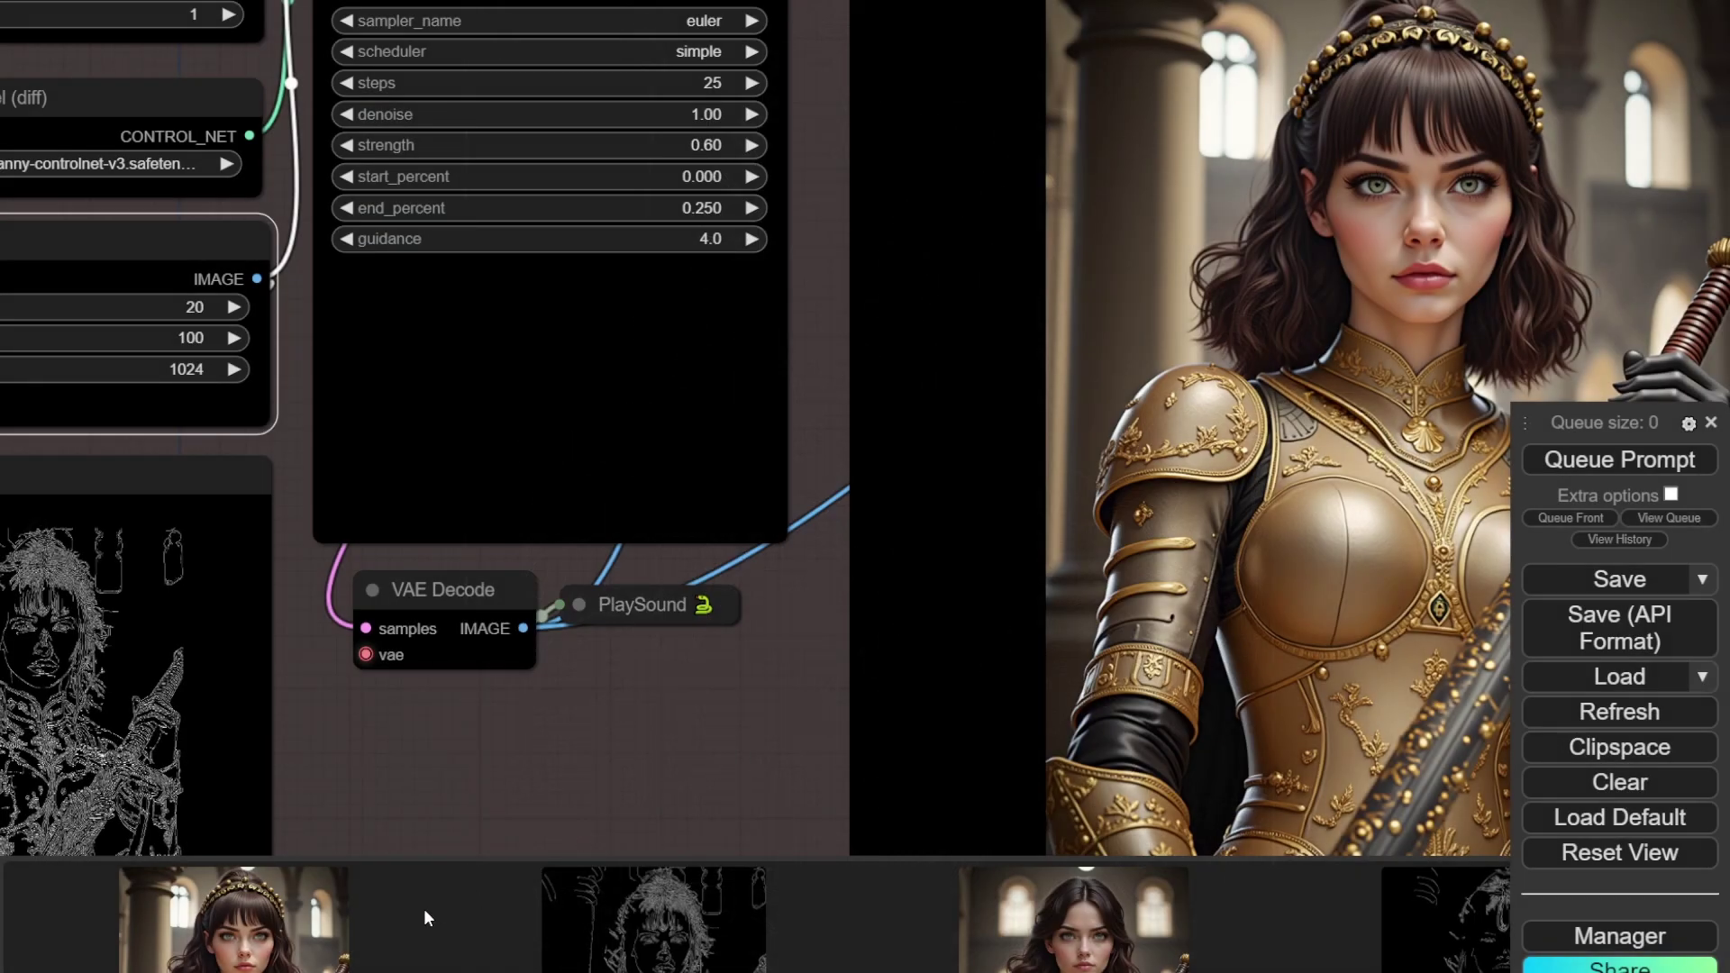
{"action": "left_click", "coordinate": [234, 920]}
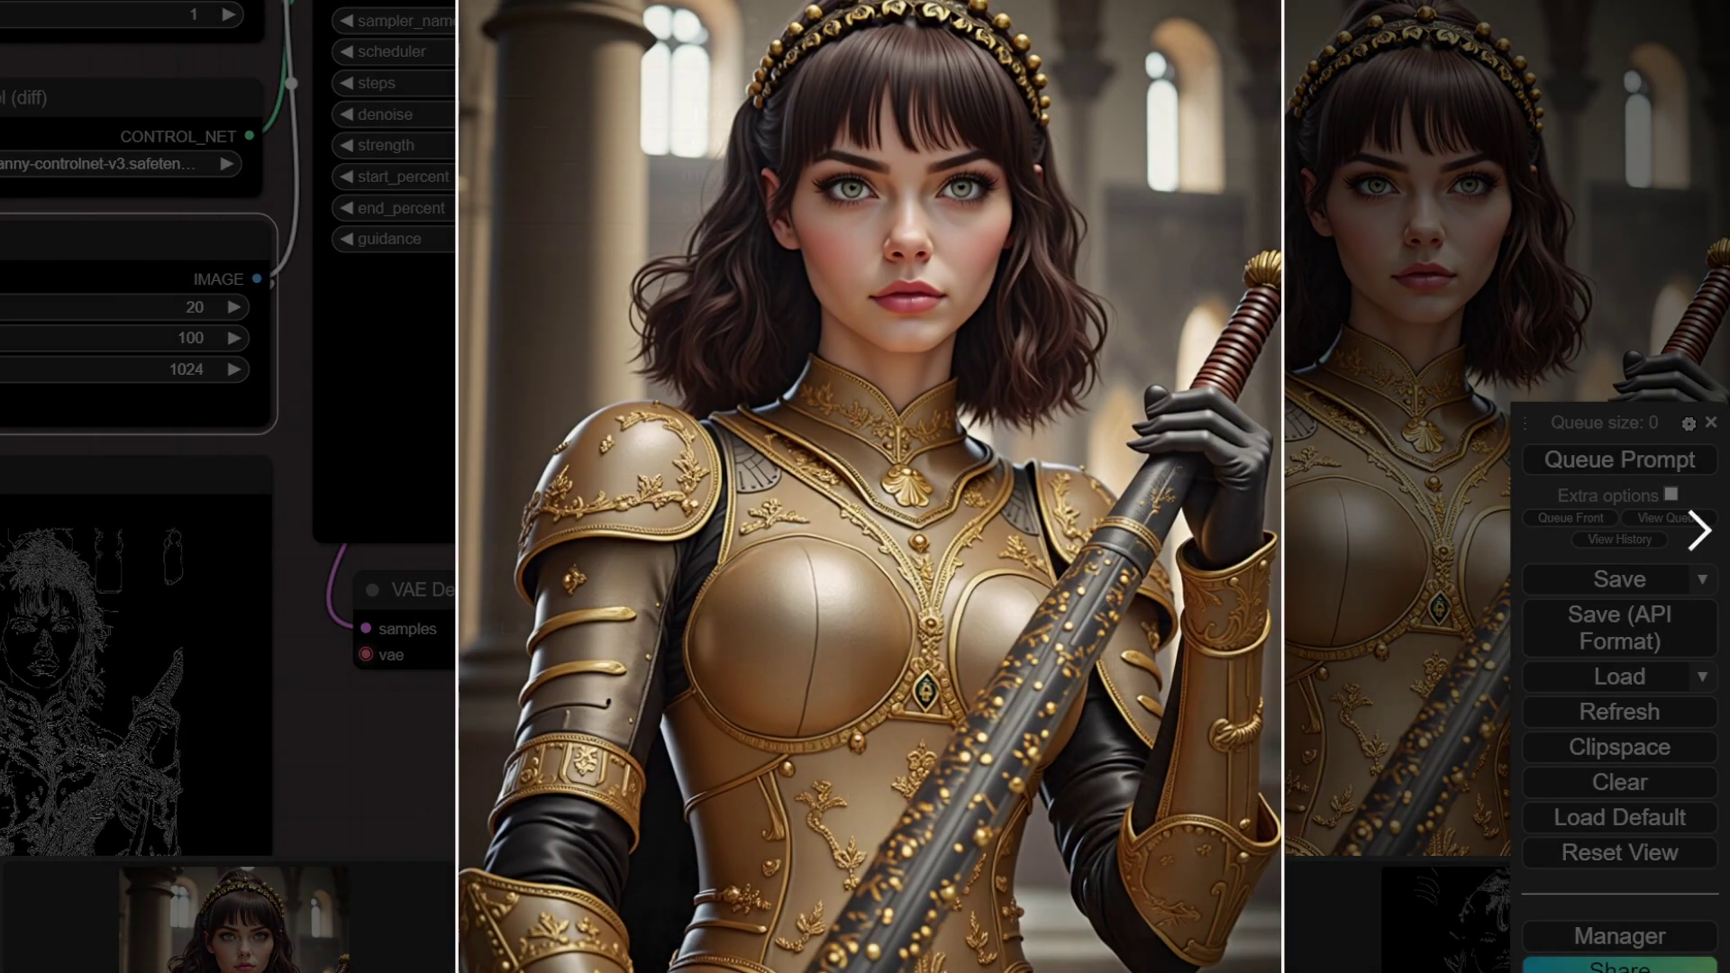
{"action": "left_click", "coordinate": [1394, 324]}
{"action": "left_click", "coordinate": [1163, 928]}
{"action": "left_click", "coordinate": [442, 845]}
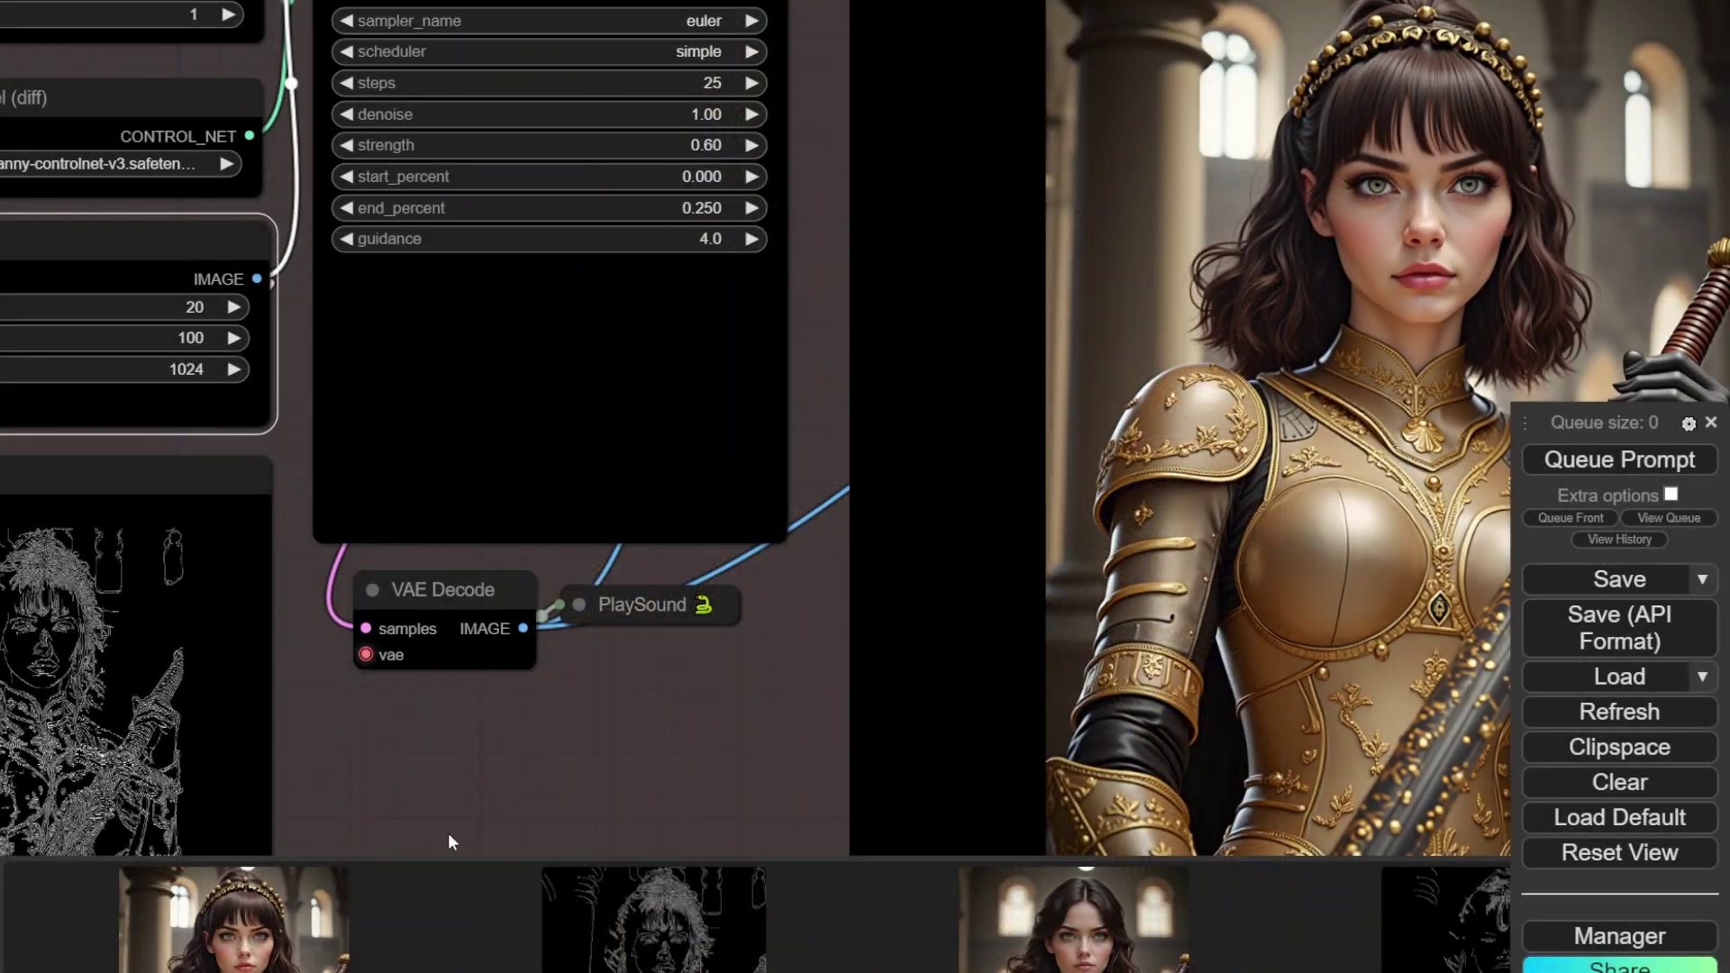
{"action": "left_click", "coordinate": [235, 915]}
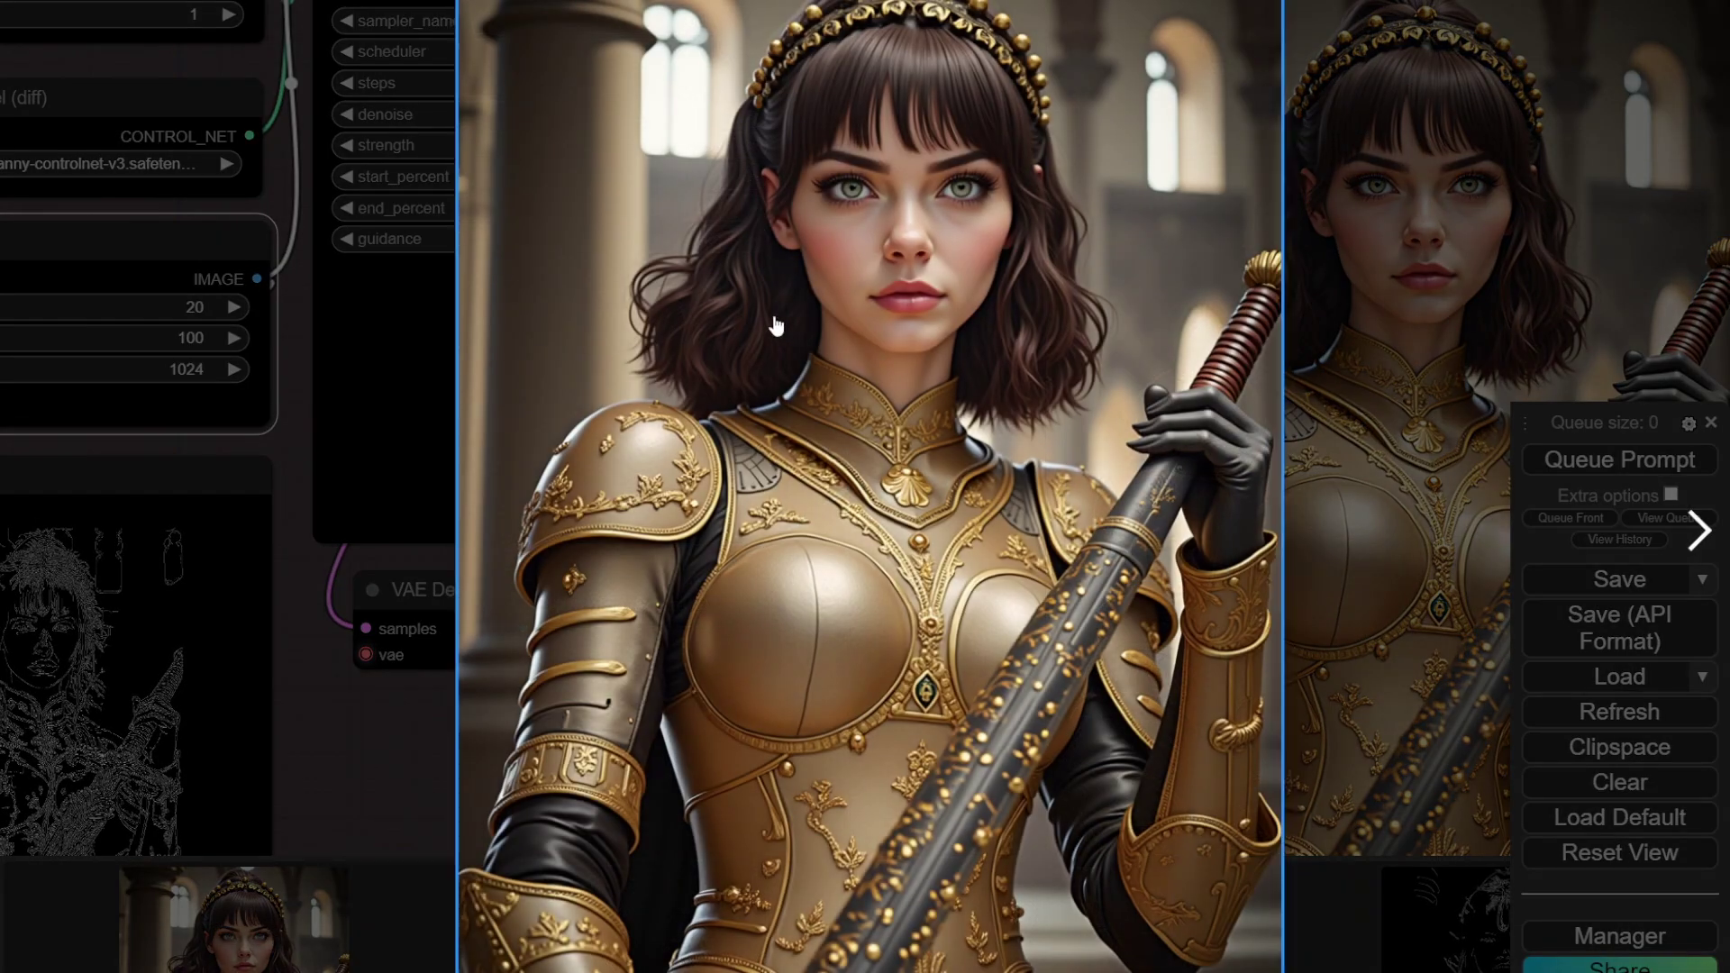
{"action": "left_click", "coordinate": [1388, 229]}
{"action": "left_click", "coordinate": [653, 915]}
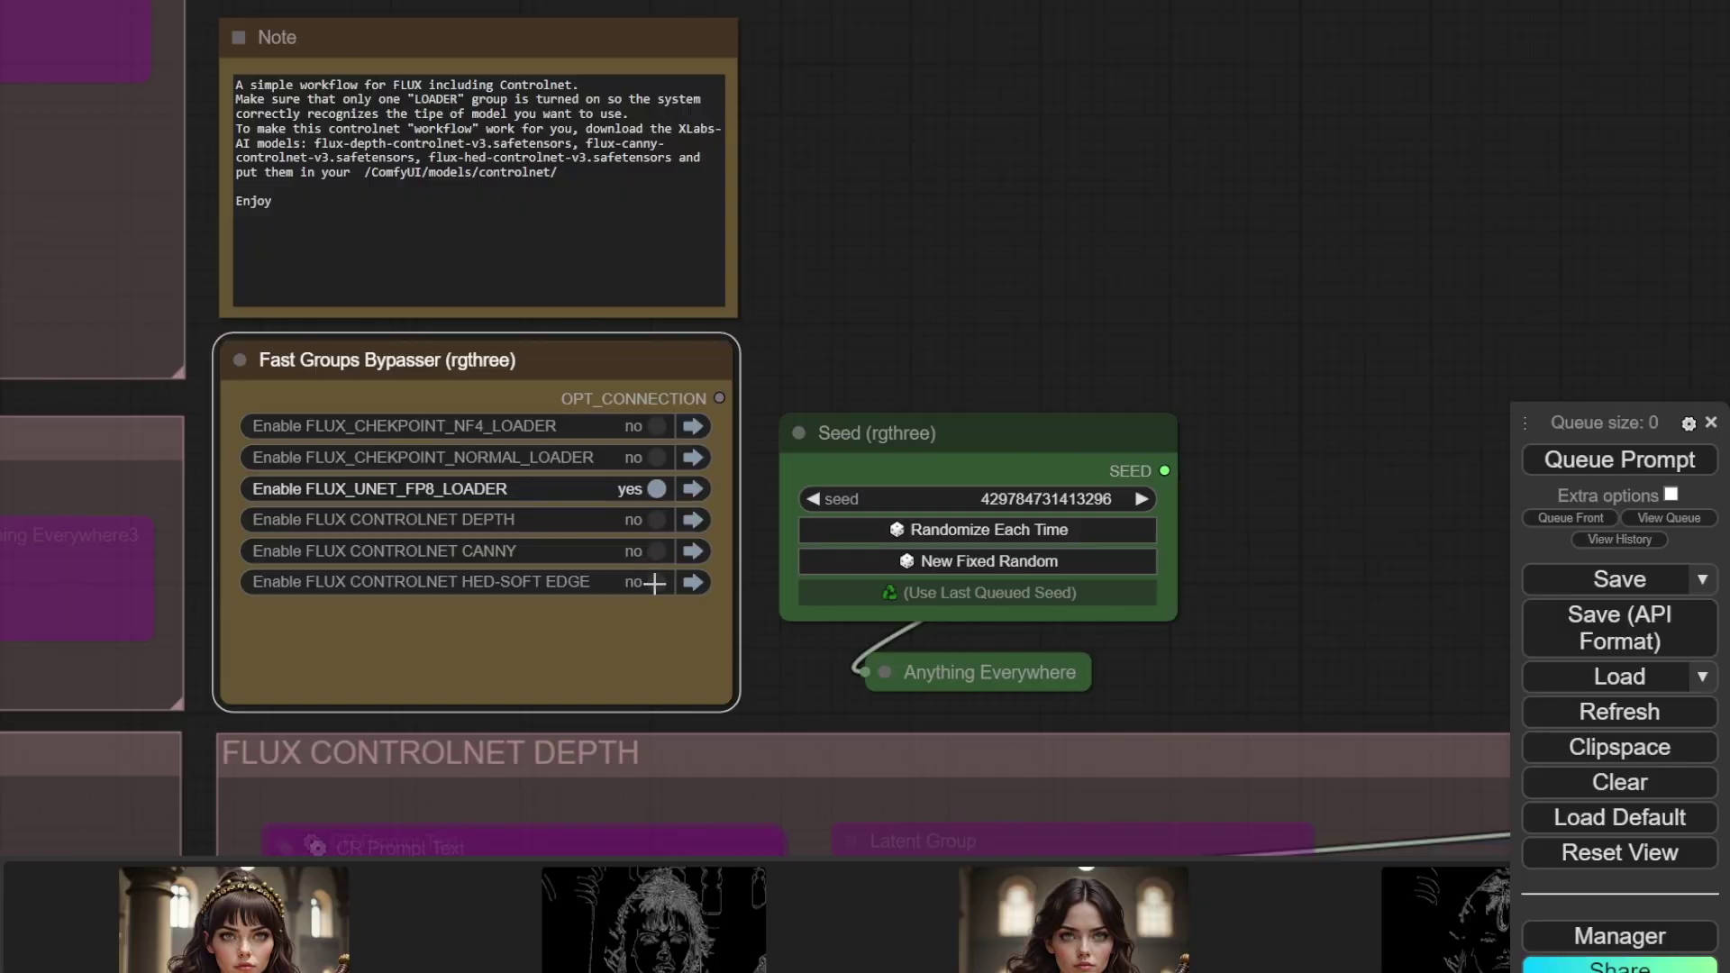
- Enable the HED soft-edge group and bring it into view
{"action": "left_click", "coordinate": [655, 584]}
{"action": "scroll", "coordinate": [856, 577], "scroll_direction": "down", "scroll_amount": 6}
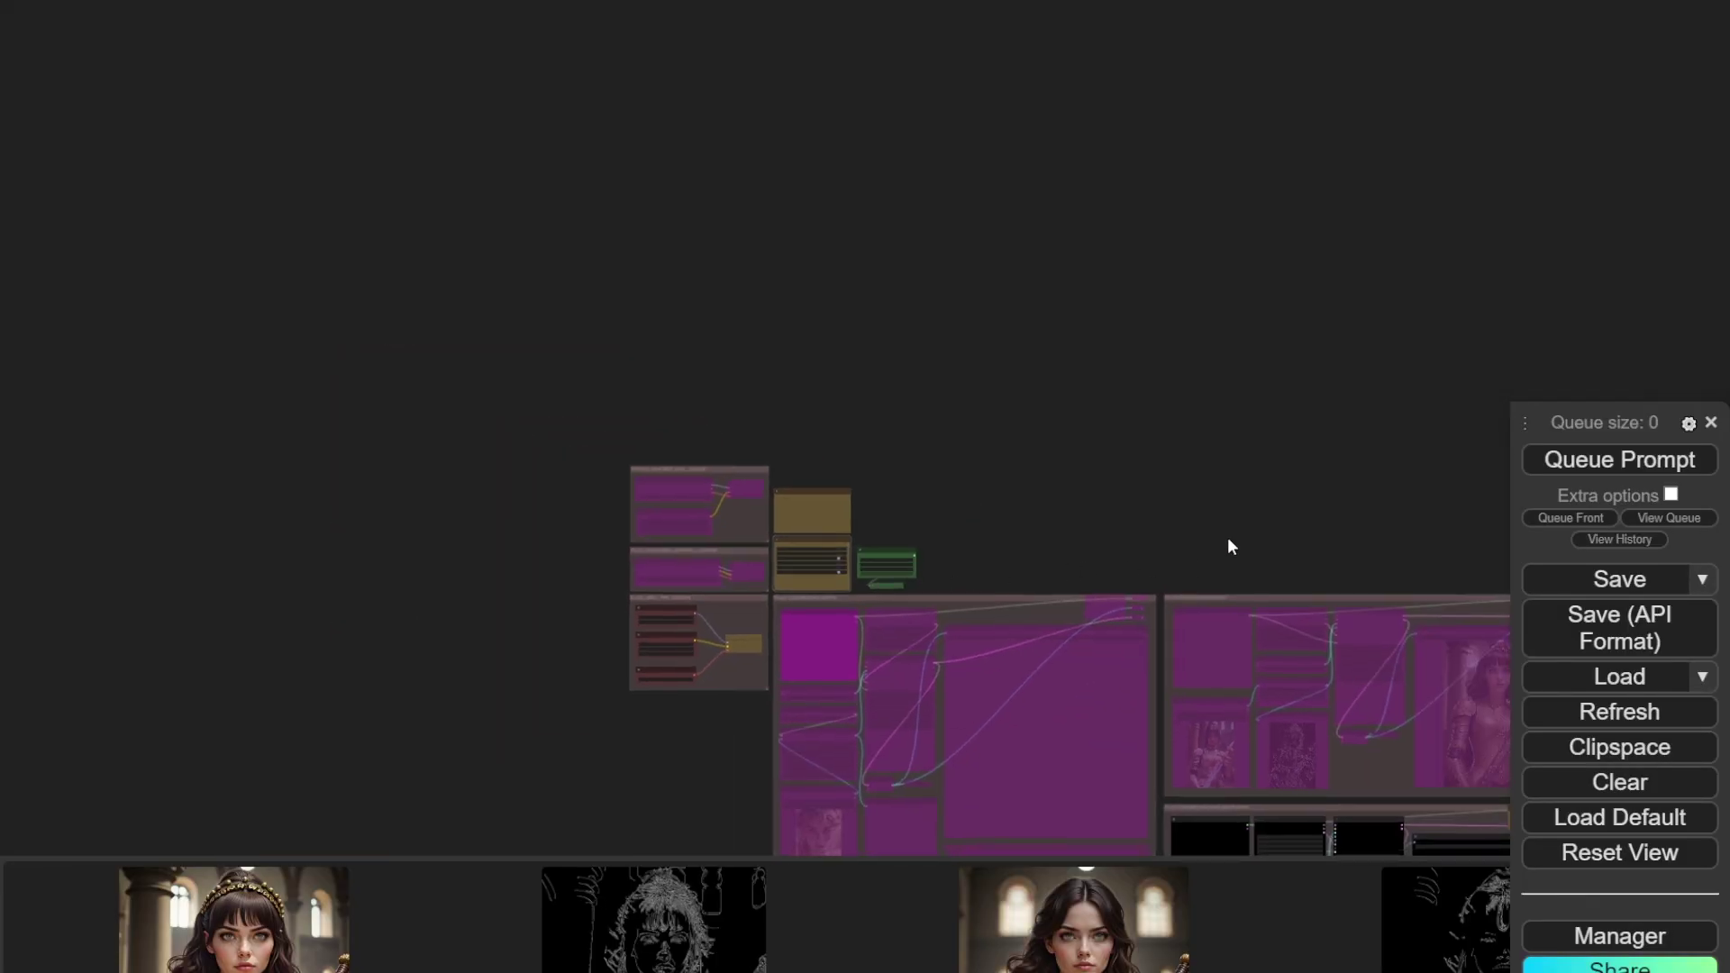
{"action": "left_click_drag", "start_coordinate": [1213, 532], "coordinate": [468, 90]}
{"action": "scroll", "coordinate": [433, 135], "scroll_direction": "up", "scroll_amount": 3}
{"action": "scroll", "coordinate": [583, 258], "scroll_direction": "up", "scroll_amount": 3}
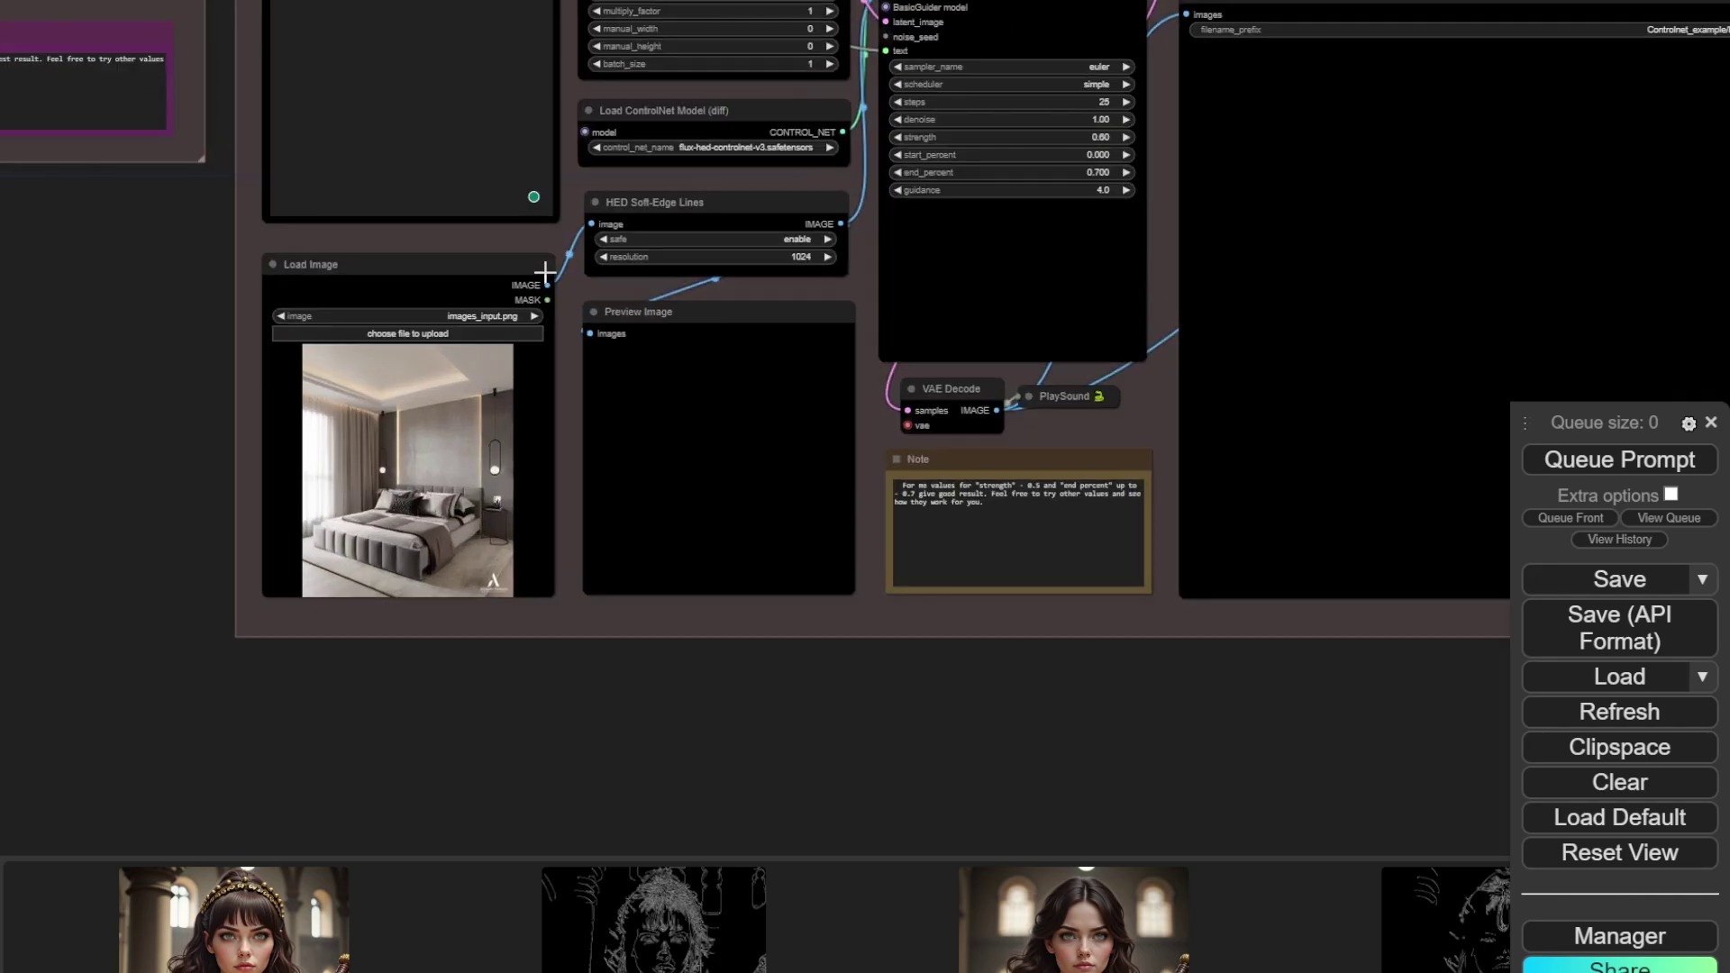
{"action": "scroll", "coordinate": [544, 274], "scroll_direction": "up", "scroll_amount": 2}
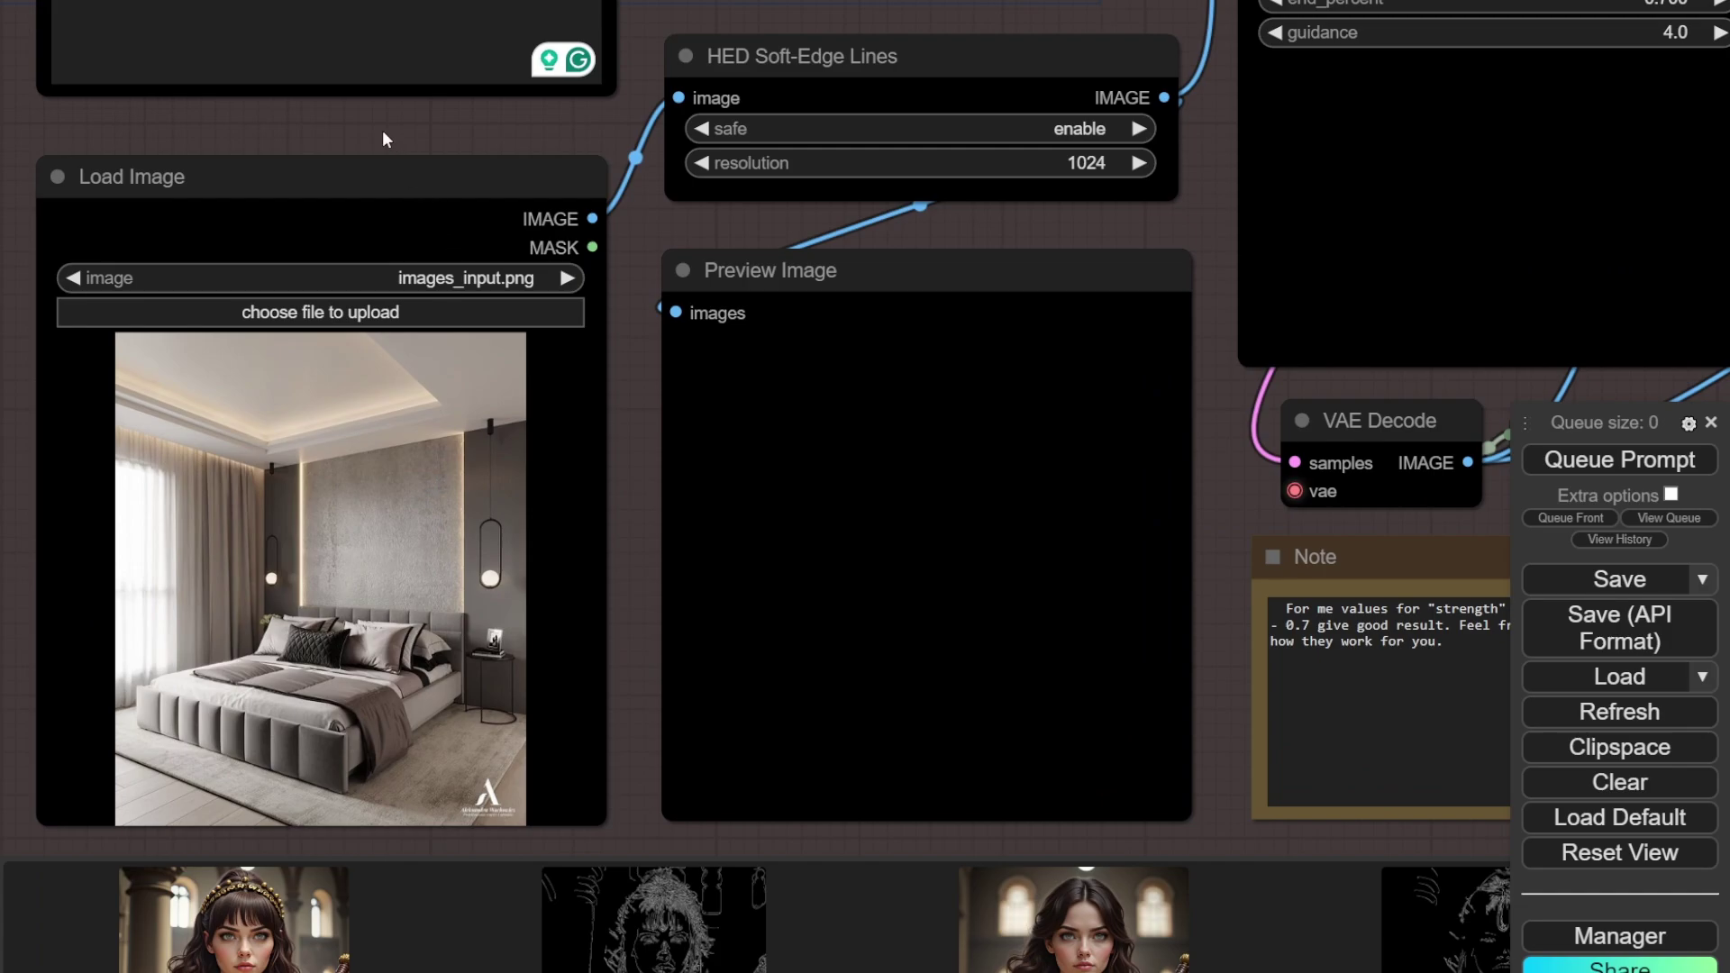
- Focus the HED group's prompt and queue the soft-edge generation with Ctrl+Enter
{"action": "left_click_drag", "start_coordinate": [383, 134], "coordinate": [663, 462]}
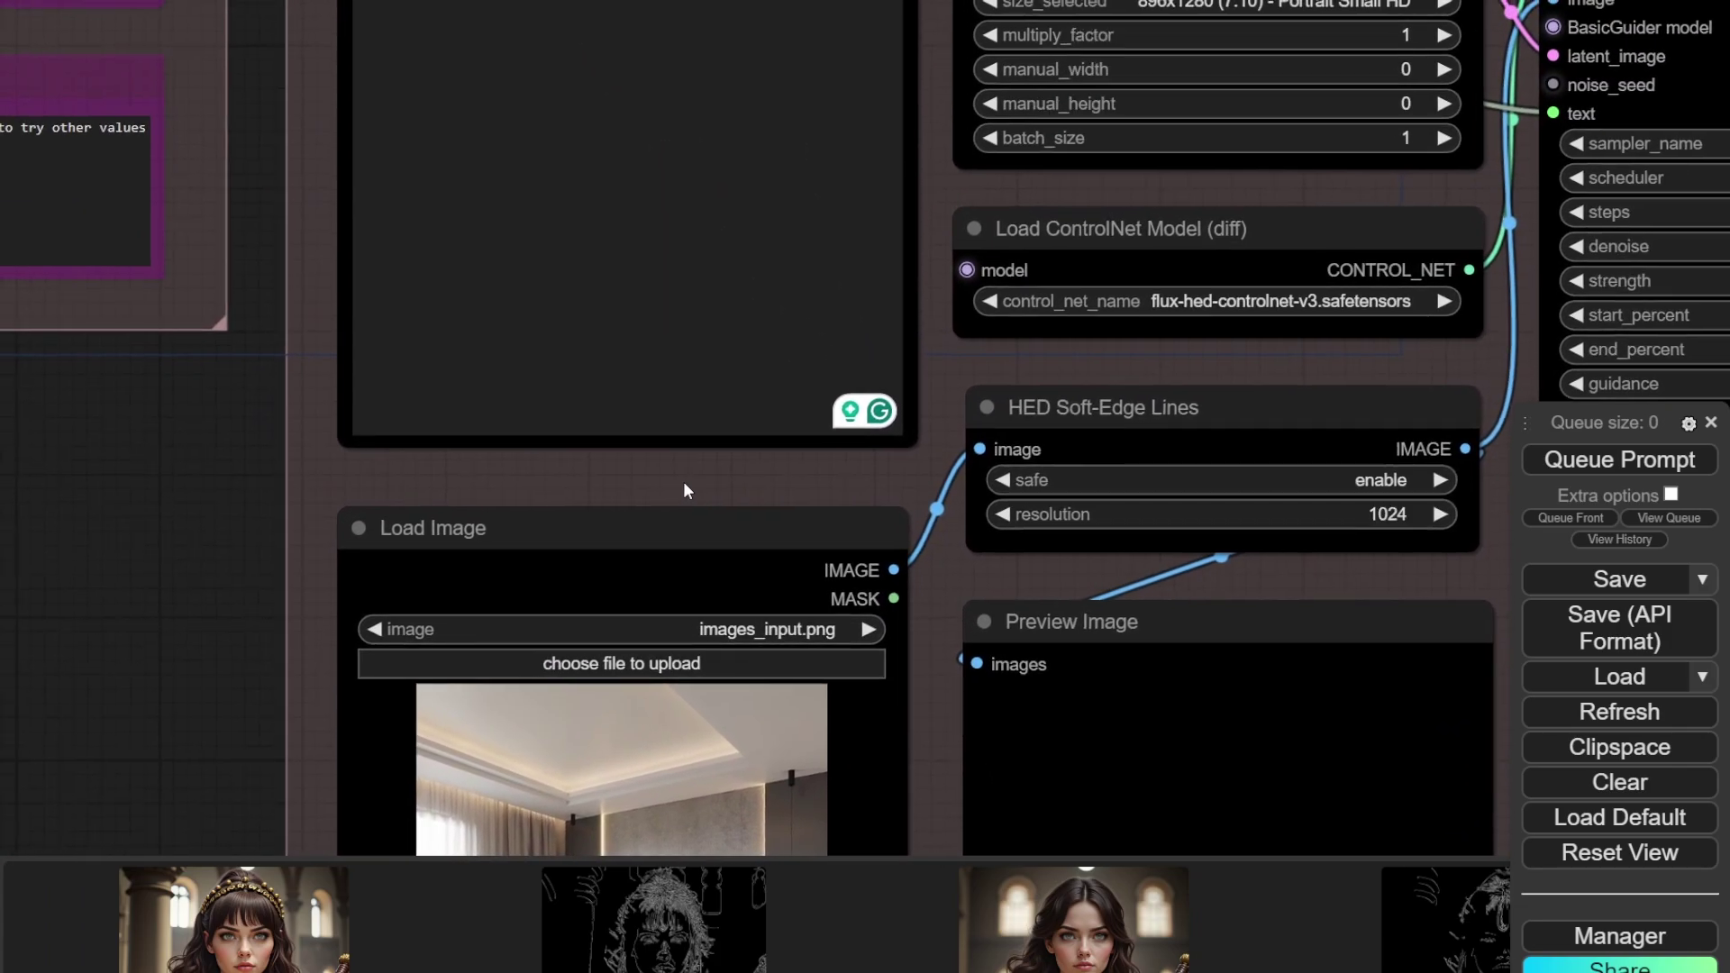
{"action": "left_click", "coordinate": [594, 161]}
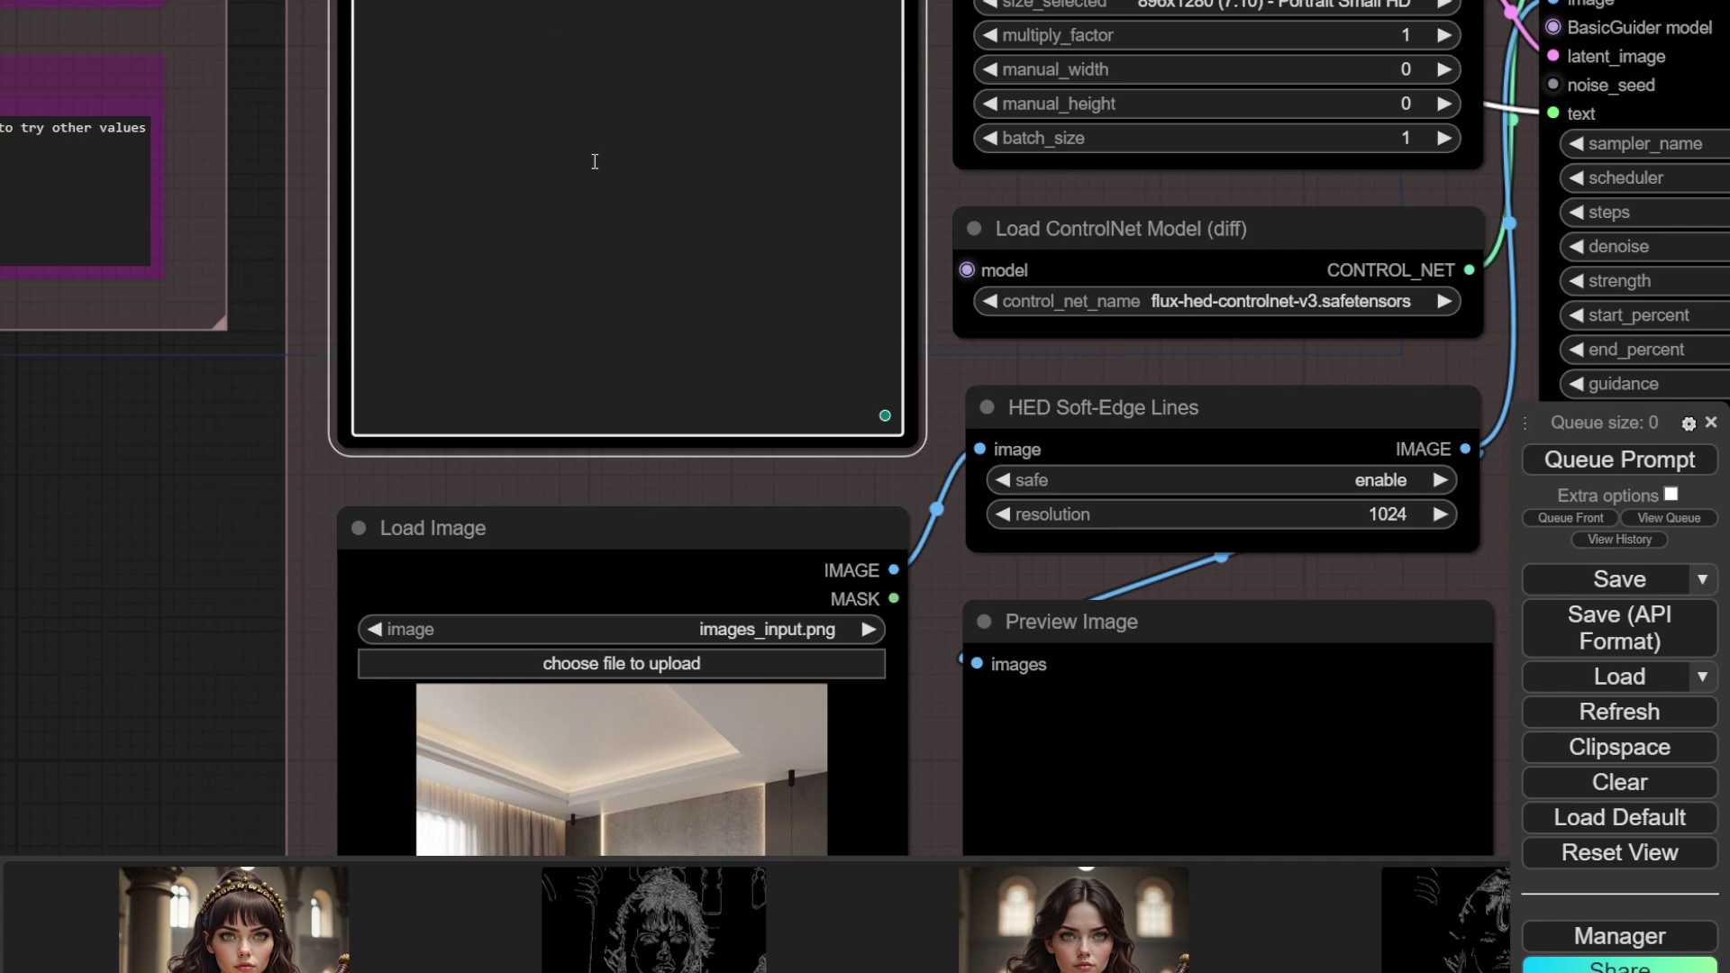
{"action": "scroll", "coordinate": [1000, 536], "scroll_direction": "down", "scroll_amount": 2}
{"action": "key", "text": "ctrl+Return"}
{"action": "left_click_drag", "start_coordinate": [1110, 581], "coordinate": [620, 442]}
- Pan through the HED group to view the generated warm, luxurious bedroom image
{"action": "left_click_drag", "start_coordinate": [1012, 556], "coordinate": [1023, 439]}
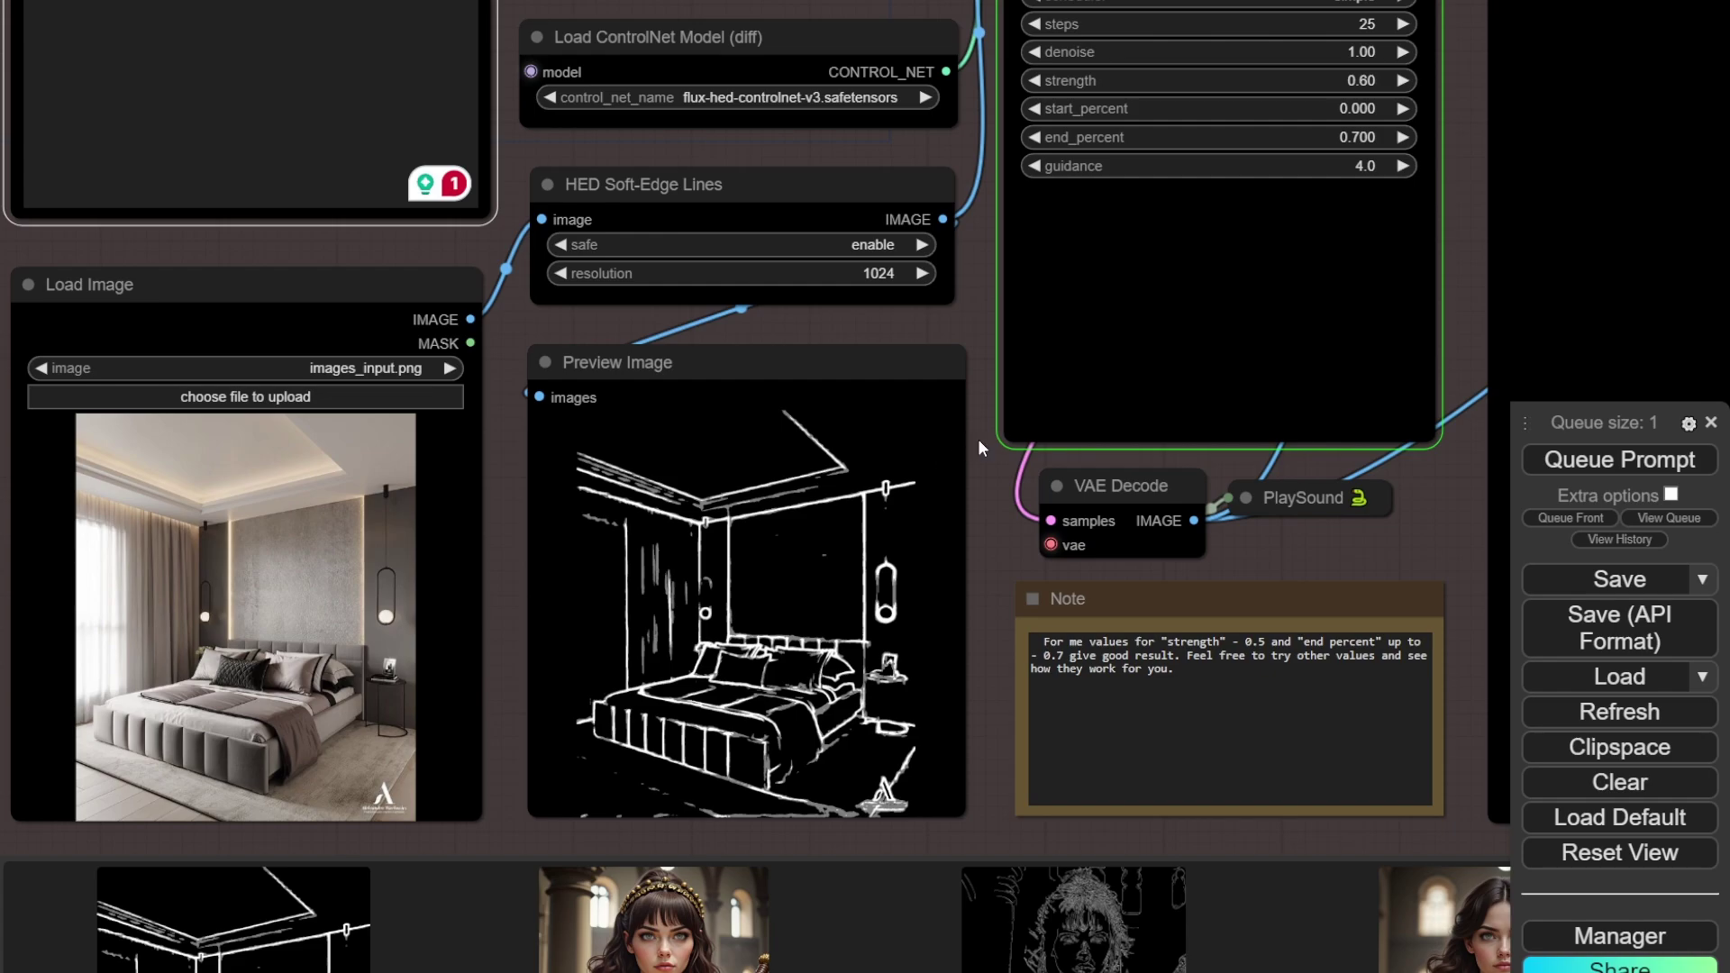
{"action": "scroll", "coordinate": [1036, 365], "scroll_direction": "down", "scroll_amount": 3}
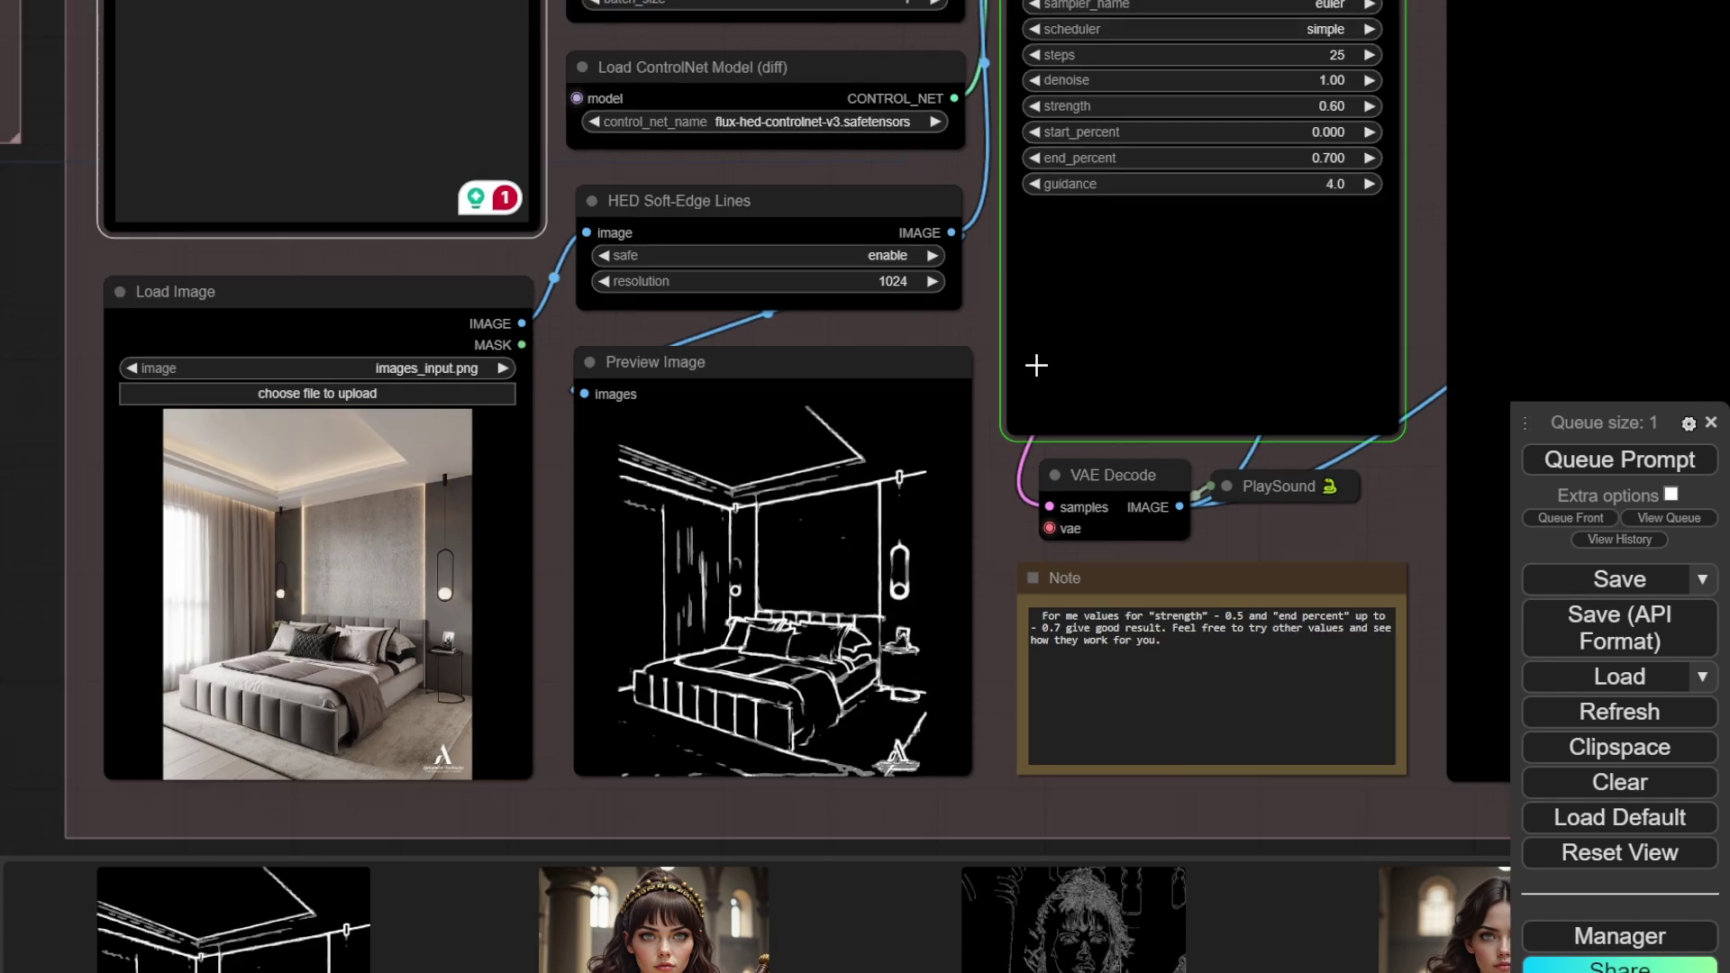
{"action": "left_click_drag", "start_coordinate": [1347, 523], "coordinate": [560, 478]}
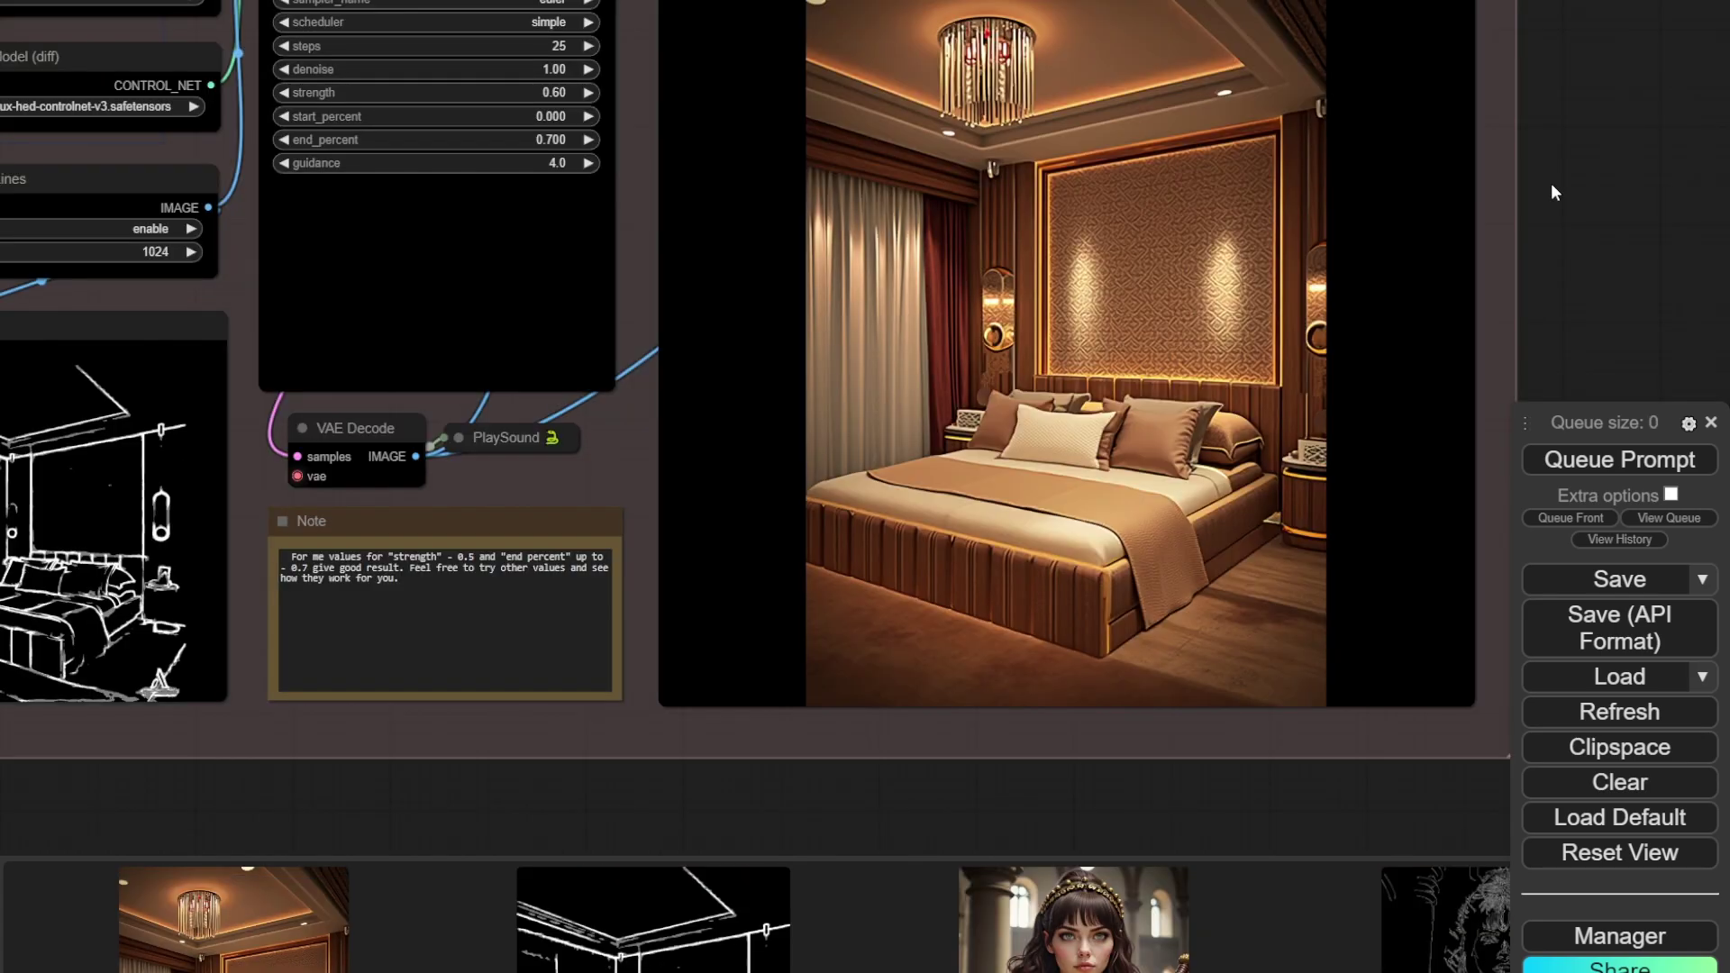
{"action": "scroll", "coordinate": [1005, 460], "scroll_direction": "down", "scroll_amount": 4}
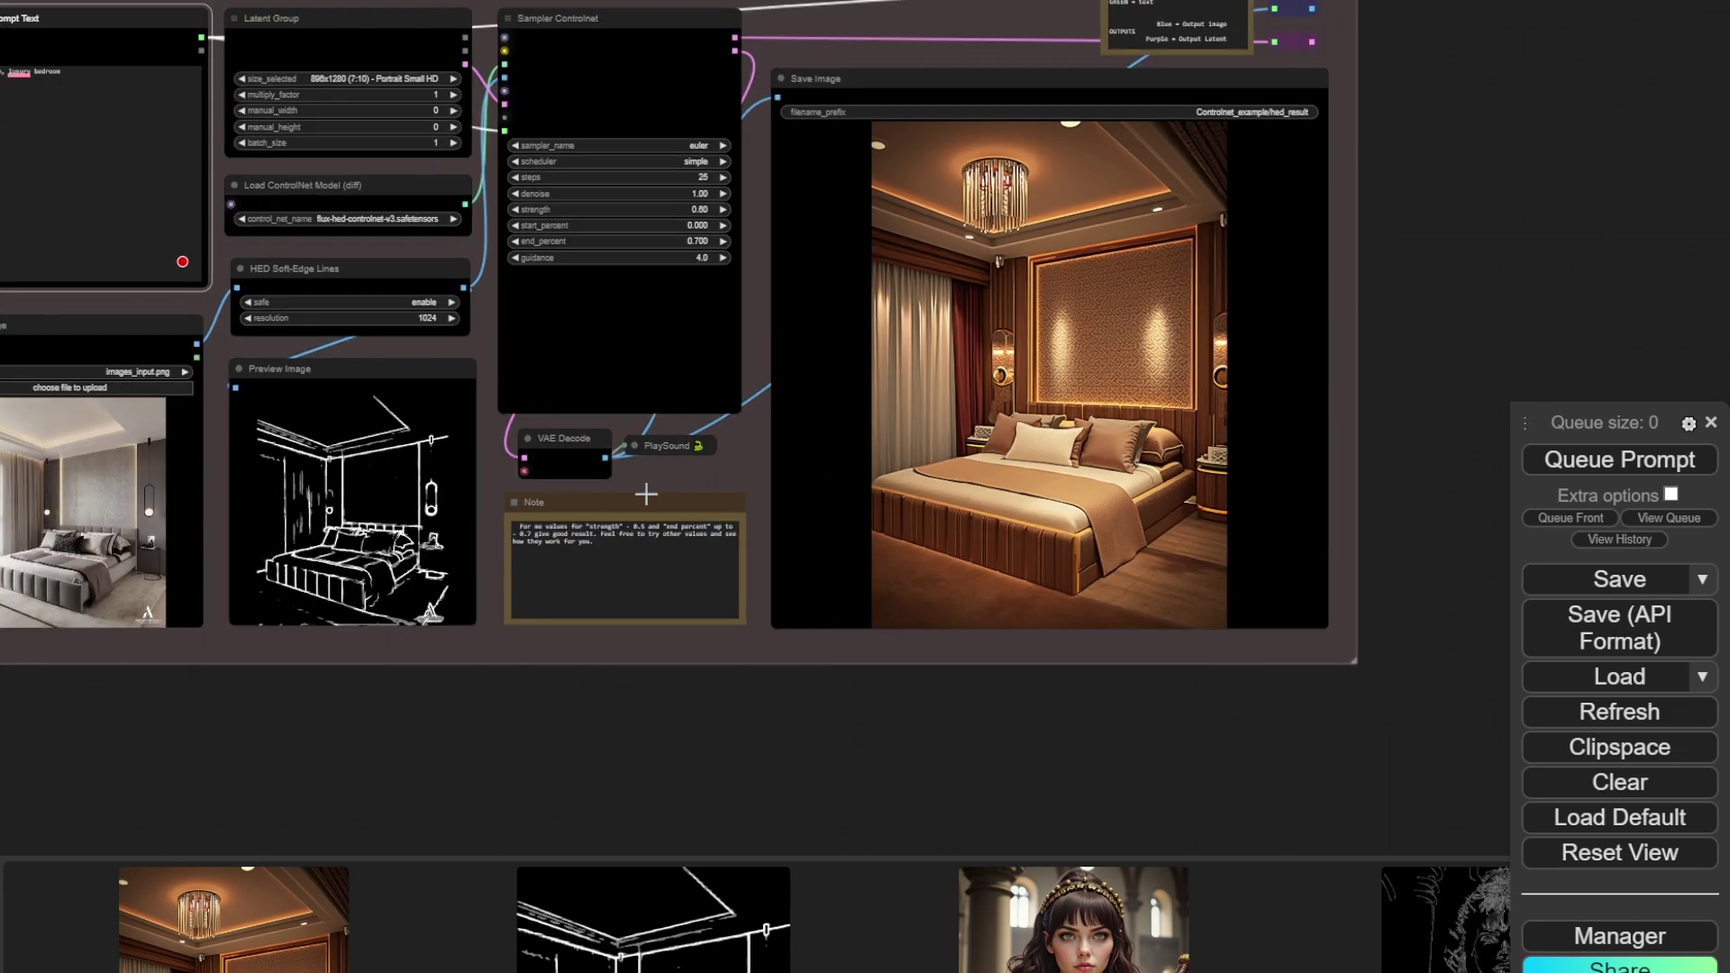
{"action": "left_click_drag", "start_coordinate": [566, 462], "coordinate": [728, 451]}
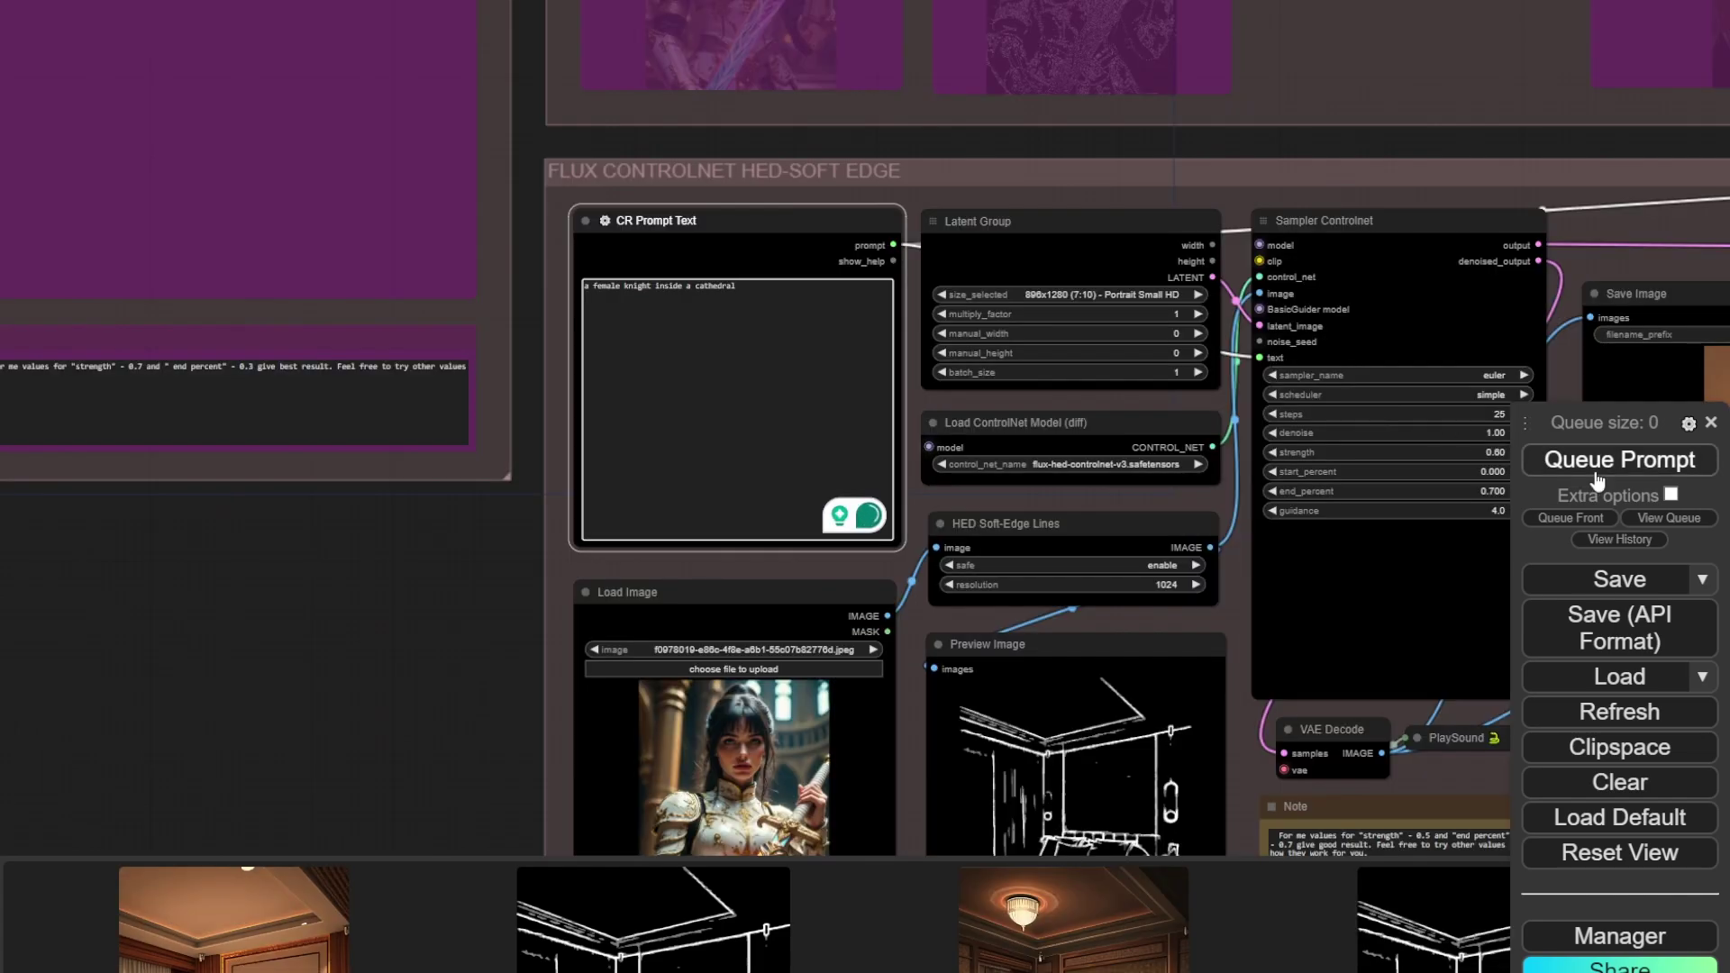
- Queue a generation from the knight's soft edges and center the golden-armour result
{"action": "left_click", "coordinate": [1598, 461]}
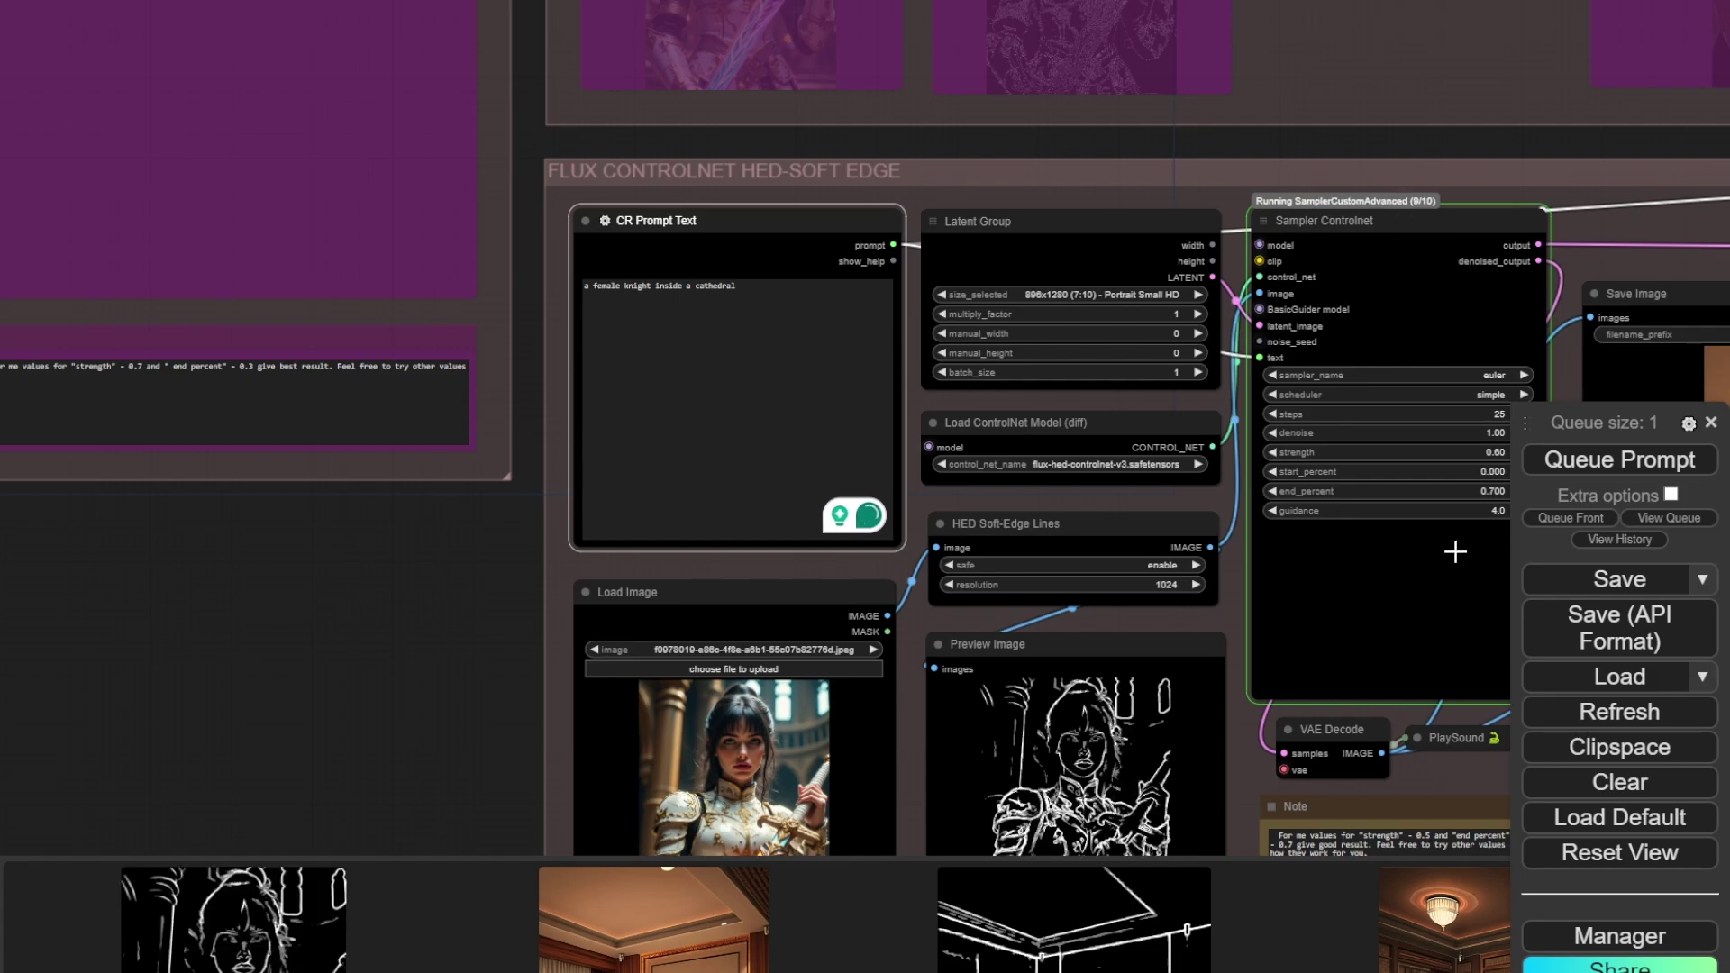
{"action": "scroll", "coordinate": [1014, 397], "scroll_direction": "down", "scroll_amount": 5}
{"action": "scroll", "coordinate": [1014, 397], "scroll_direction": "up", "scroll_amount": 5}
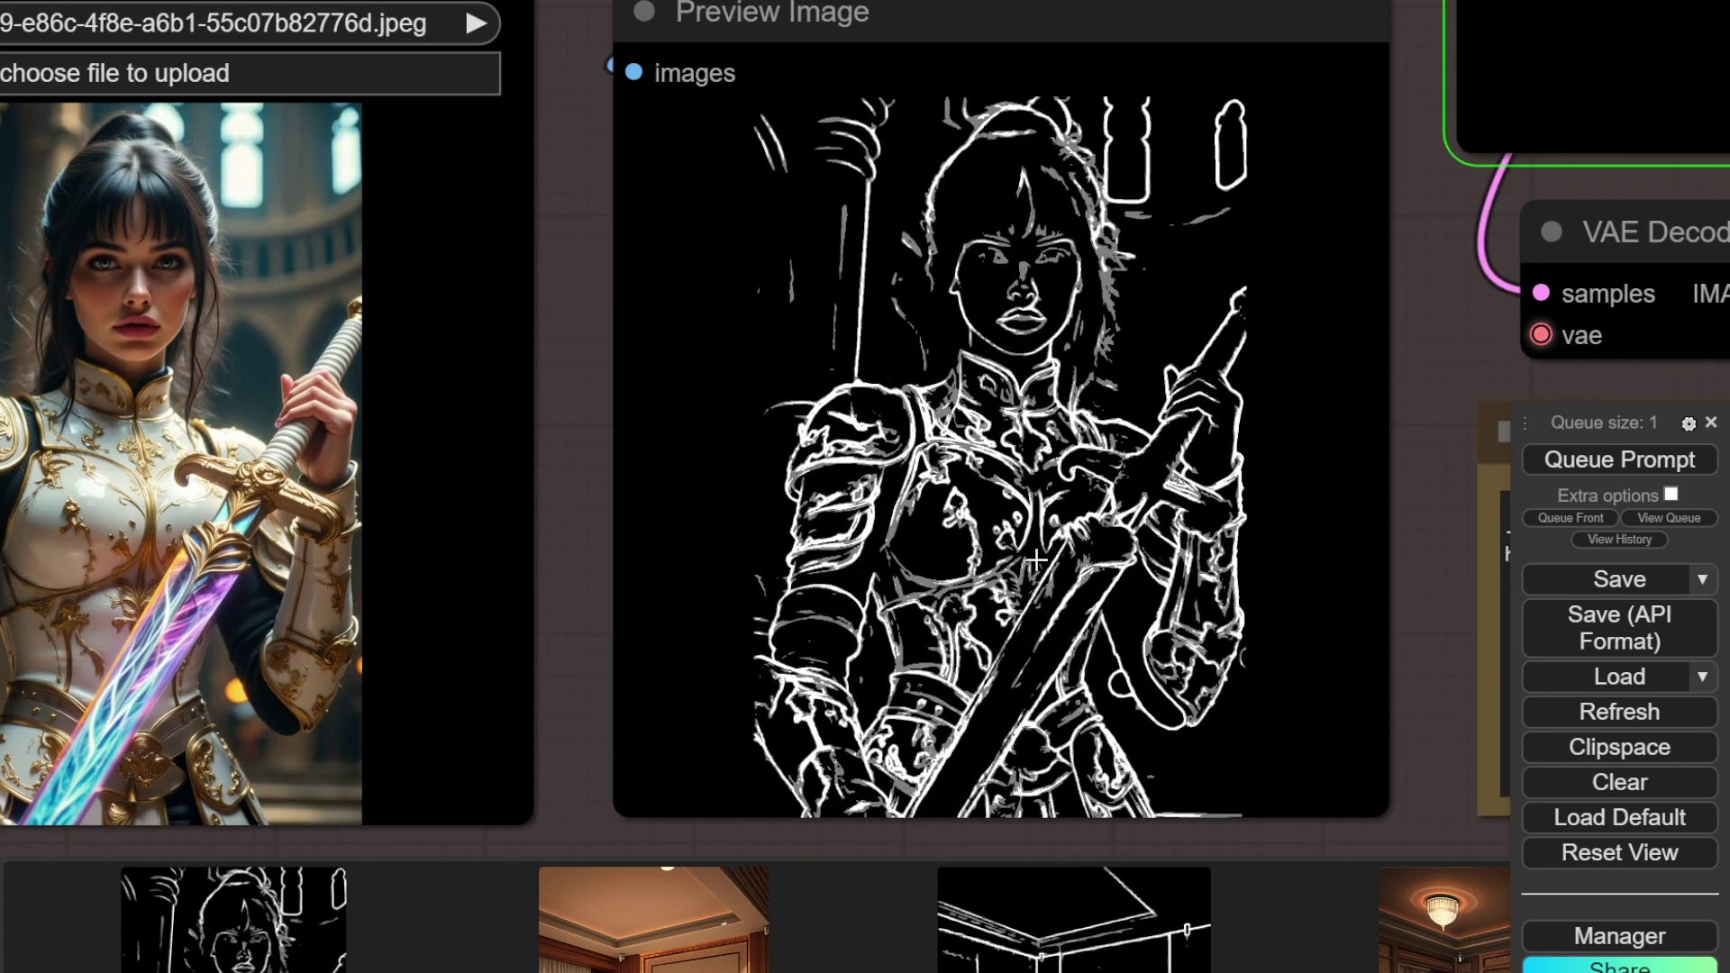
{"action": "scroll", "coordinate": [473, 507], "scroll_direction": "down", "scroll_amount": 5}
{"action": "left_click_drag", "start_coordinate": [474, 506], "coordinate": [1012, 463]}
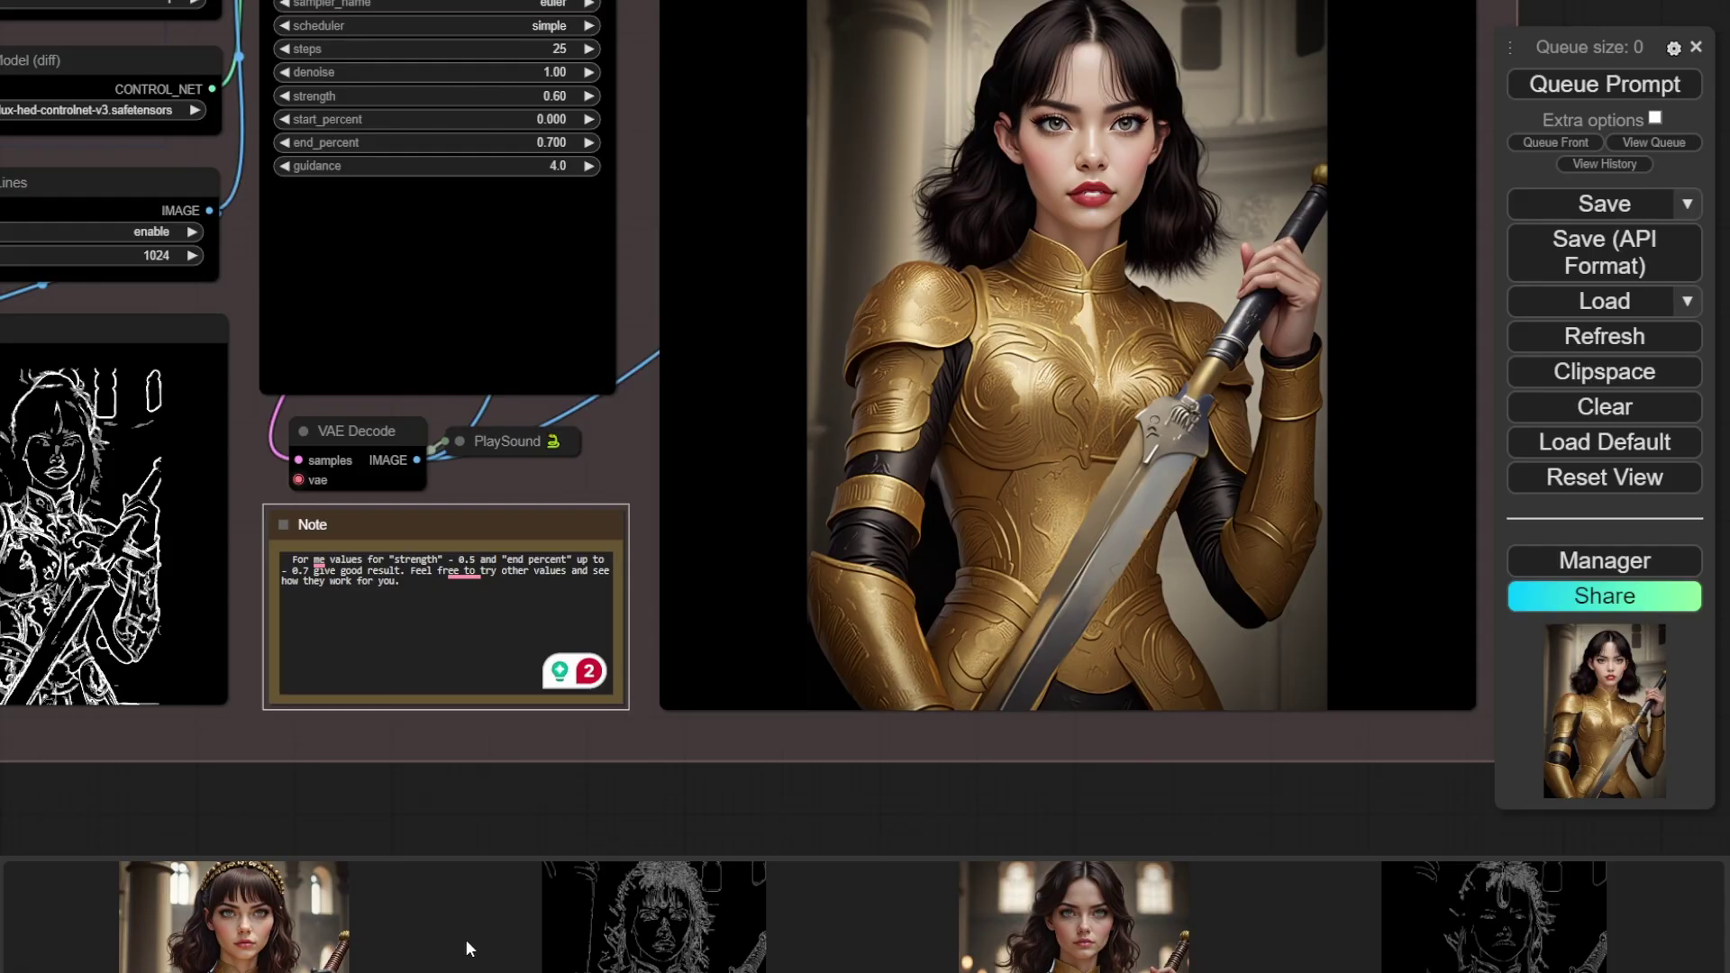
- Compare the new golden-armoured knight with the earlier history image enlarged
{"action": "left_click", "coordinate": [271, 928]}
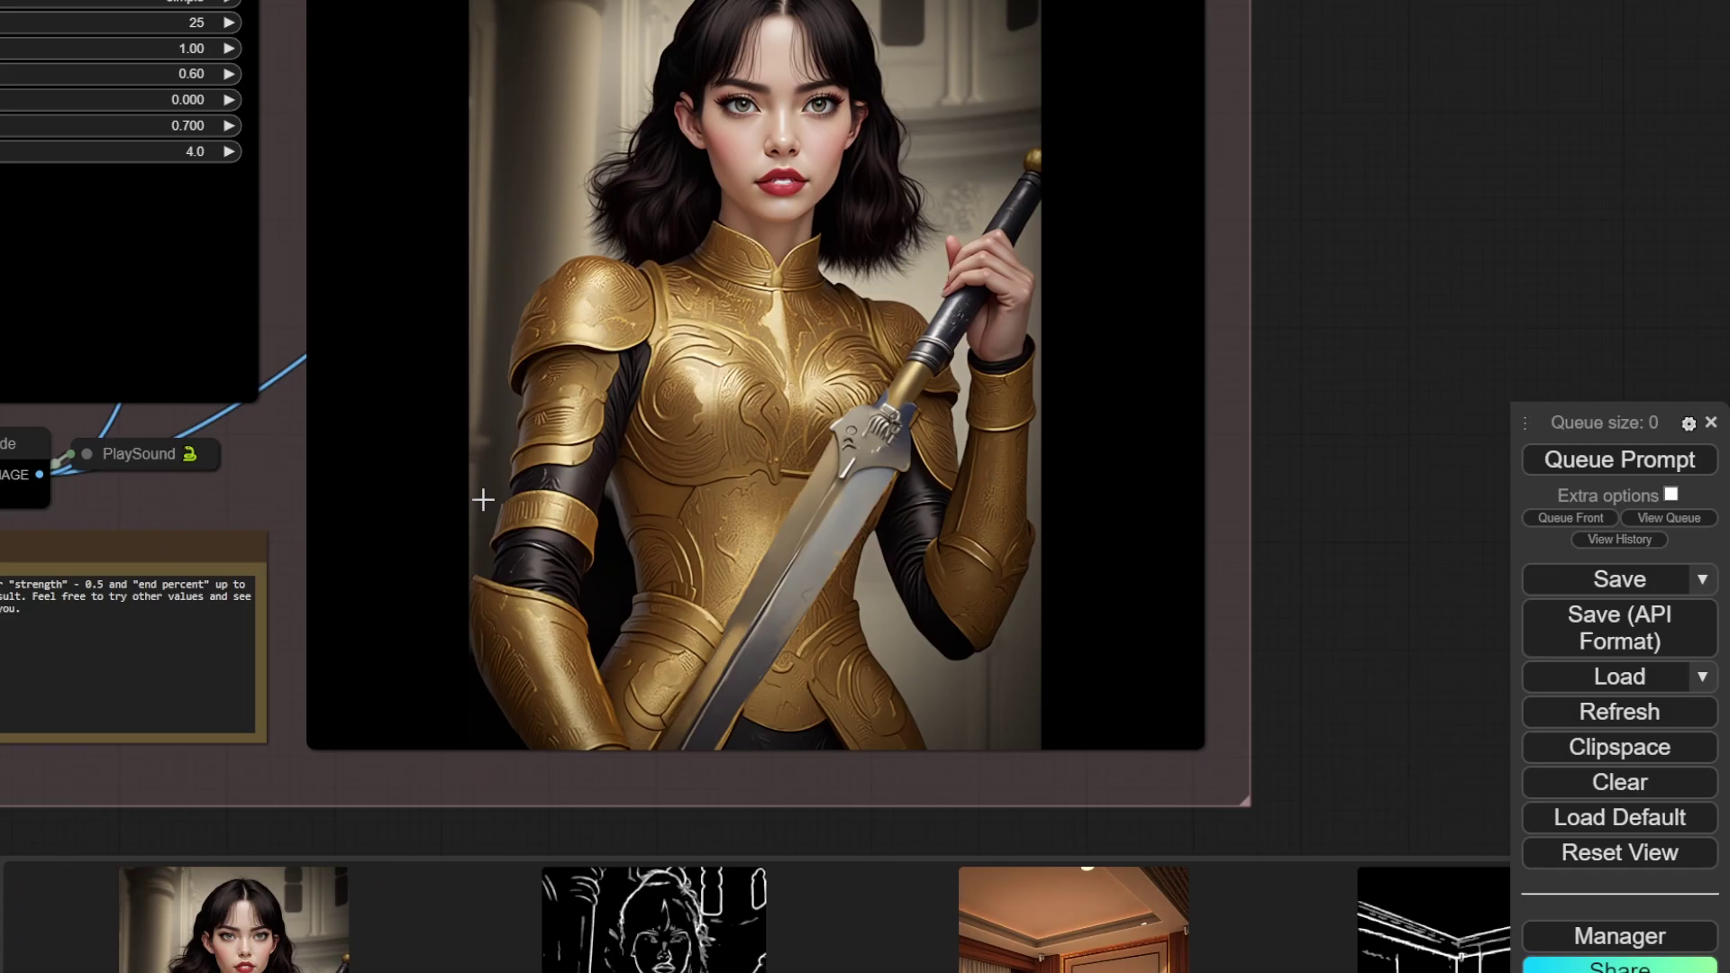
{"action": "scroll", "coordinate": [483, 500], "scroll_direction": "down", "scroll_amount": 1}
{"action": "left_click_drag", "start_coordinate": [474, 507], "coordinate": [1017, 464]}
{"action": "scroll", "coordinate": [1017, 471], "scroll_direction": "up", "scroll_amount": 1}
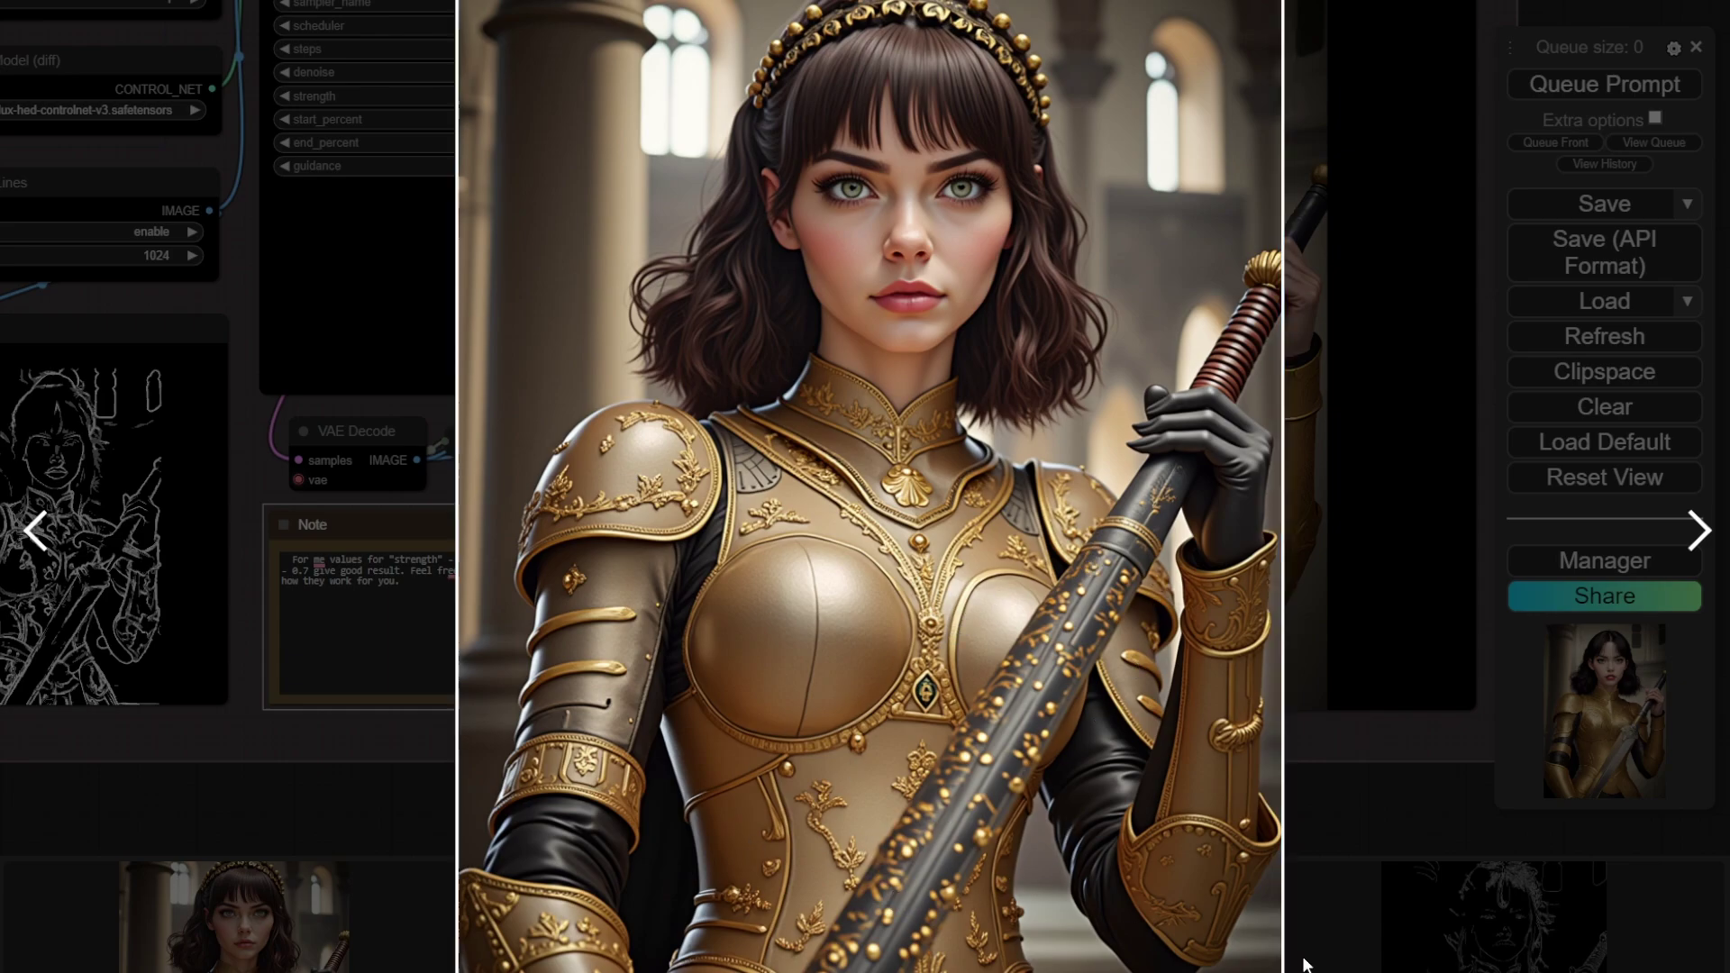
{"action": "left_click", "coordinate": [1354, 949]}
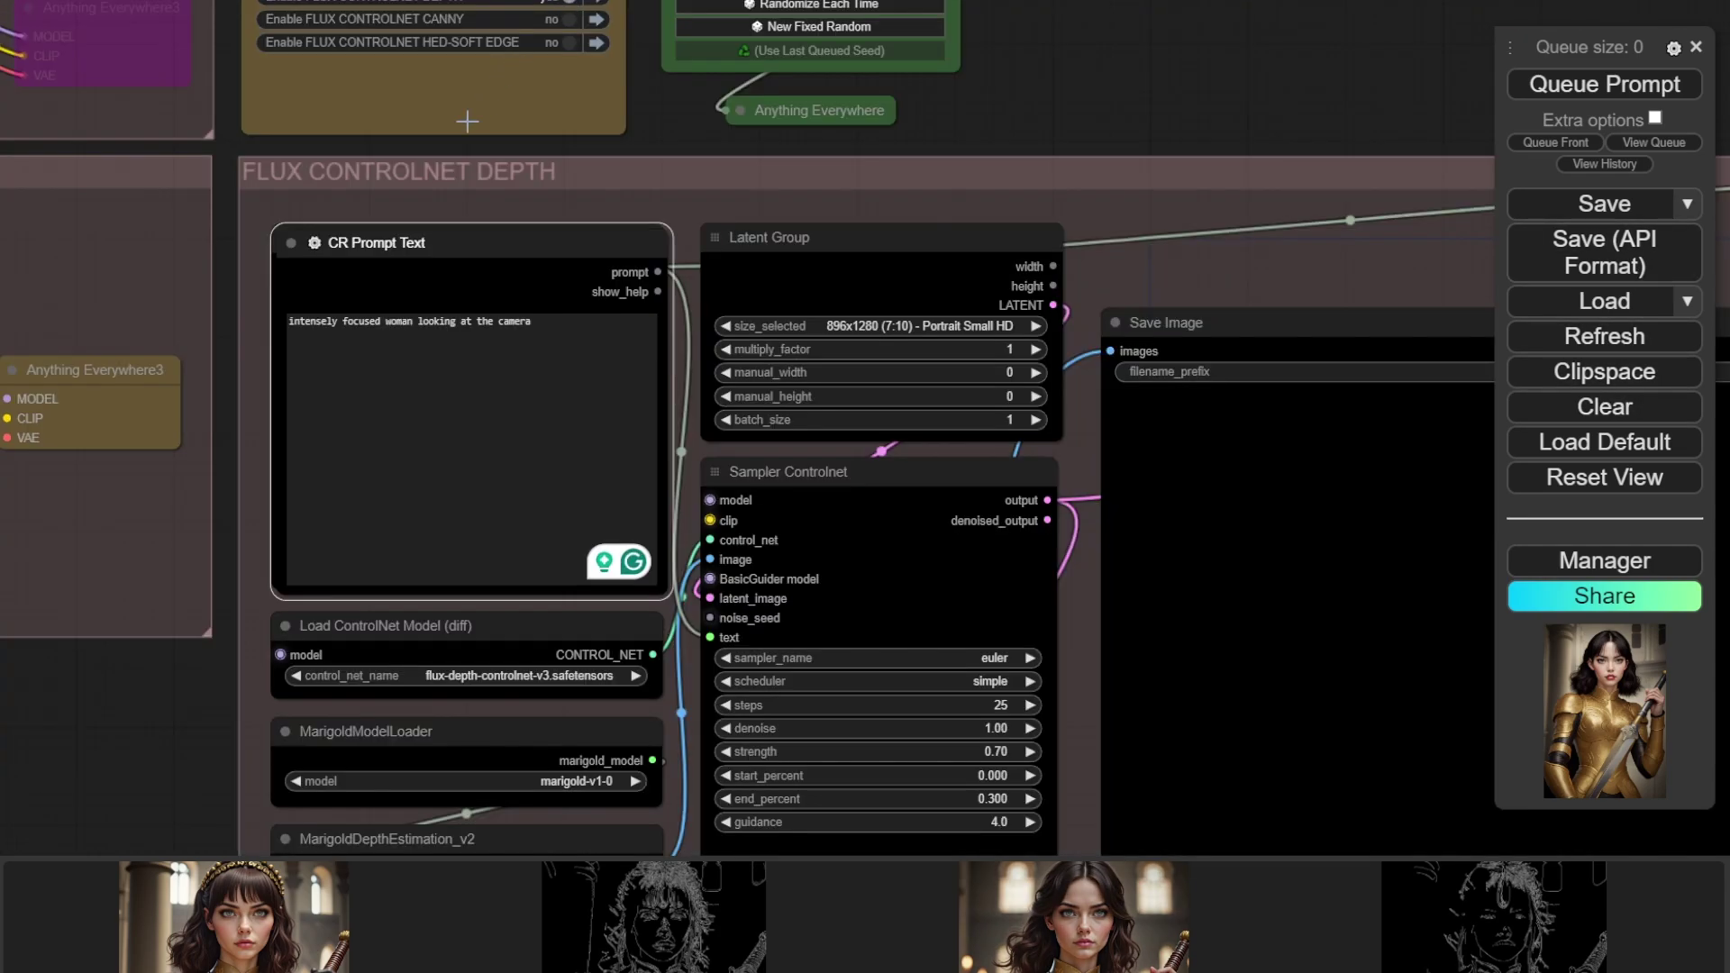
- Bring the Depth group into view and focus its prompt text
{"action": "left_click_drag", "start_coordinate": [468, 122], "coordinate": [457, 294]}
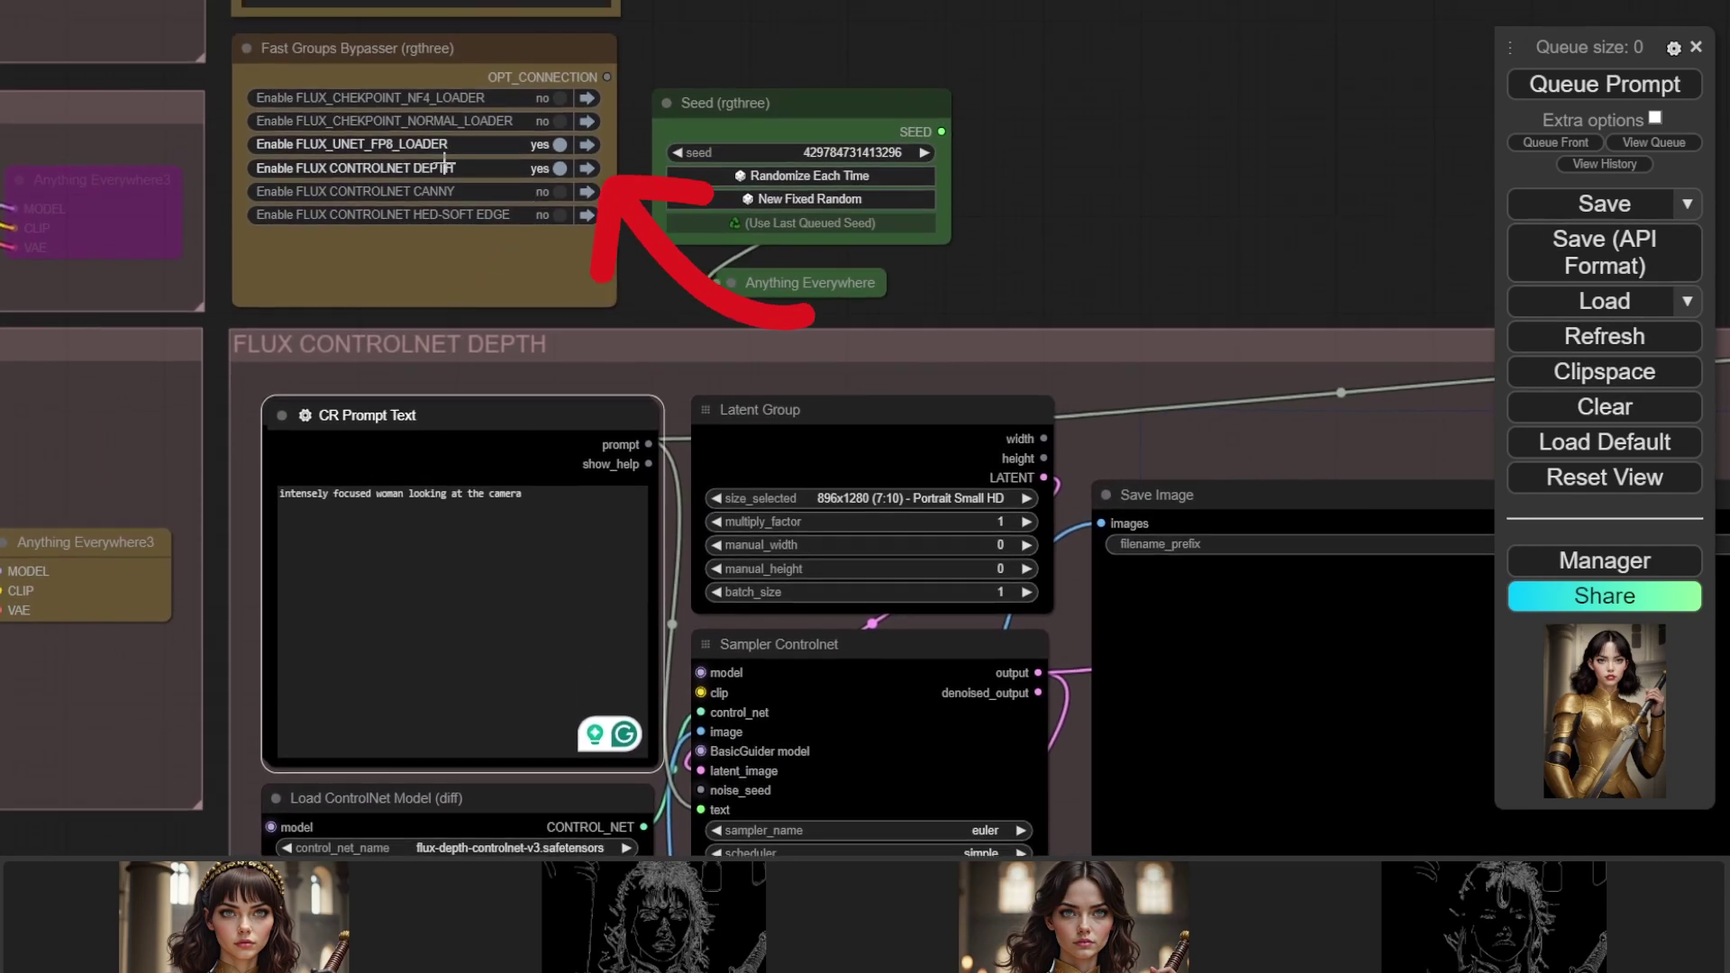
{"action": "left_click_drag", "start_coordinate": [407, 348], "coordinate": [404, 83]}
{"action": "left_click", "coordinate": [451, 423]}
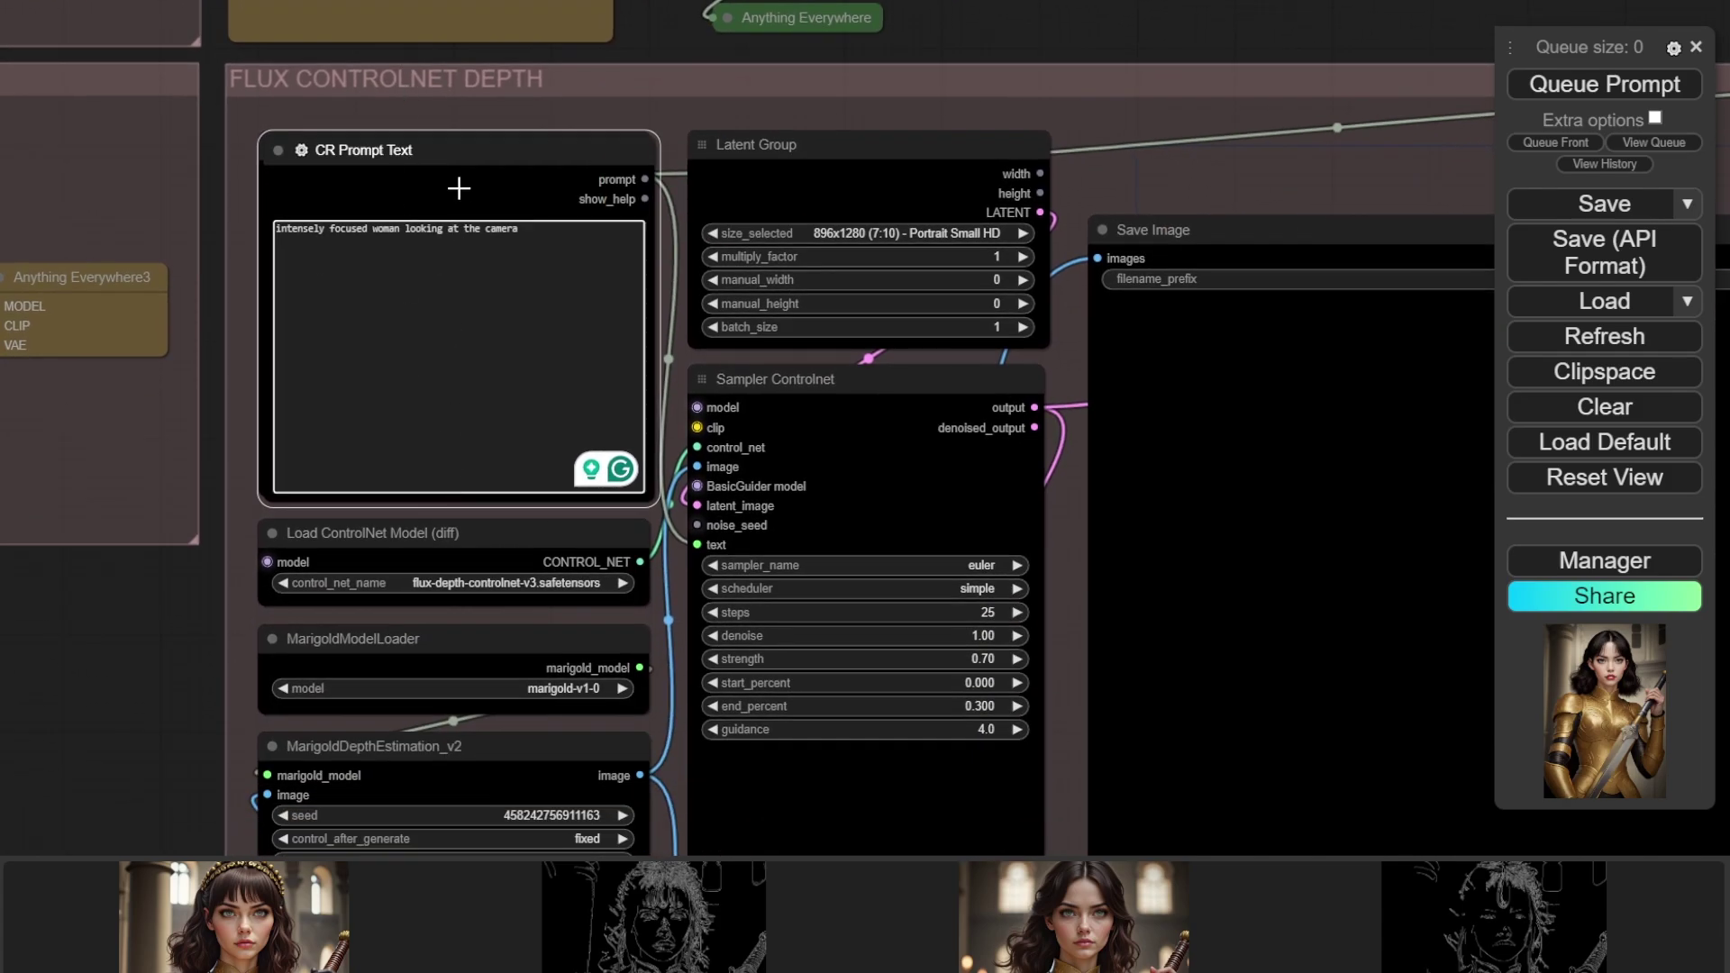
- Choose flux-depth-controlnet-v3.safetensors in Load ControlNet Model, then view the reference image and Note
{"action": "left_click_drag", "start_coordinate": [222, 561], "coordinate": [317, 192]}
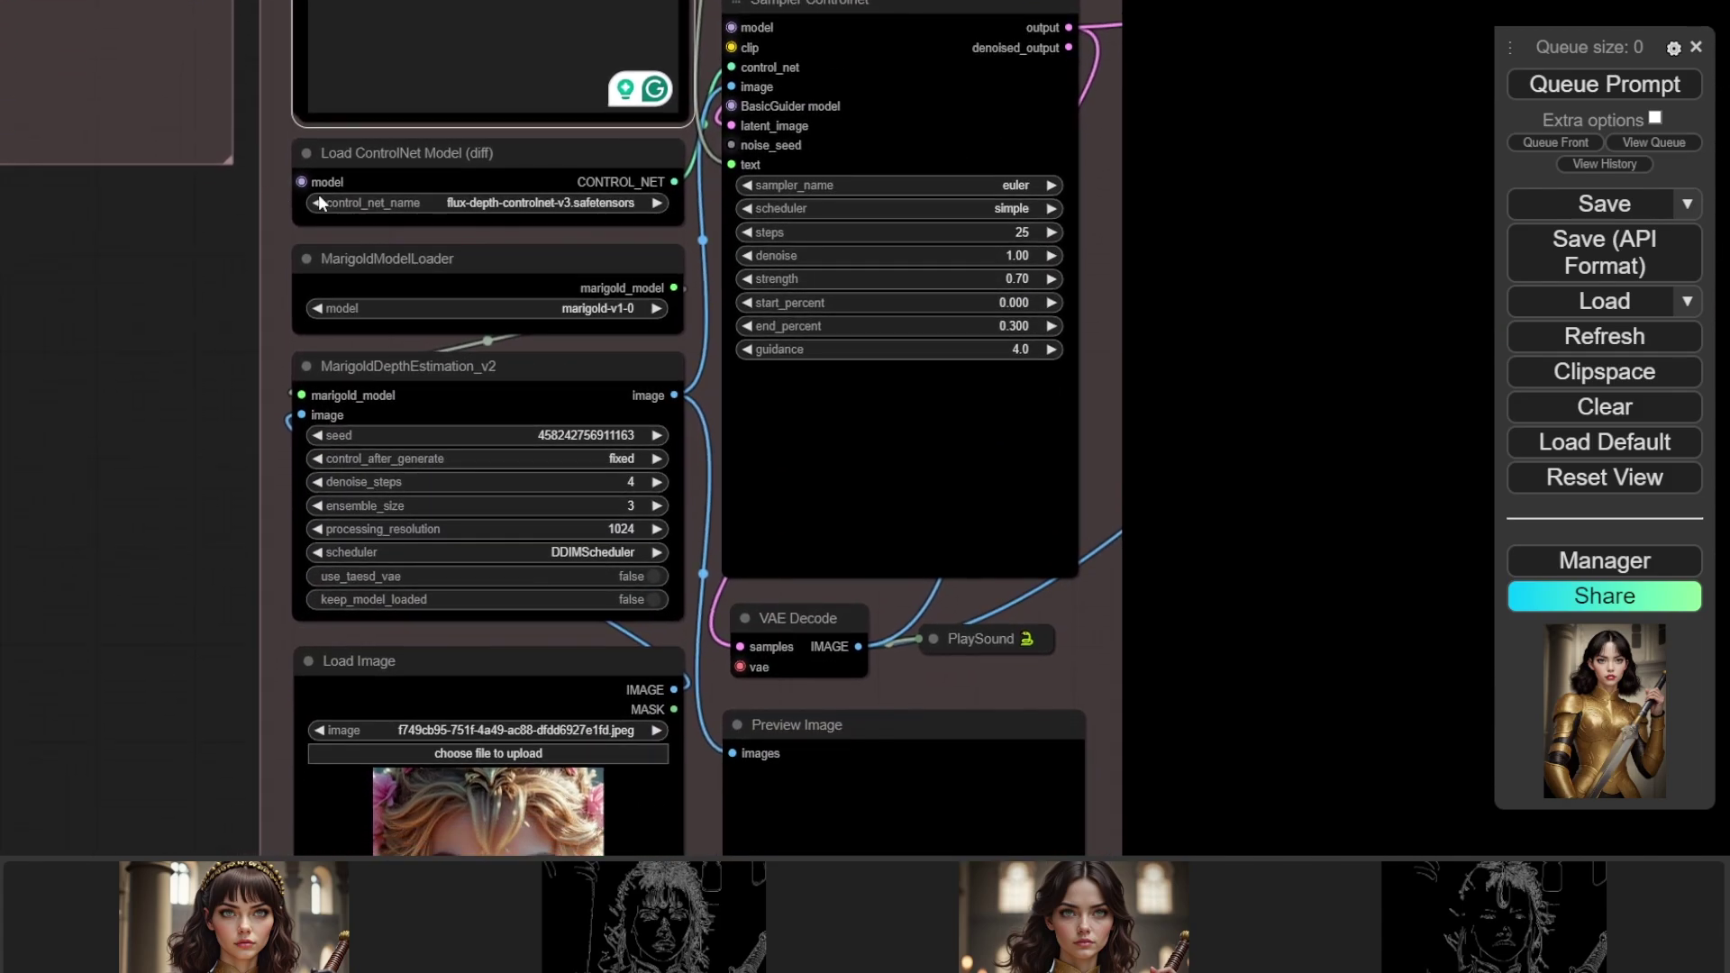
{"action": "left_click", "coordinate": [562, 205]}
{"action": "left_click", "coordinate": [631, 233]}
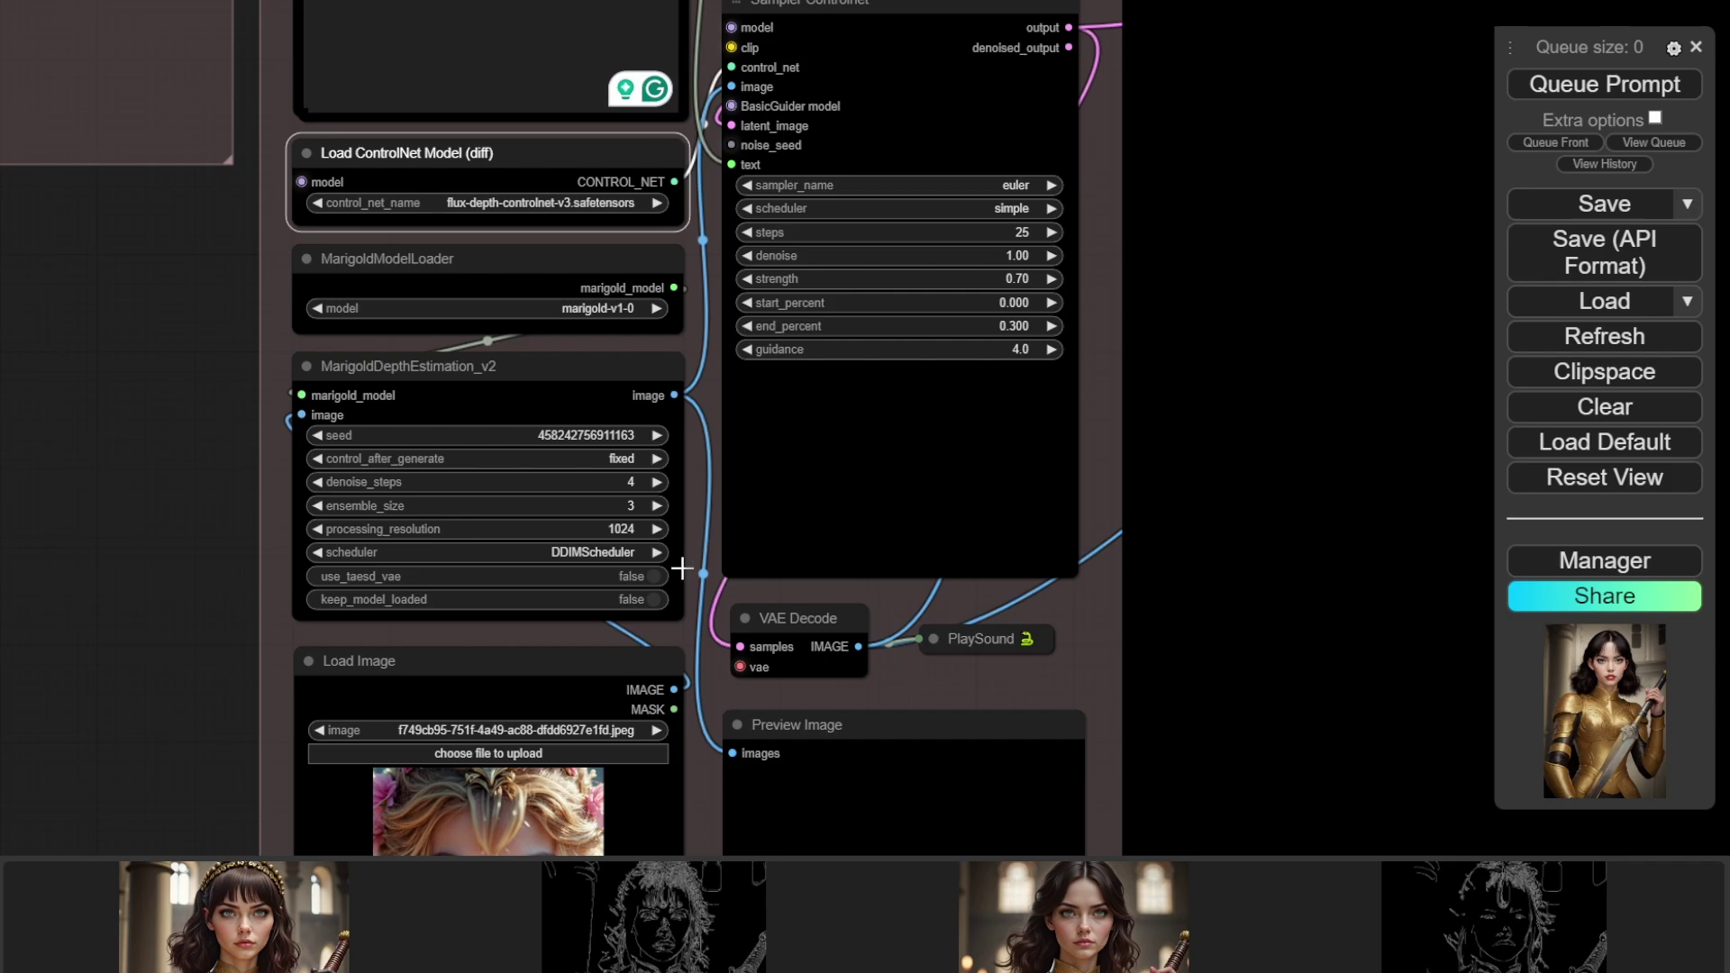
{"action": "left_click_drag", "start_coordinate": [83, 571], "coordinate": [146, 366]}
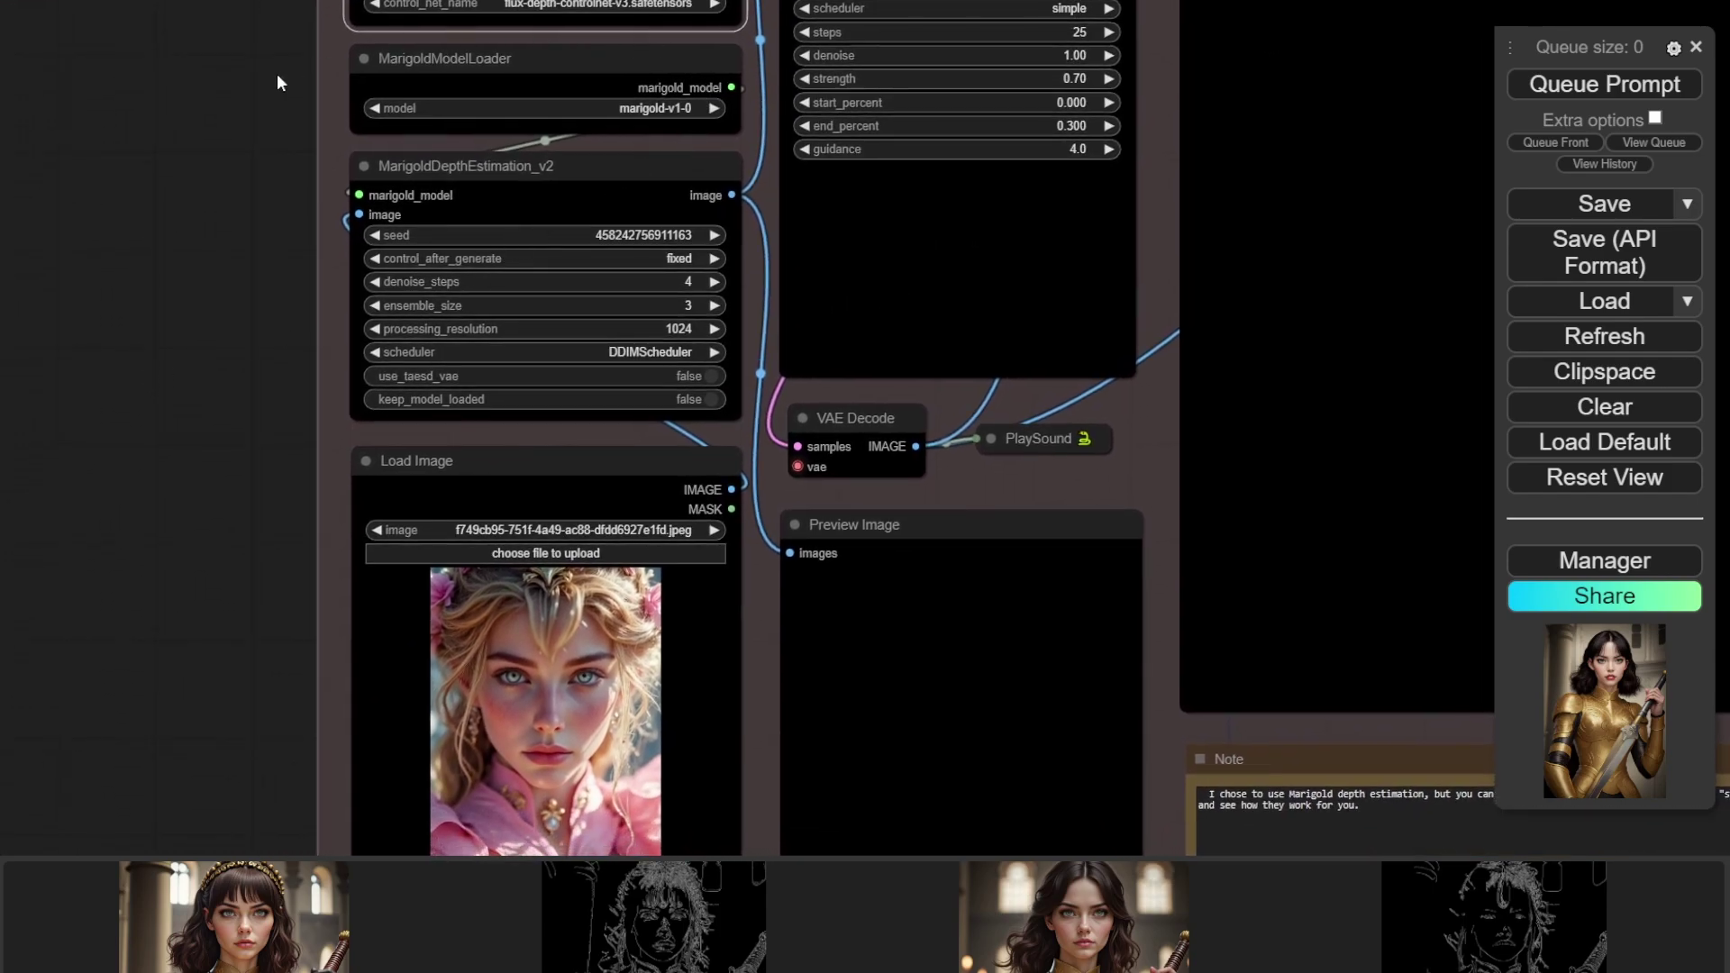
{"action": "scroll", "coordinate": [785, 397], "scroll_direction": "down", "scroll_amount": 3}
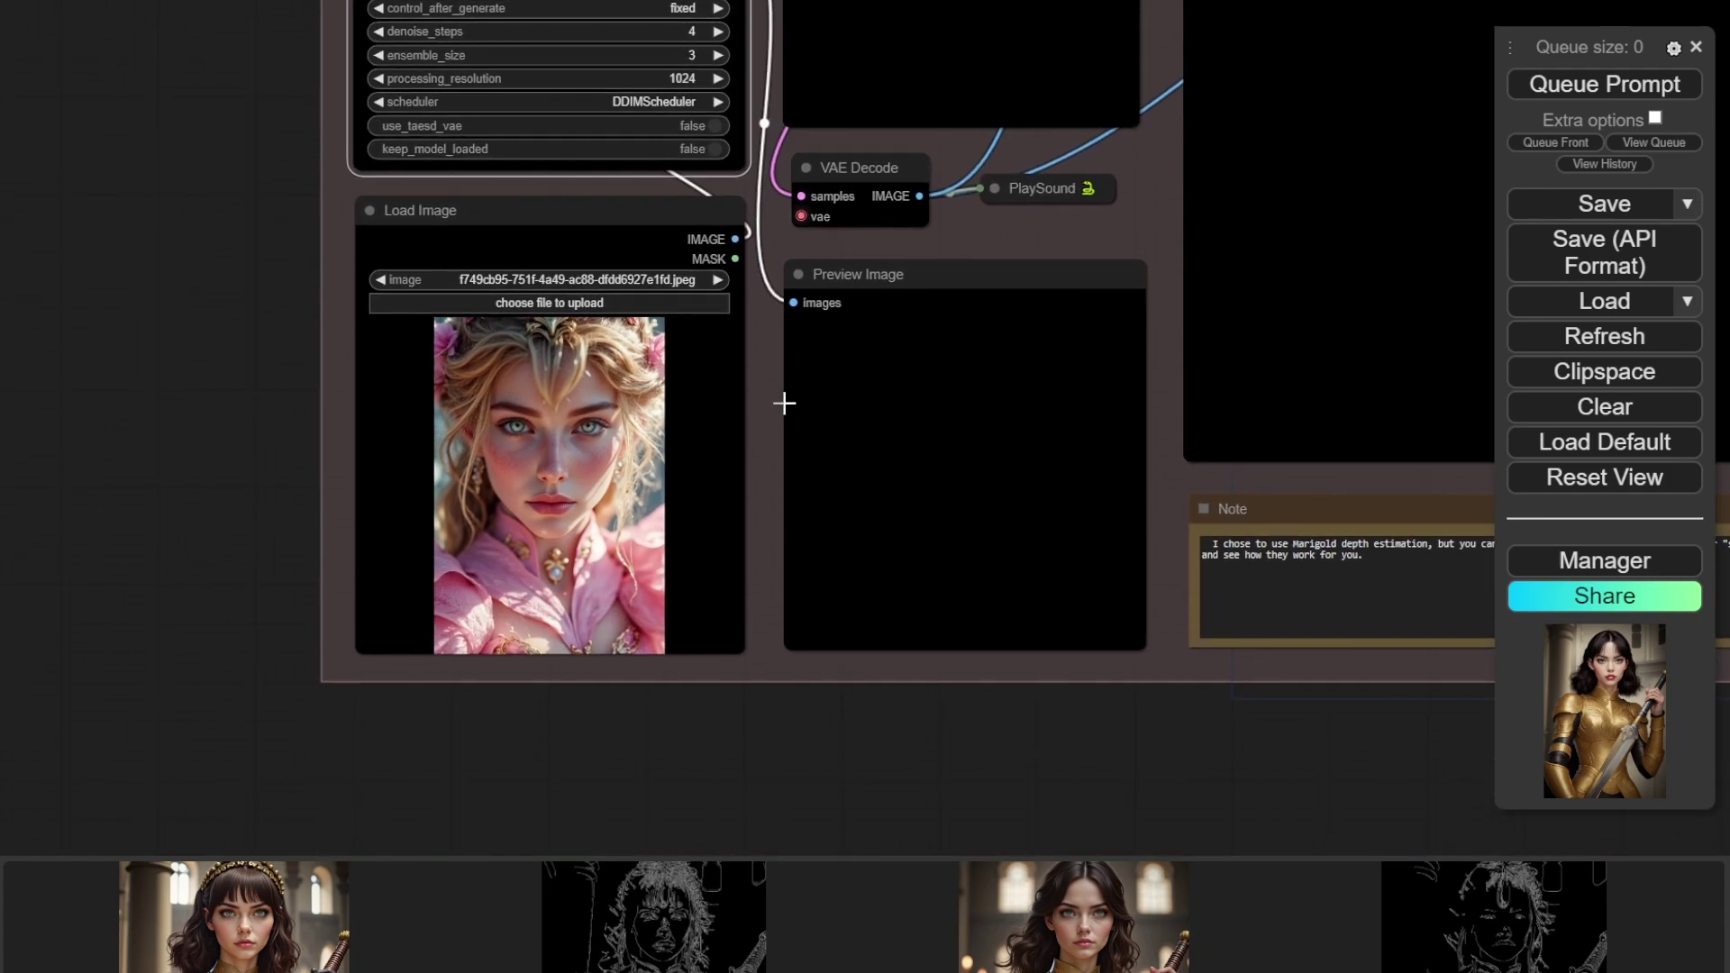
{"action": "scroll", "coordinate": [747, 464], "scroll_direction": "down", "scroll_amount": 3}
- Queue the depth workflow and zoom in on the scaly-skinned, blonde-haired portrait result
{"action": "key", "text": "ctrl+Return"}
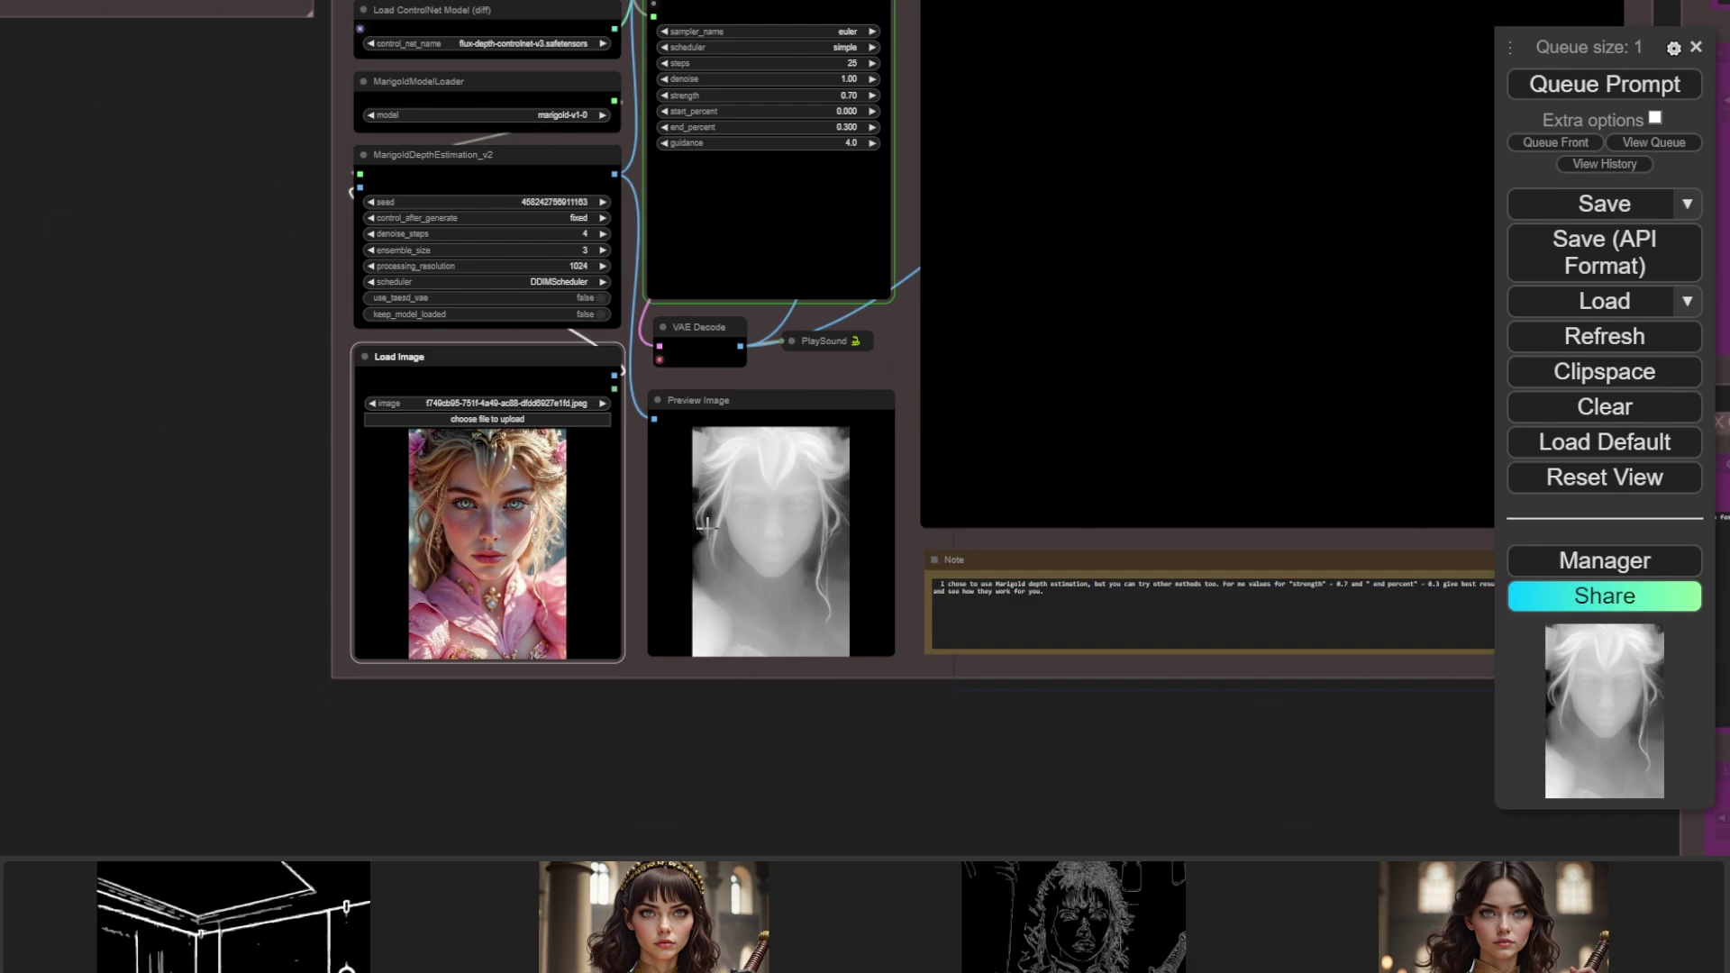
{"action": "scroll", "coordinate": [757, 529], "scroll_direction": "up", "scroll_amount": 5}
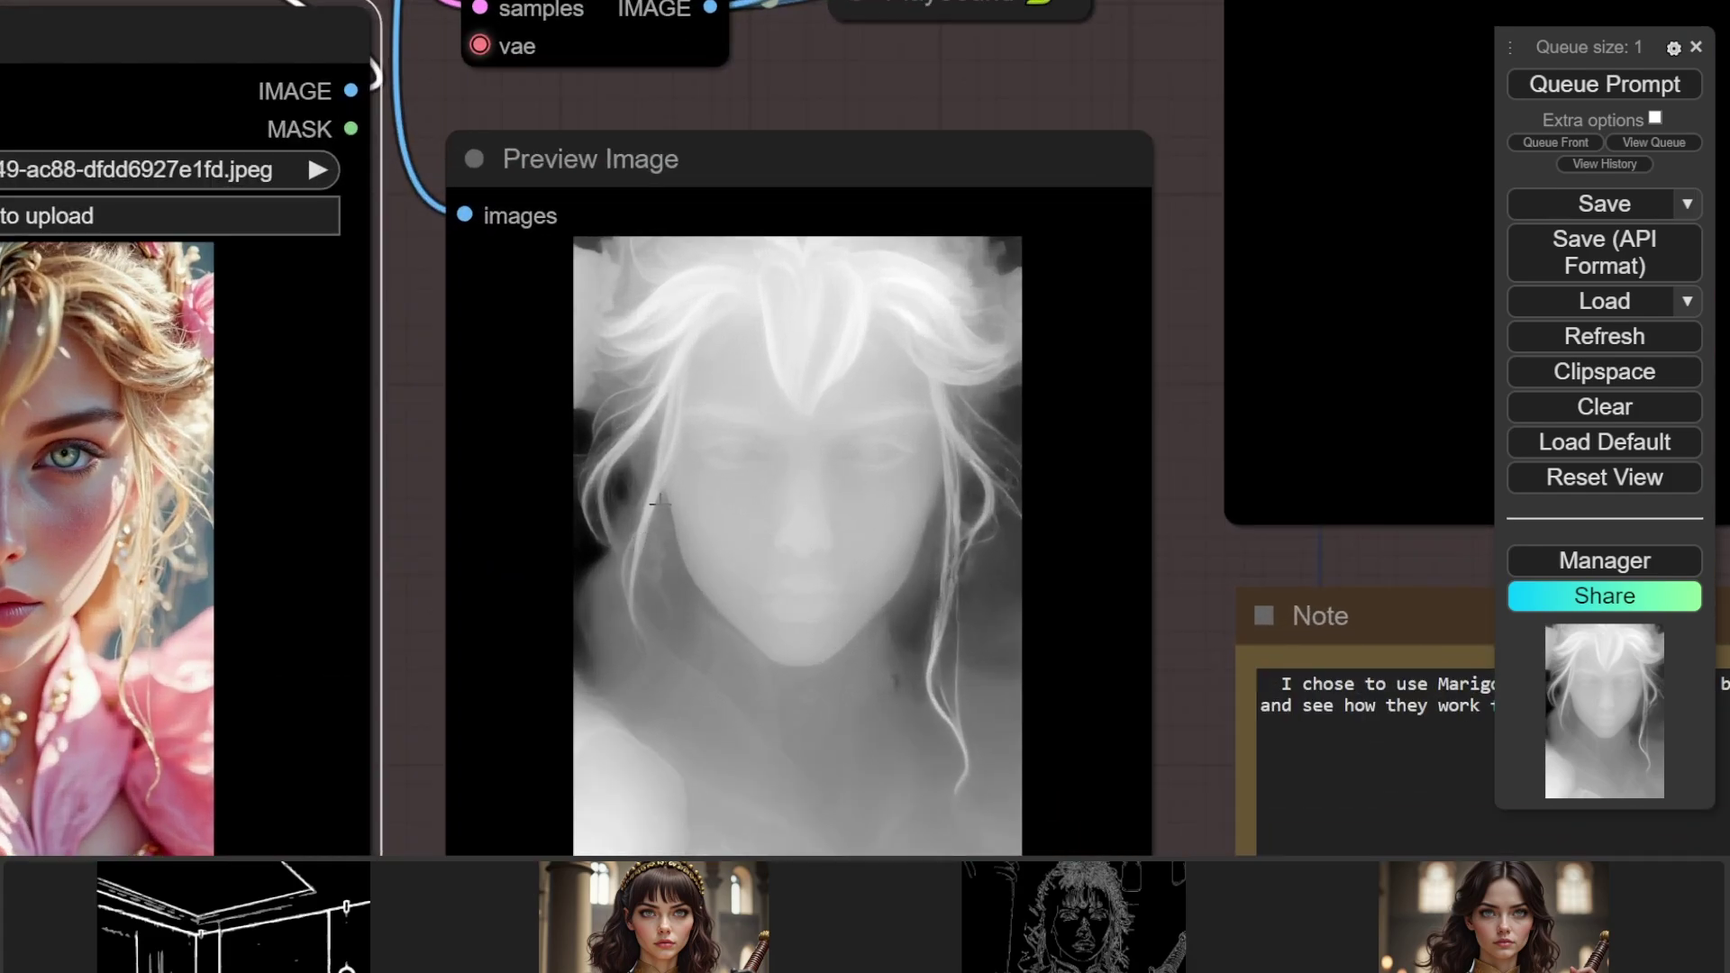
{"action": "scroll", "coordinate": [965, 589], "scroll_direction": "down", "scroll_amount": 5}
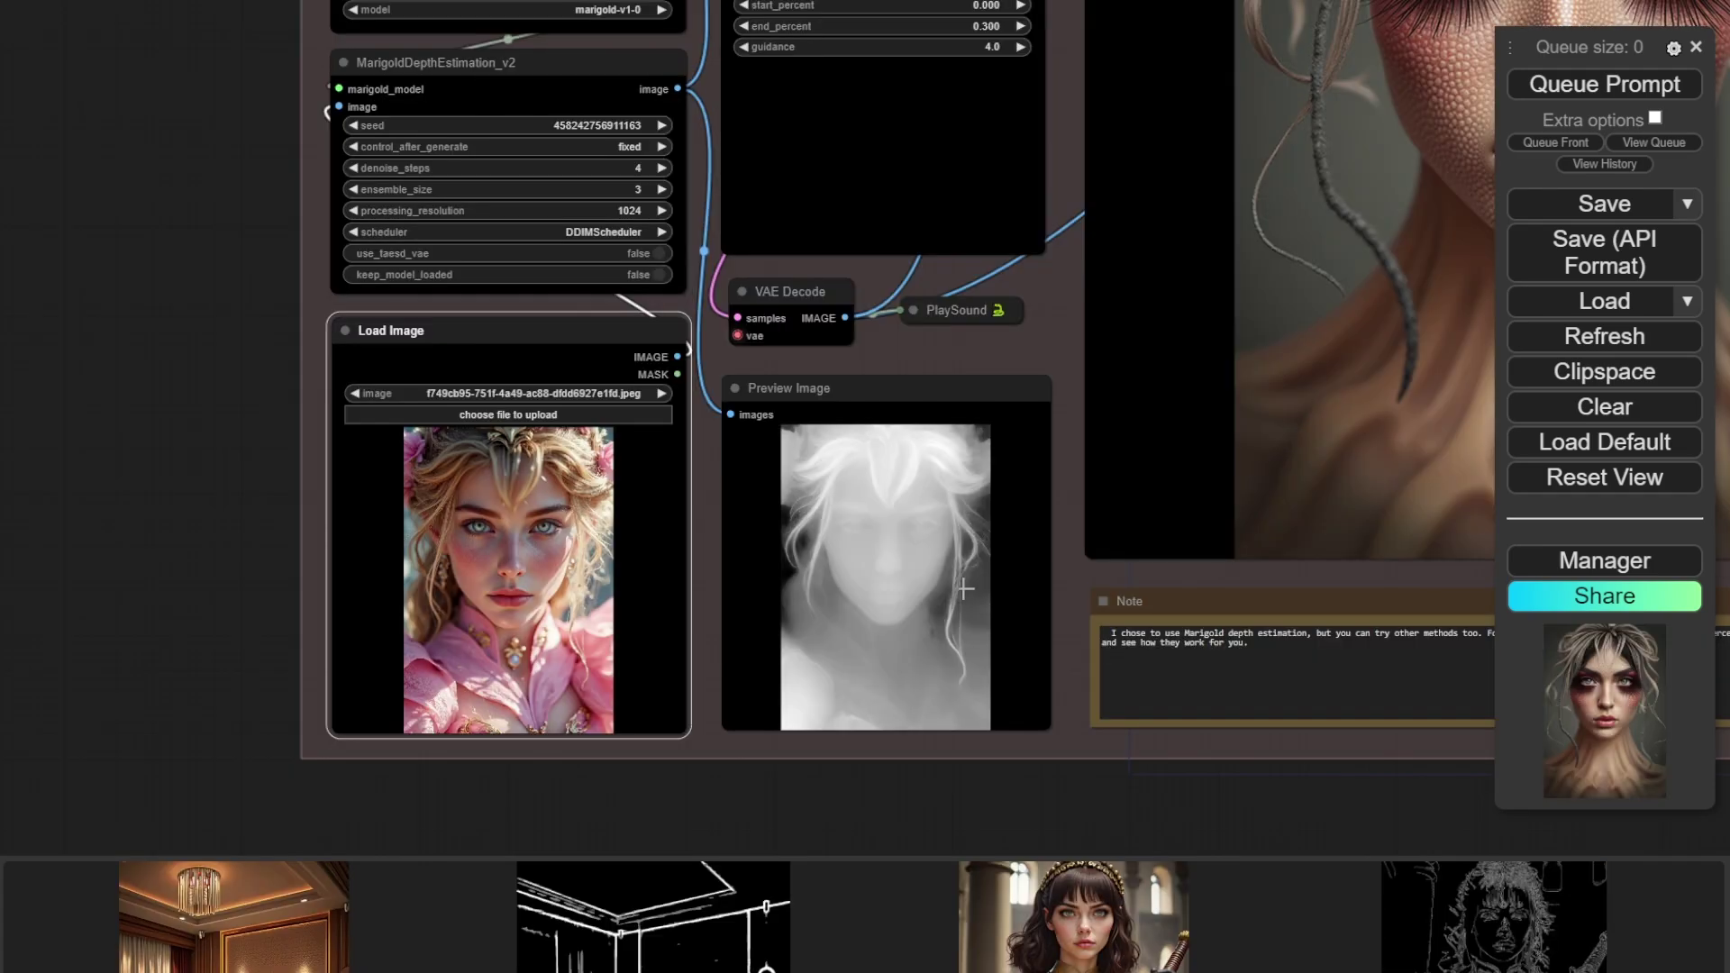
{"action": "scroll", "coordinate": [869, 413], "scroll_direction": "down", "scroll_amount": 3}
{"action": "left_click_drag", "start_coordinate": [1203, 306], "coordinate": [881, 357]}
{"action": "scroll", "coordinate": [992, 378], "scroll_direction": "up", "scroll_amount": 3}
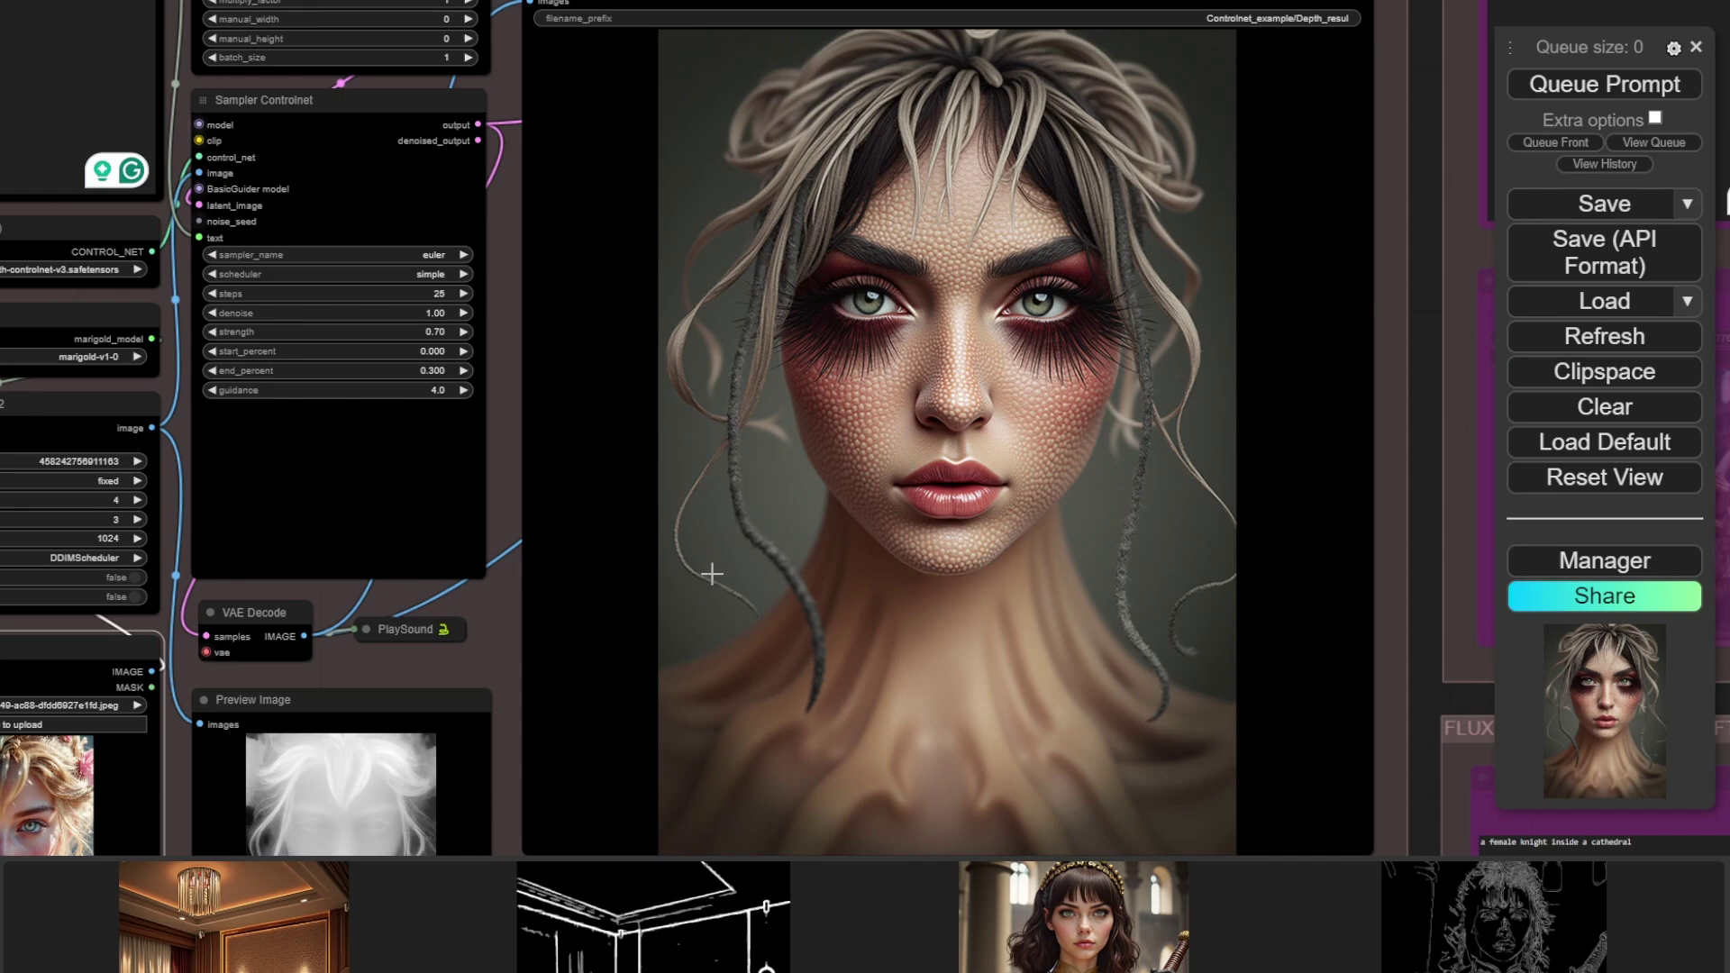
{"action": "scroll", "coordinate": [712, 577], "scroll_direction": "up", "scroll_amount": 10}
{"action": "scroll", "coordinate": [902, 401], "scroll_direction": "up", "scroll_amount": 7}
{"action": "scroll", "coordinate": [869, 475], "scroll_direction": "down", "scroll_amount": 5}
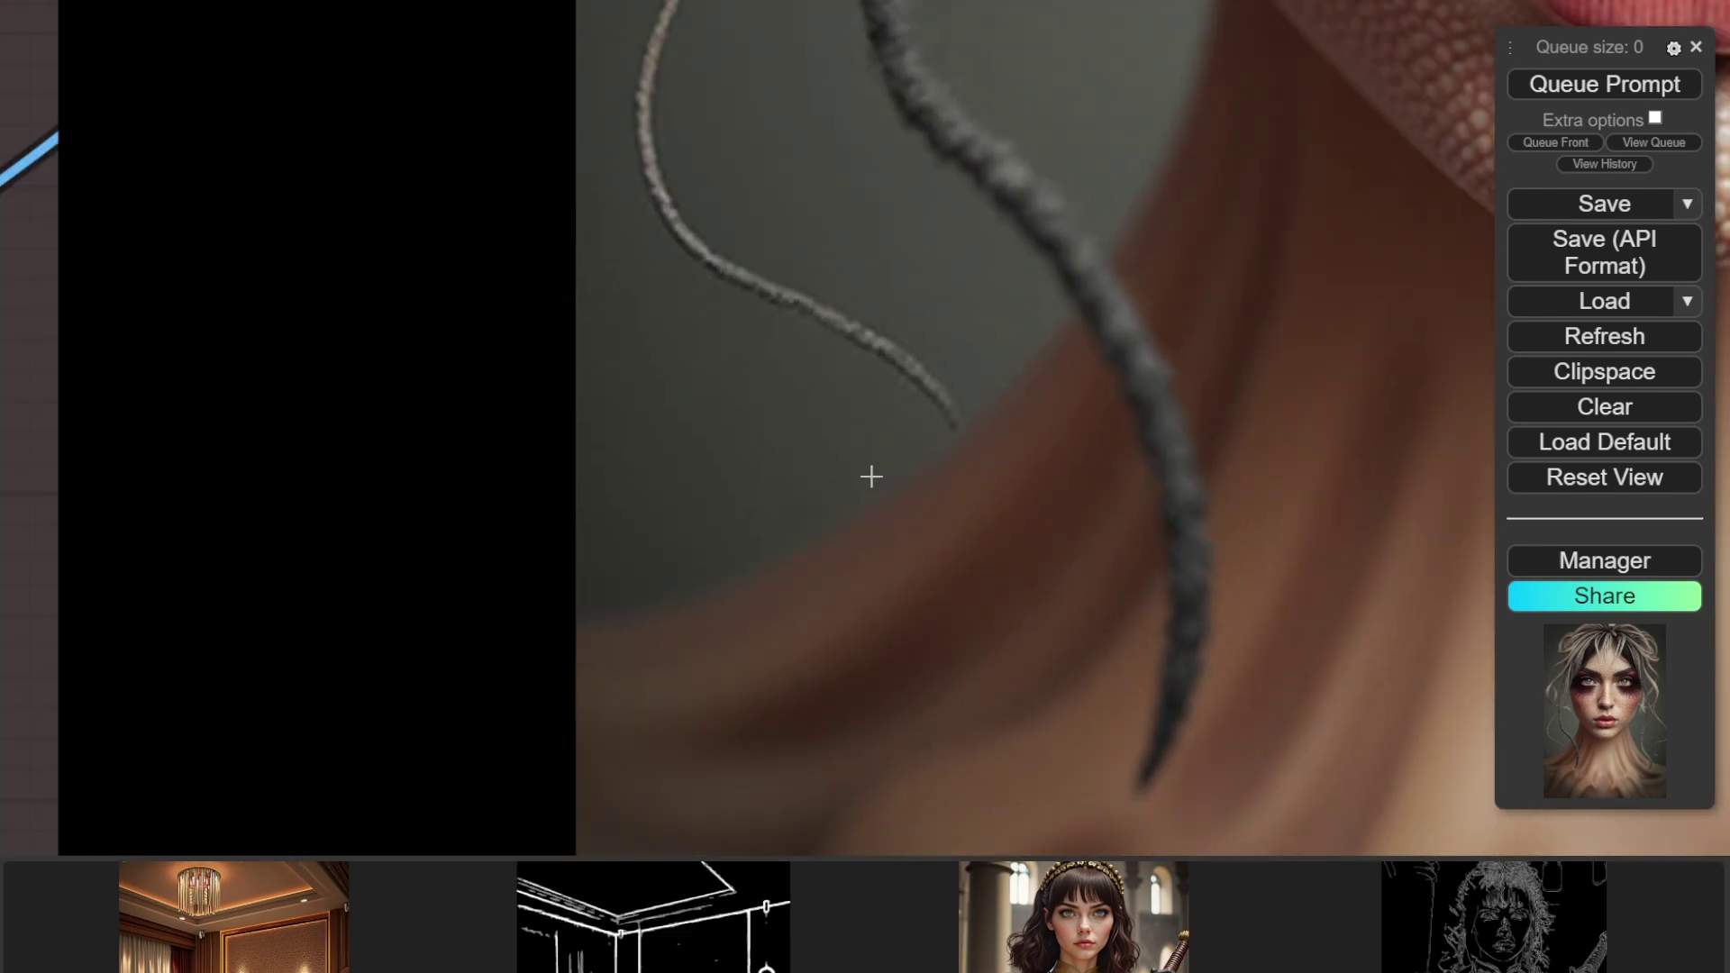
{"action": "scroll", "coordinate": [966, 415], "scroll_direction": "down", "scroll_amount": 8}
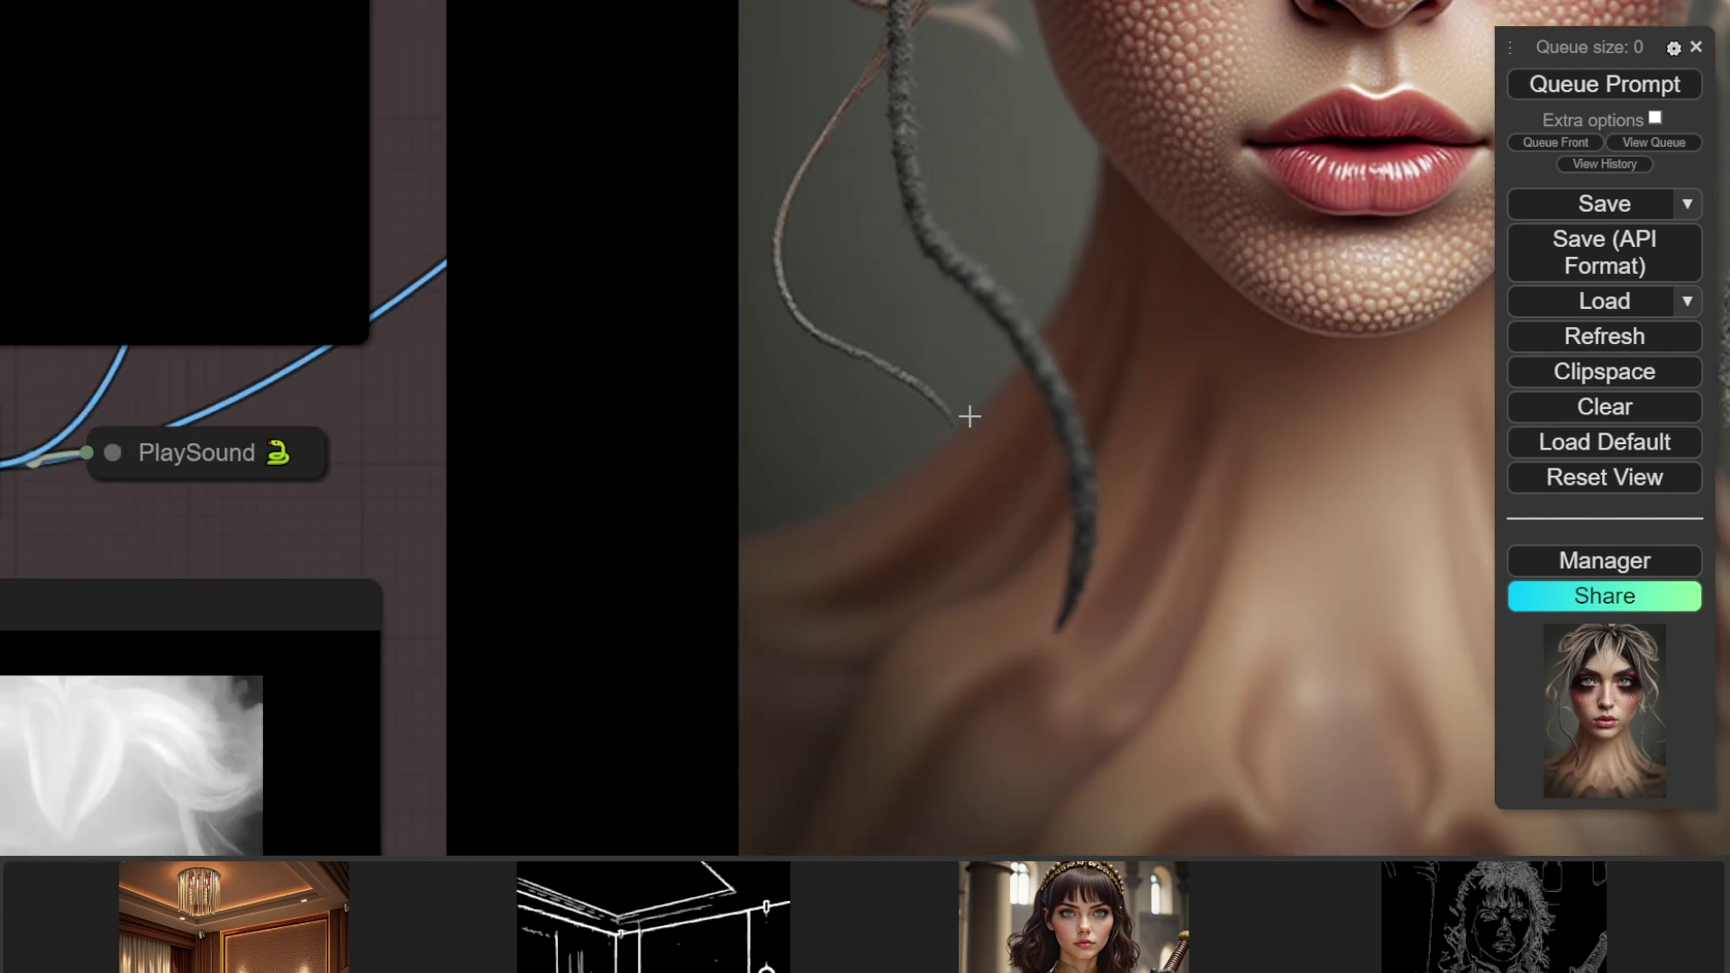
{"action": "scroll", "coordinate": [967, 427], "scroll_direction": "down", "scroll_amount": 2}
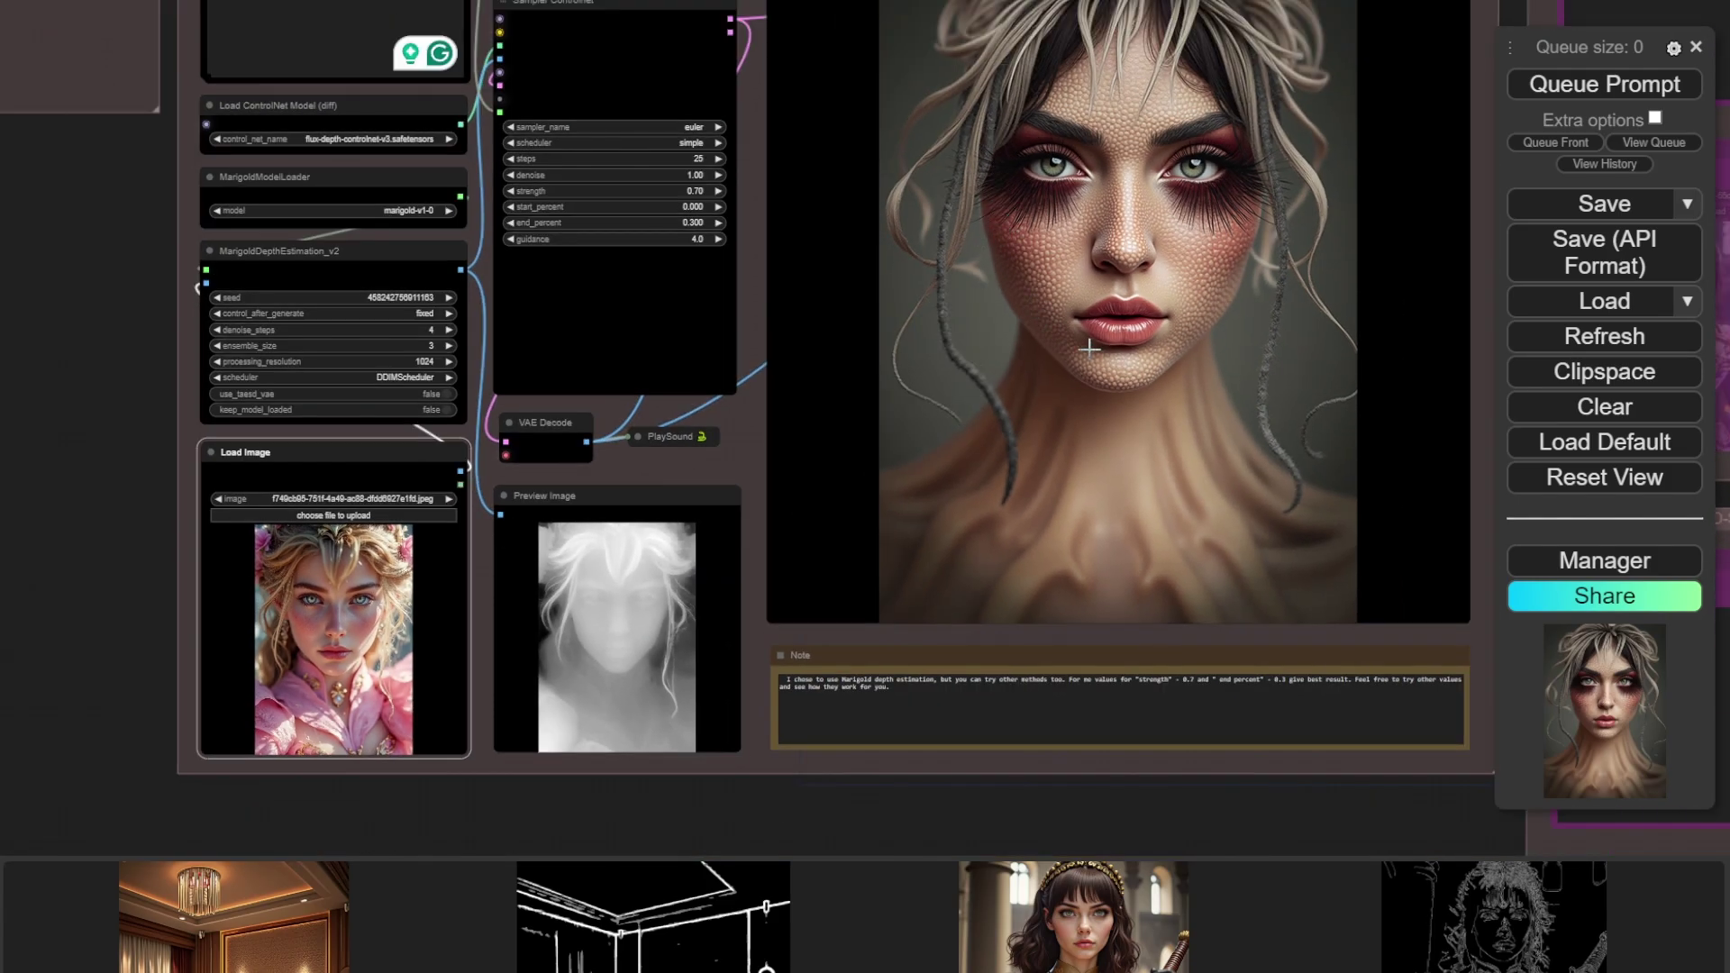
- Set the Marigold depth estimation control_after_generate to randomize
{"action": "scroll", "coordinate": [168, 359], "scroll_direction": "up", "scroll_amount": 7}
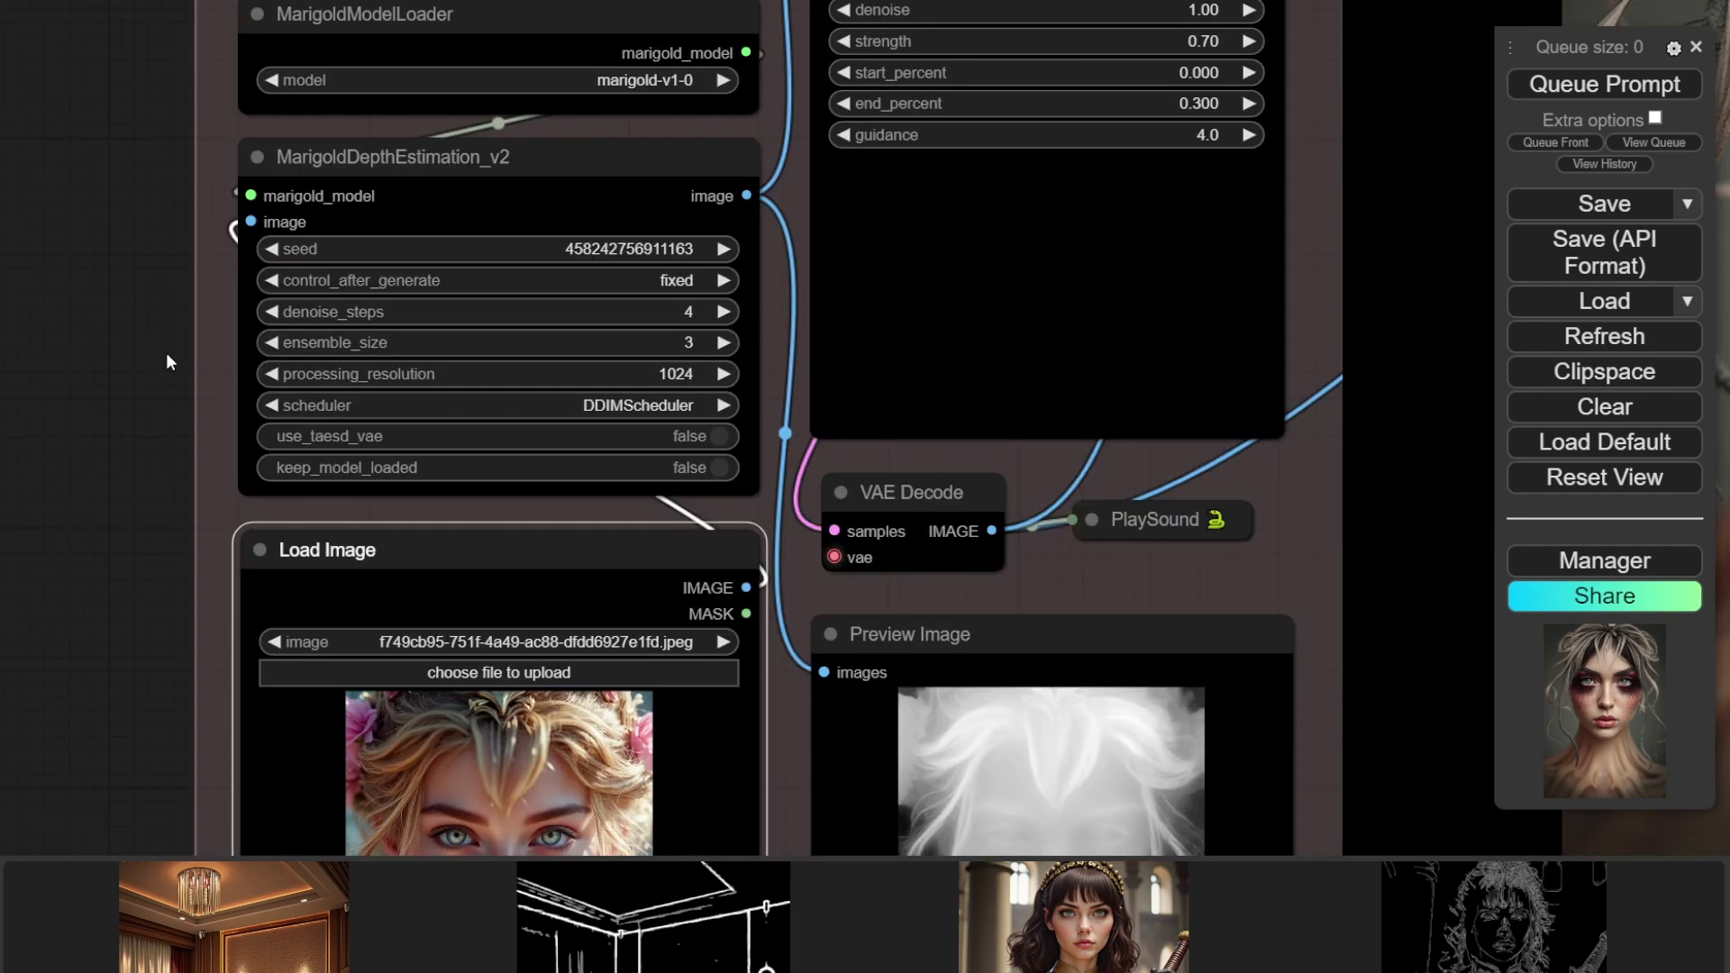
{"action": "left_click", "coordinate": [692, 280]}
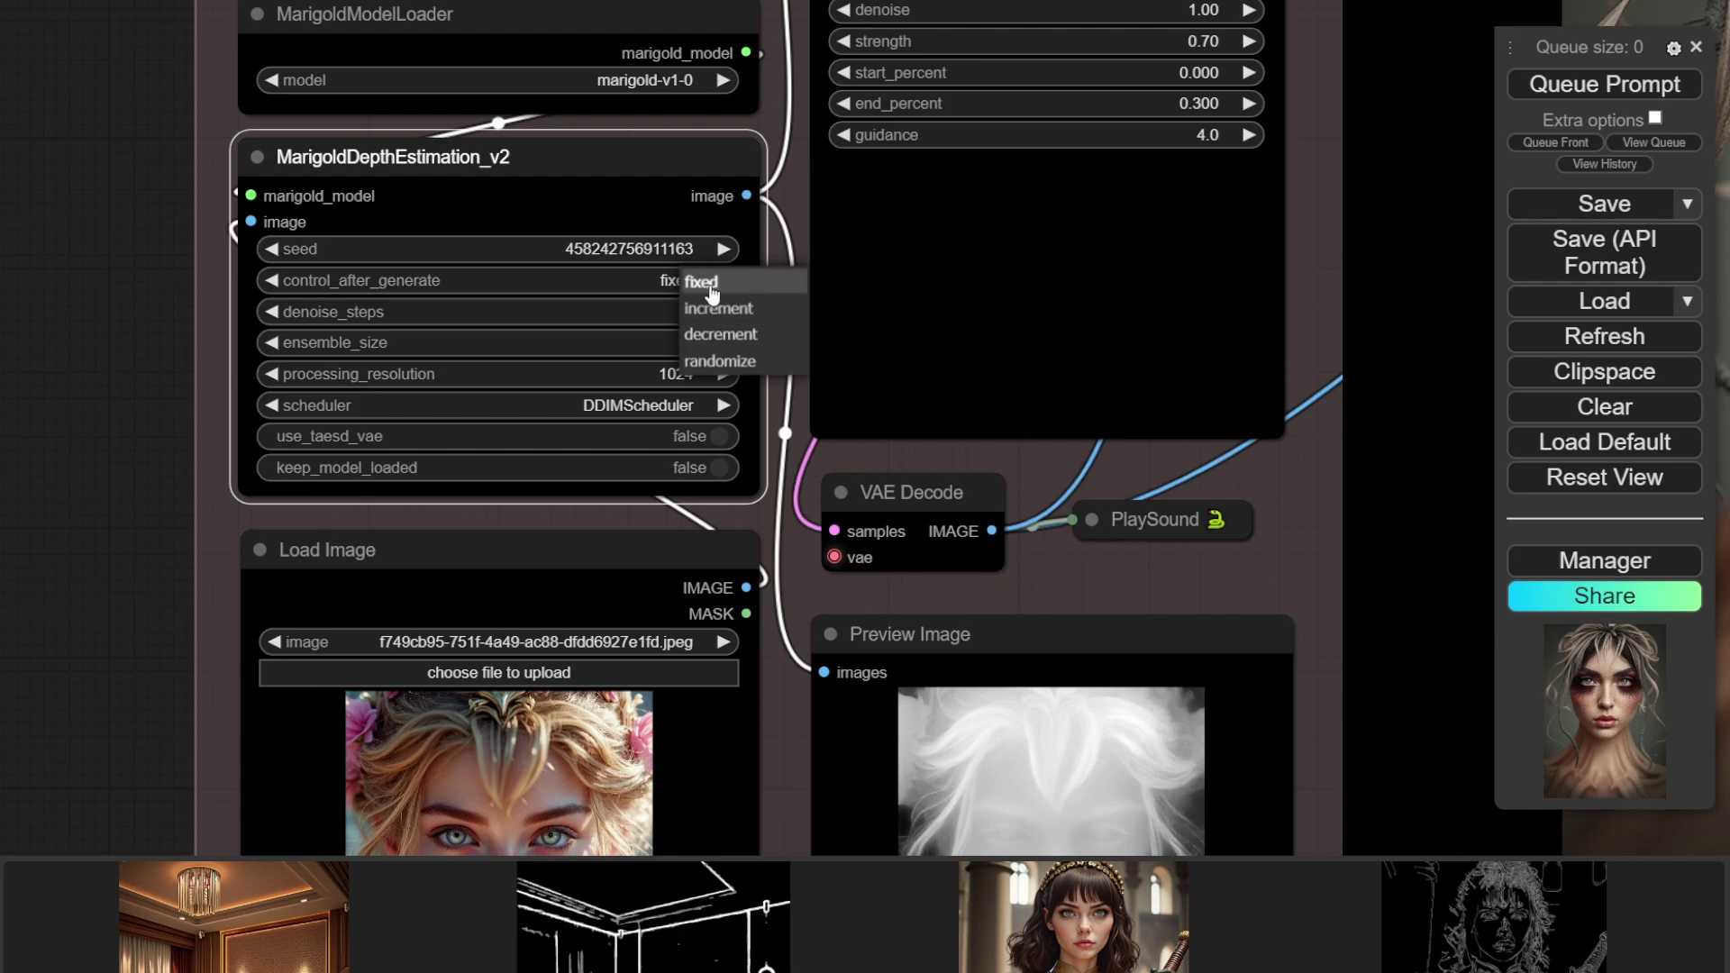
{"action": "left_click", "coordinate": [721, 360]}
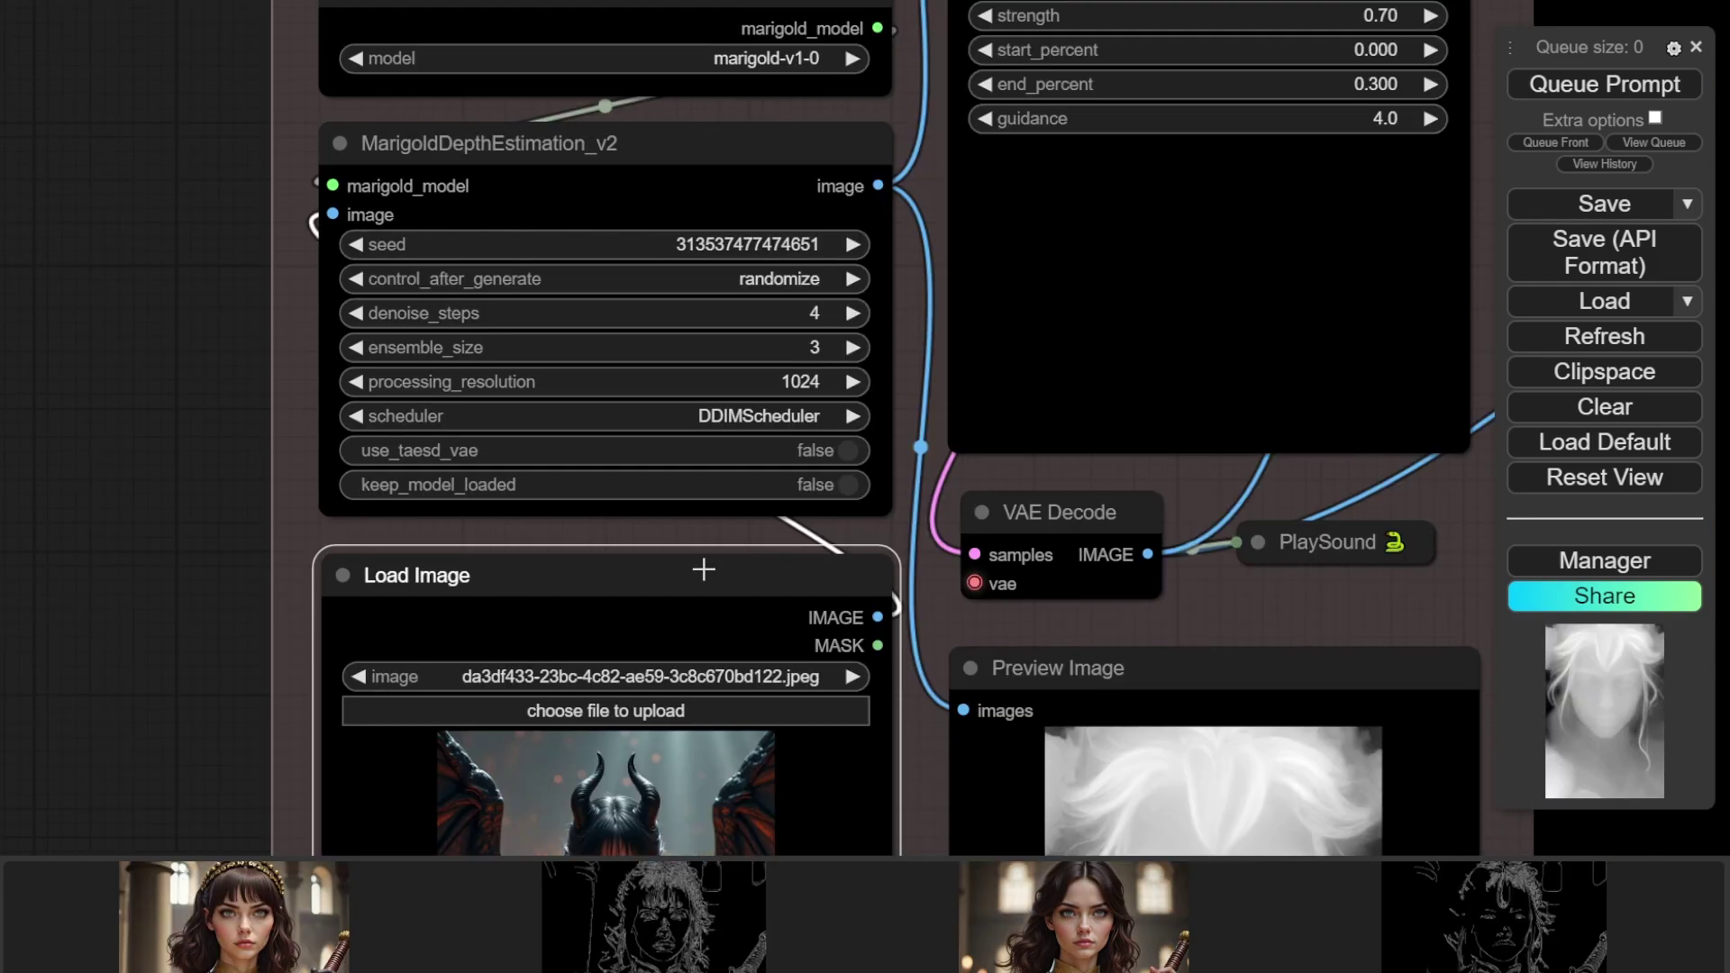
- Survey the Marigold, Load Image and Note nodes in the depth group
{"action": "left_click_drag", "start_coordinate": [704, 570], "coordinate": [722, 760]}
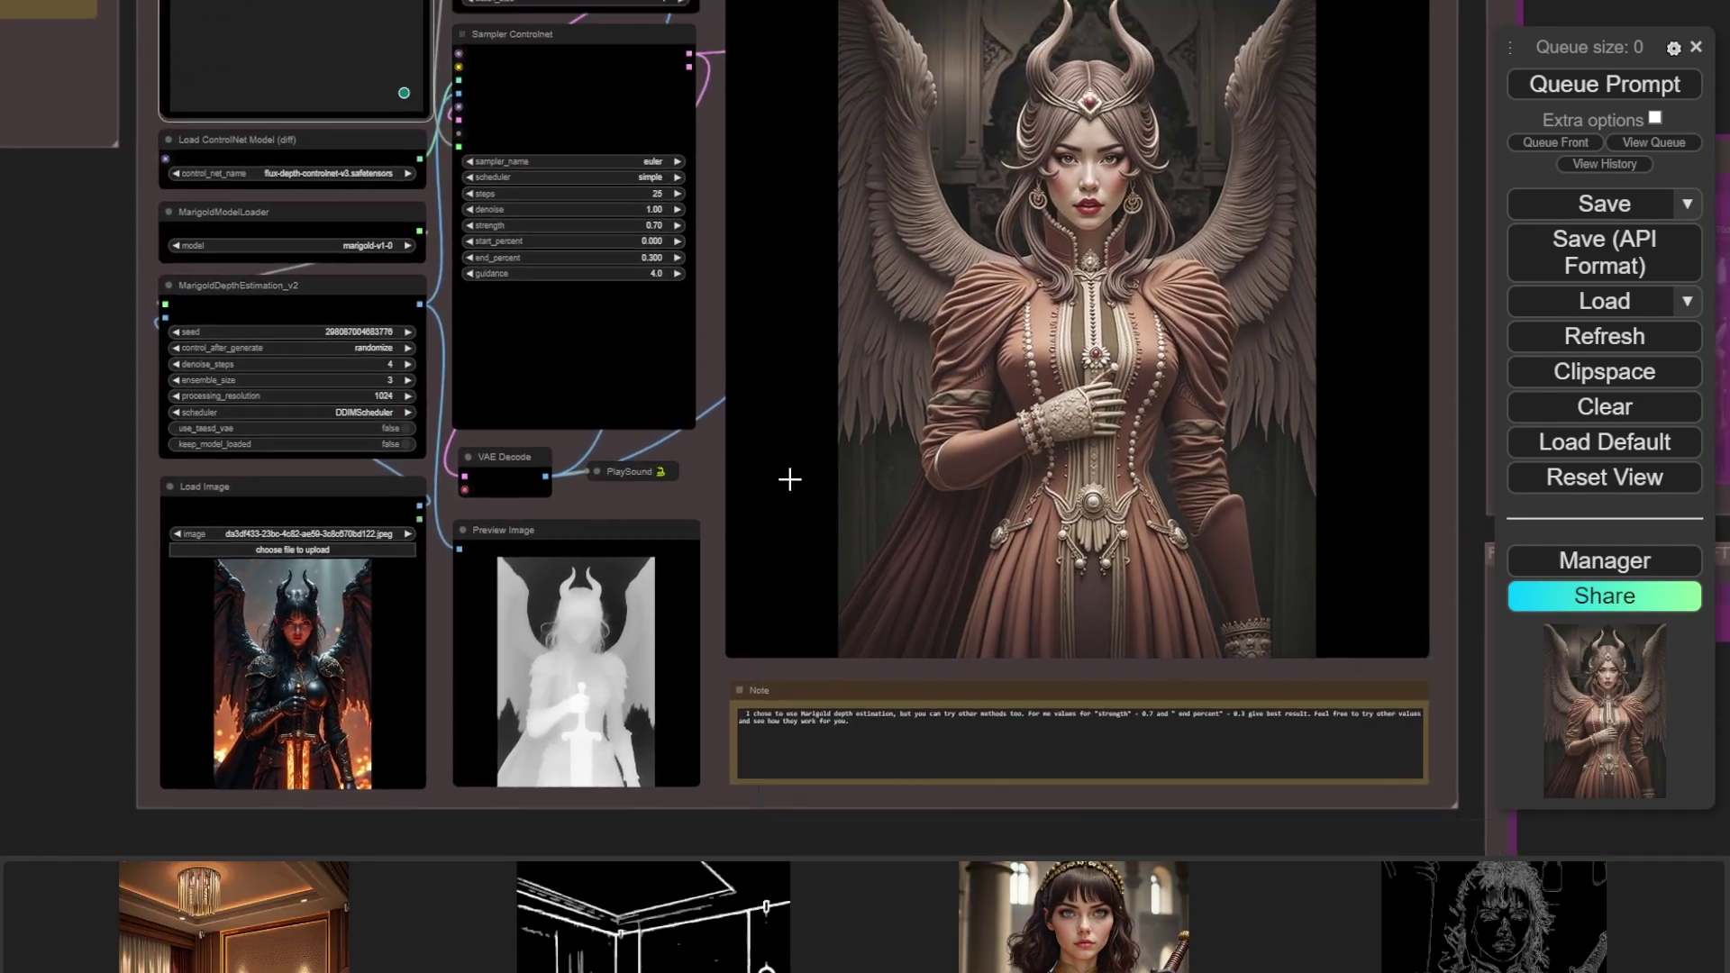
{"action": "scroll", "coordinate": [1127, 188], "scroll_direction": "up", "scroll_amount": 4}
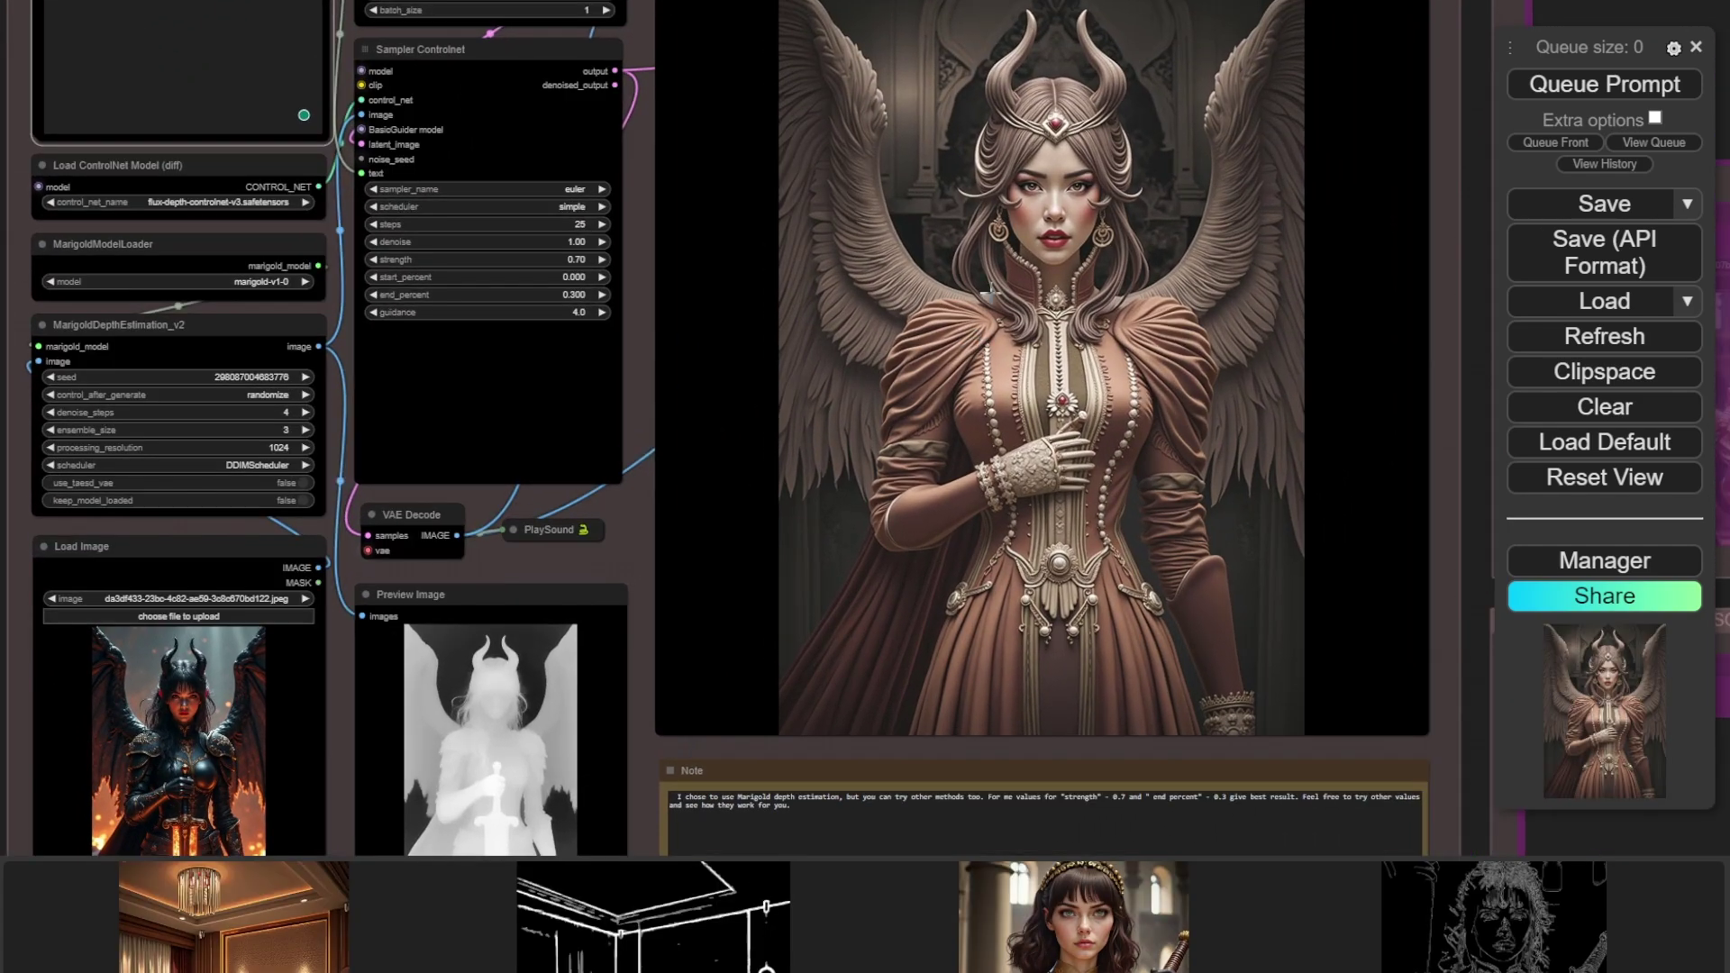
{"action": "scroll", "coordinate": [1127, 188], "scroll_direction": "up", "scroll_amount": 7}
{"action": "scroll", "coordinate": [1133, 235], "scroll_direction": "down", "scroll_amount": 5}
{"action": "scroll", "coordinate": [1133, 235], "scroll_direction": "down", "scroll_amount": 7}
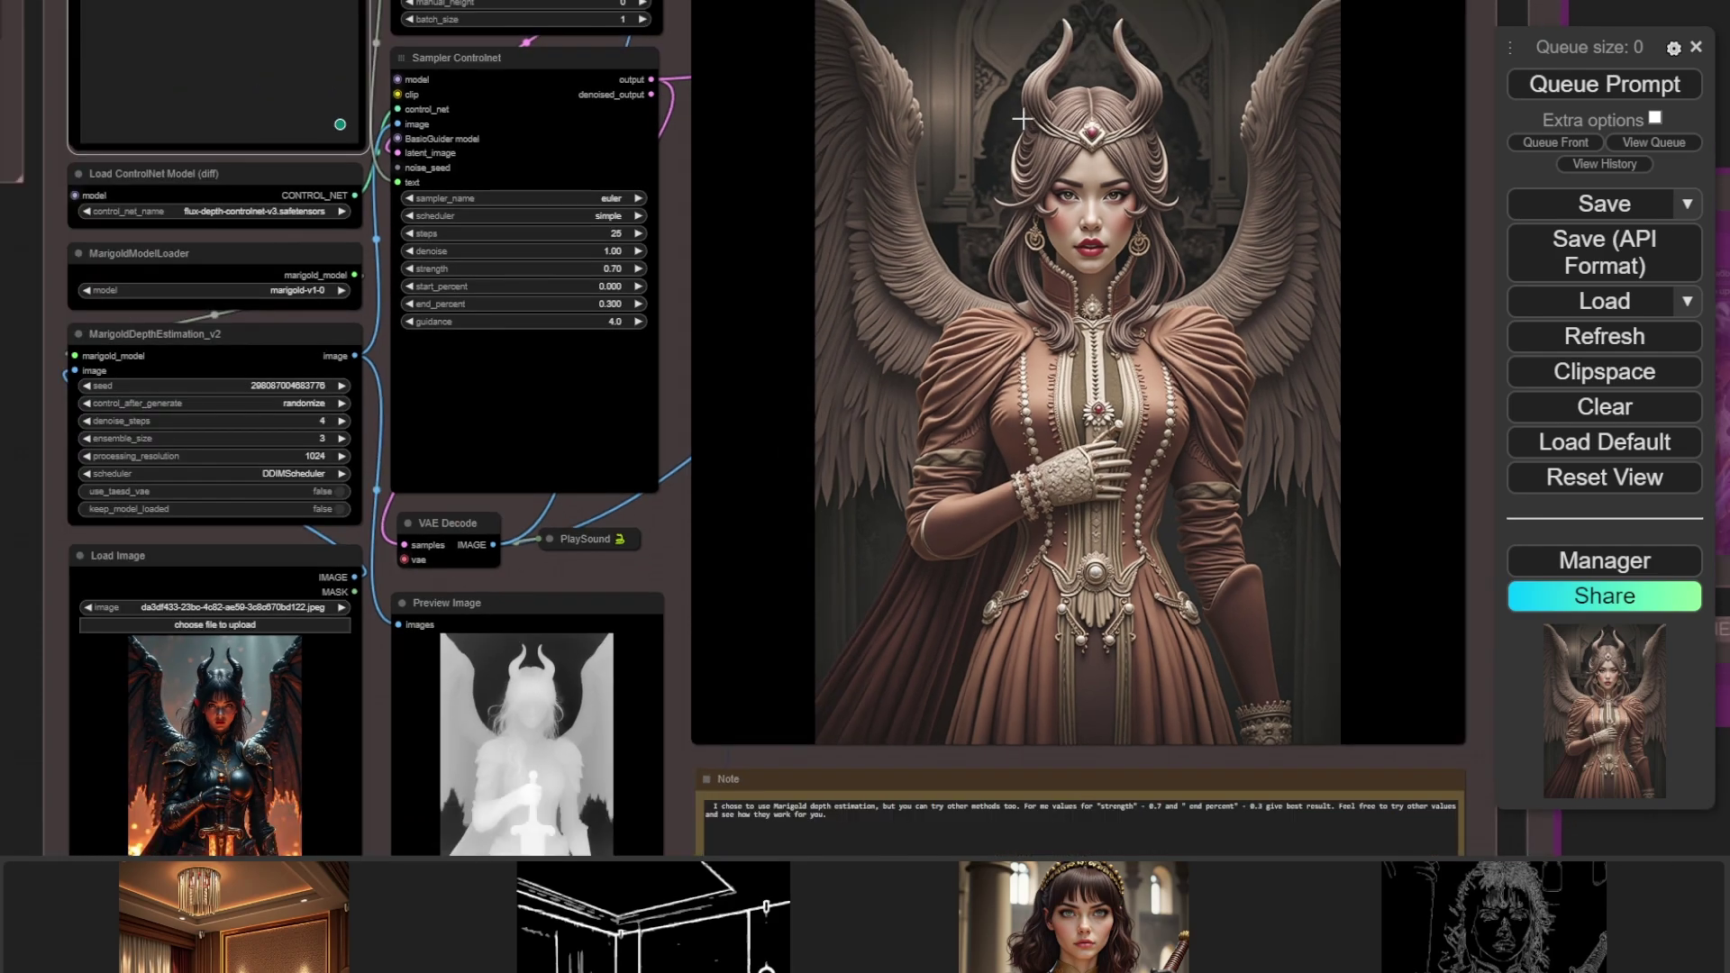
{"action": "scroll", "coordinate": [956, 262], "scroll_direction": "up", "scroll_amount": 2}
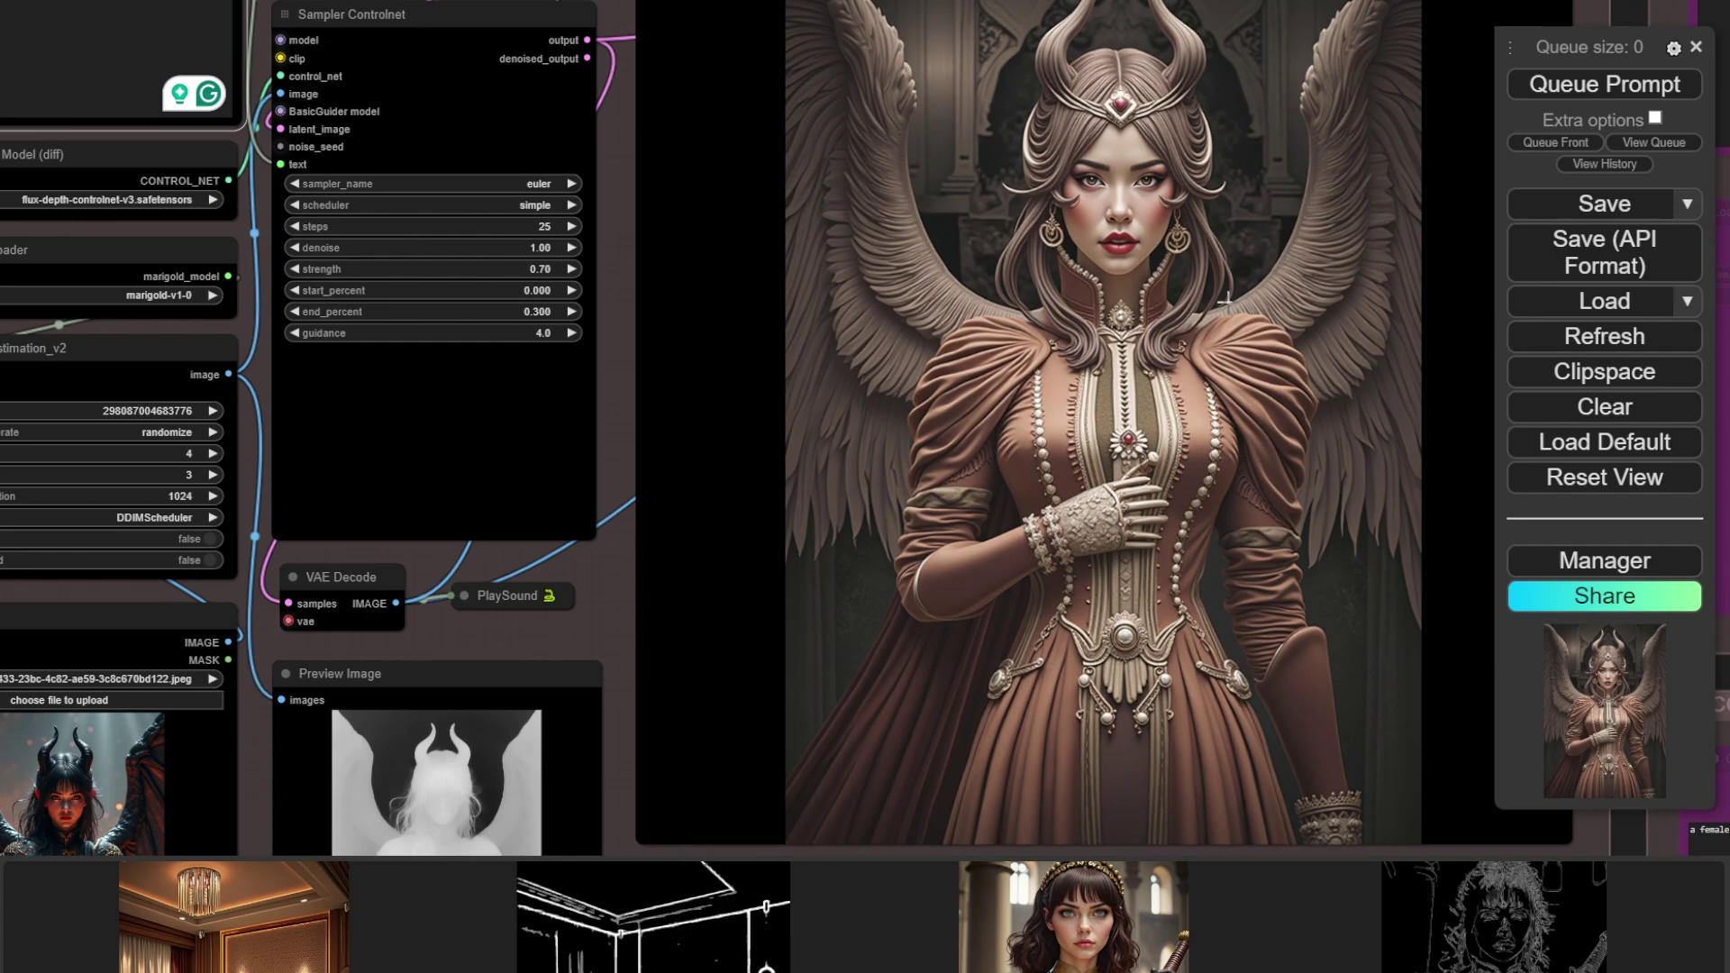
{"action": "left_click_drag", "start_coordinate": [785, 595], "coordinate": [954, 375]}
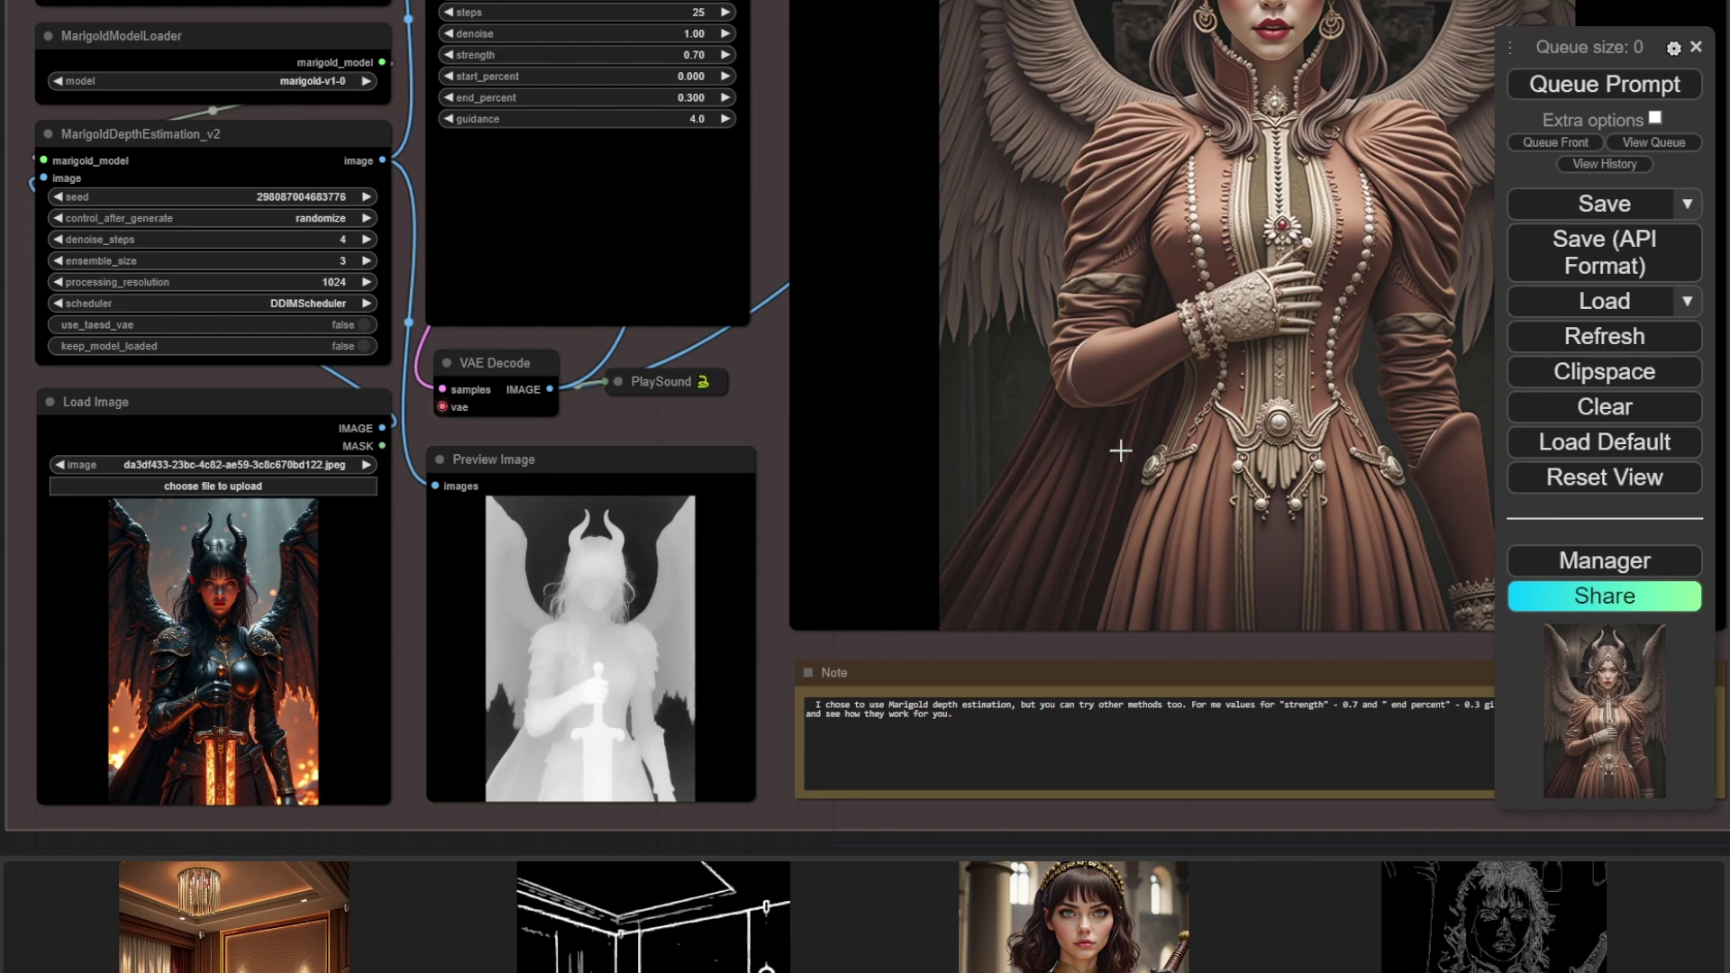
{"action": "left_click_drag", "start_coordinate": [1189, 55], "coordinate": [1205, 224]}
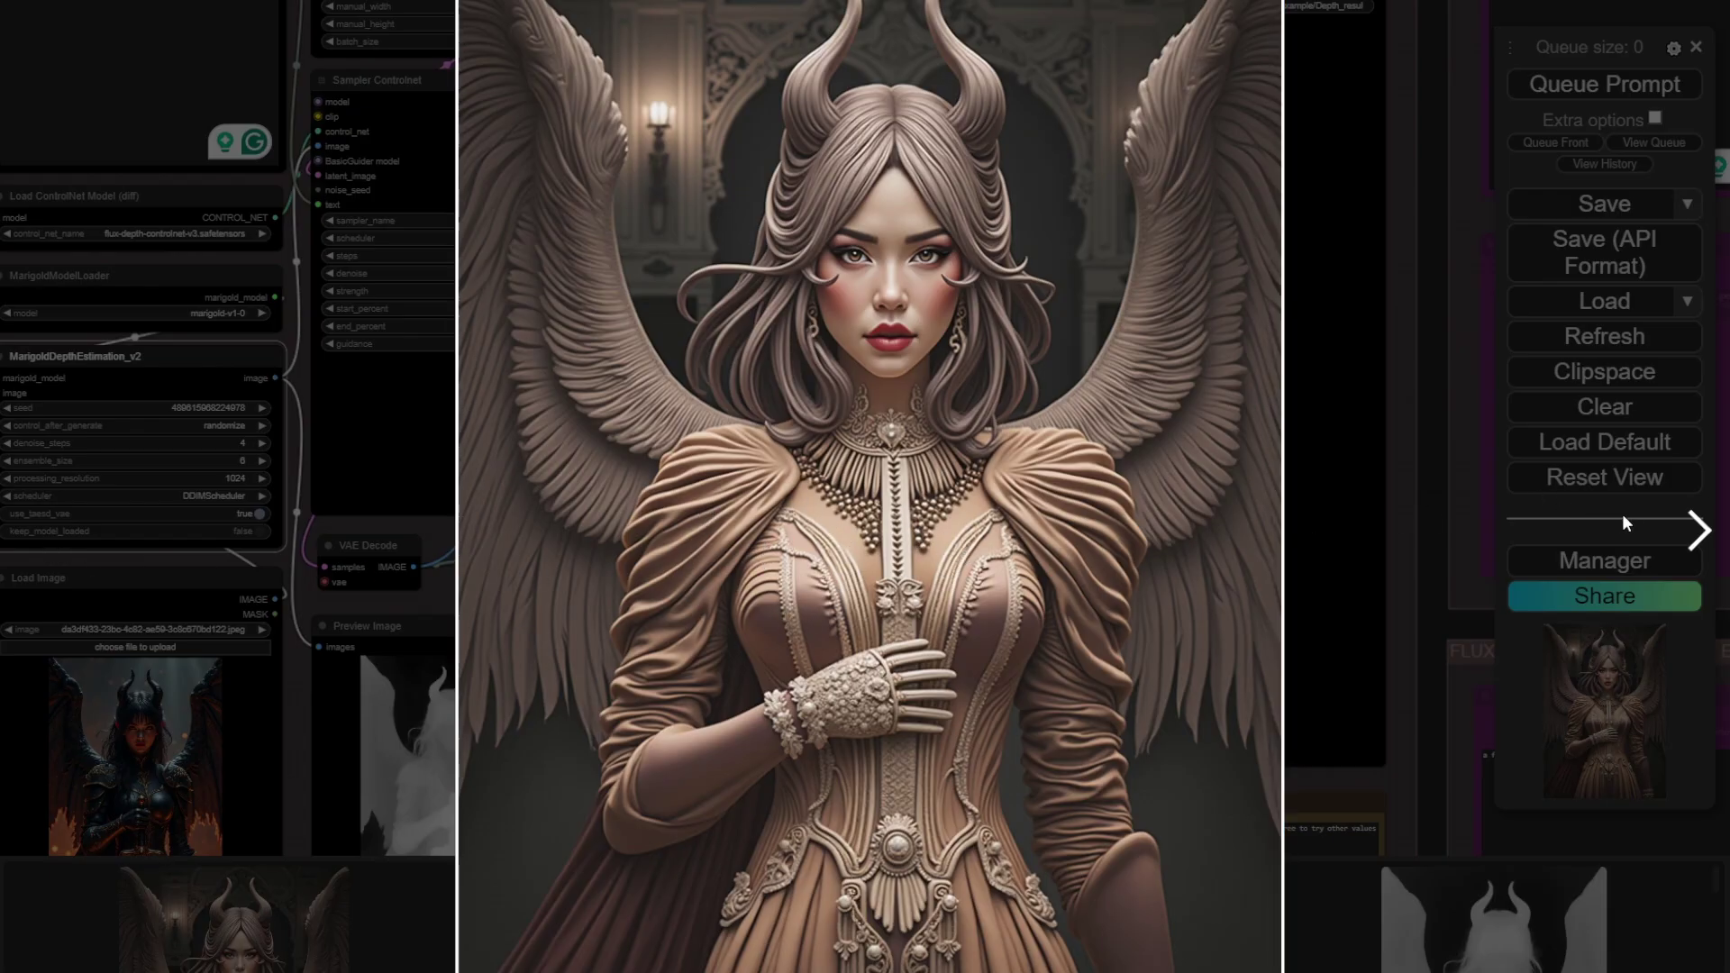
- Browse the new angel images and depth map in the enlarged view, then close it
{"action": "left_click", "coordinate": [1698, 530]}
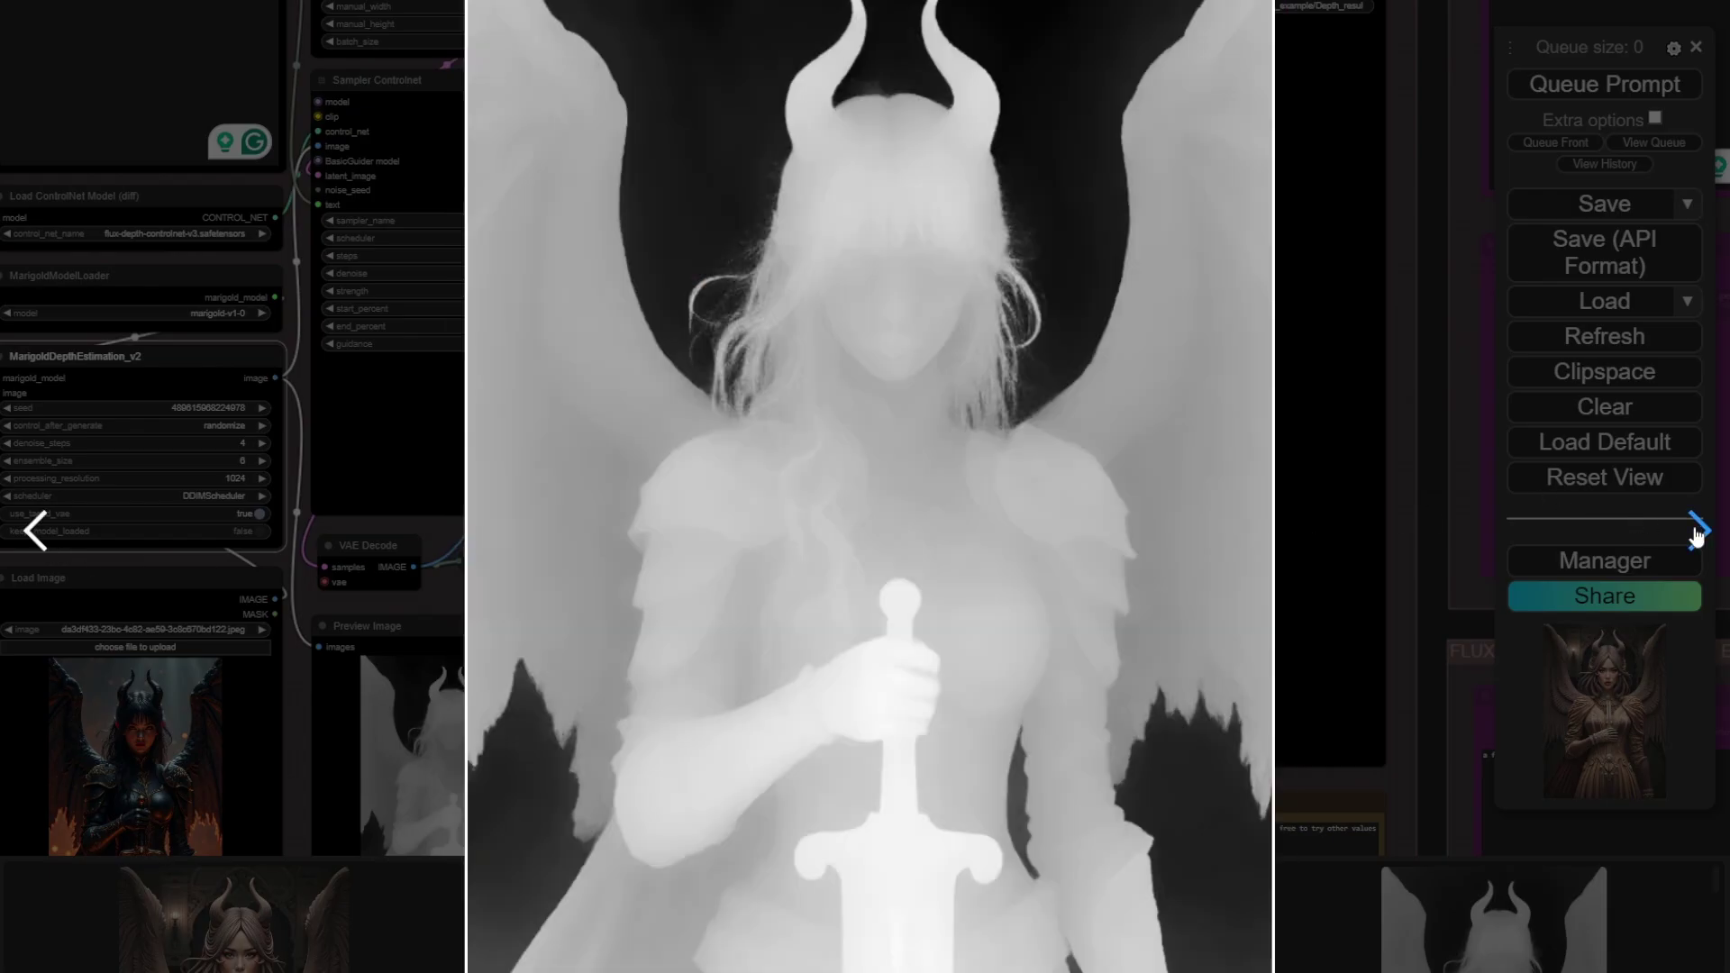
{"action": "left_click", "coordinate": [1698, 530]}
{"action": "left_click", "coordinate": [36, 541]}
{"action": "left_click", "coordinate": [36, 541]}
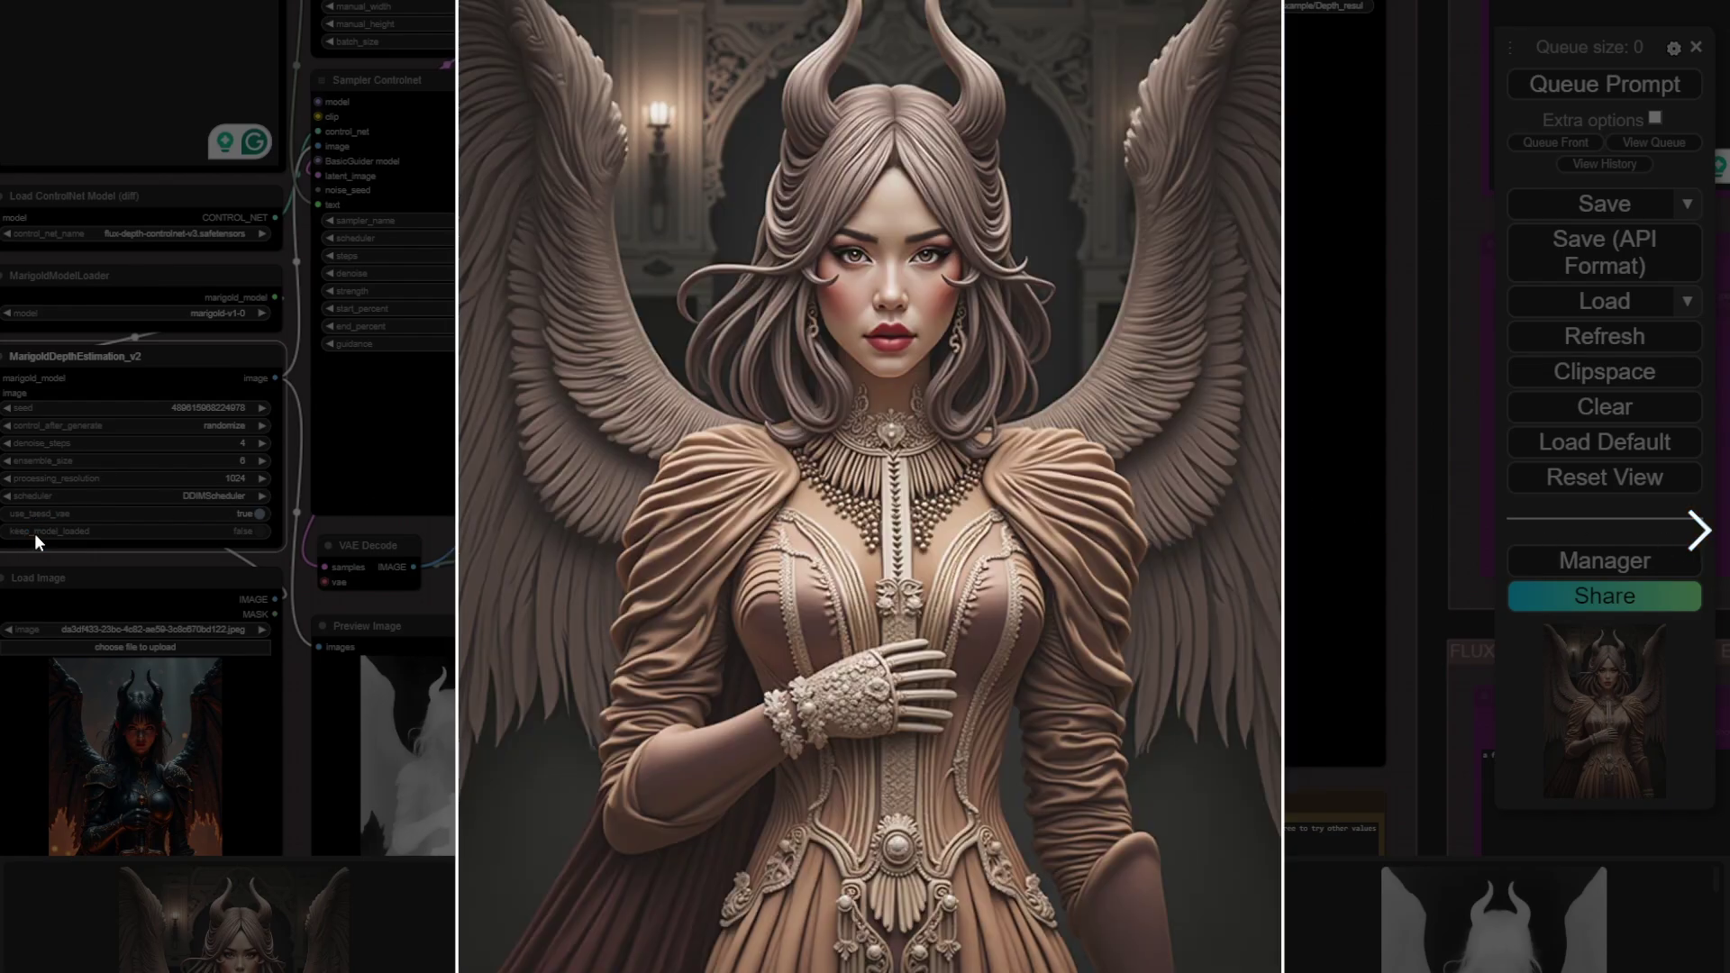
{"action": "left_click", "coordinate": [1298, 631]}
{"action": "scroll", "coordinate": [1045, 640], "scroll_direction": "down", "scroll_amount": 3}
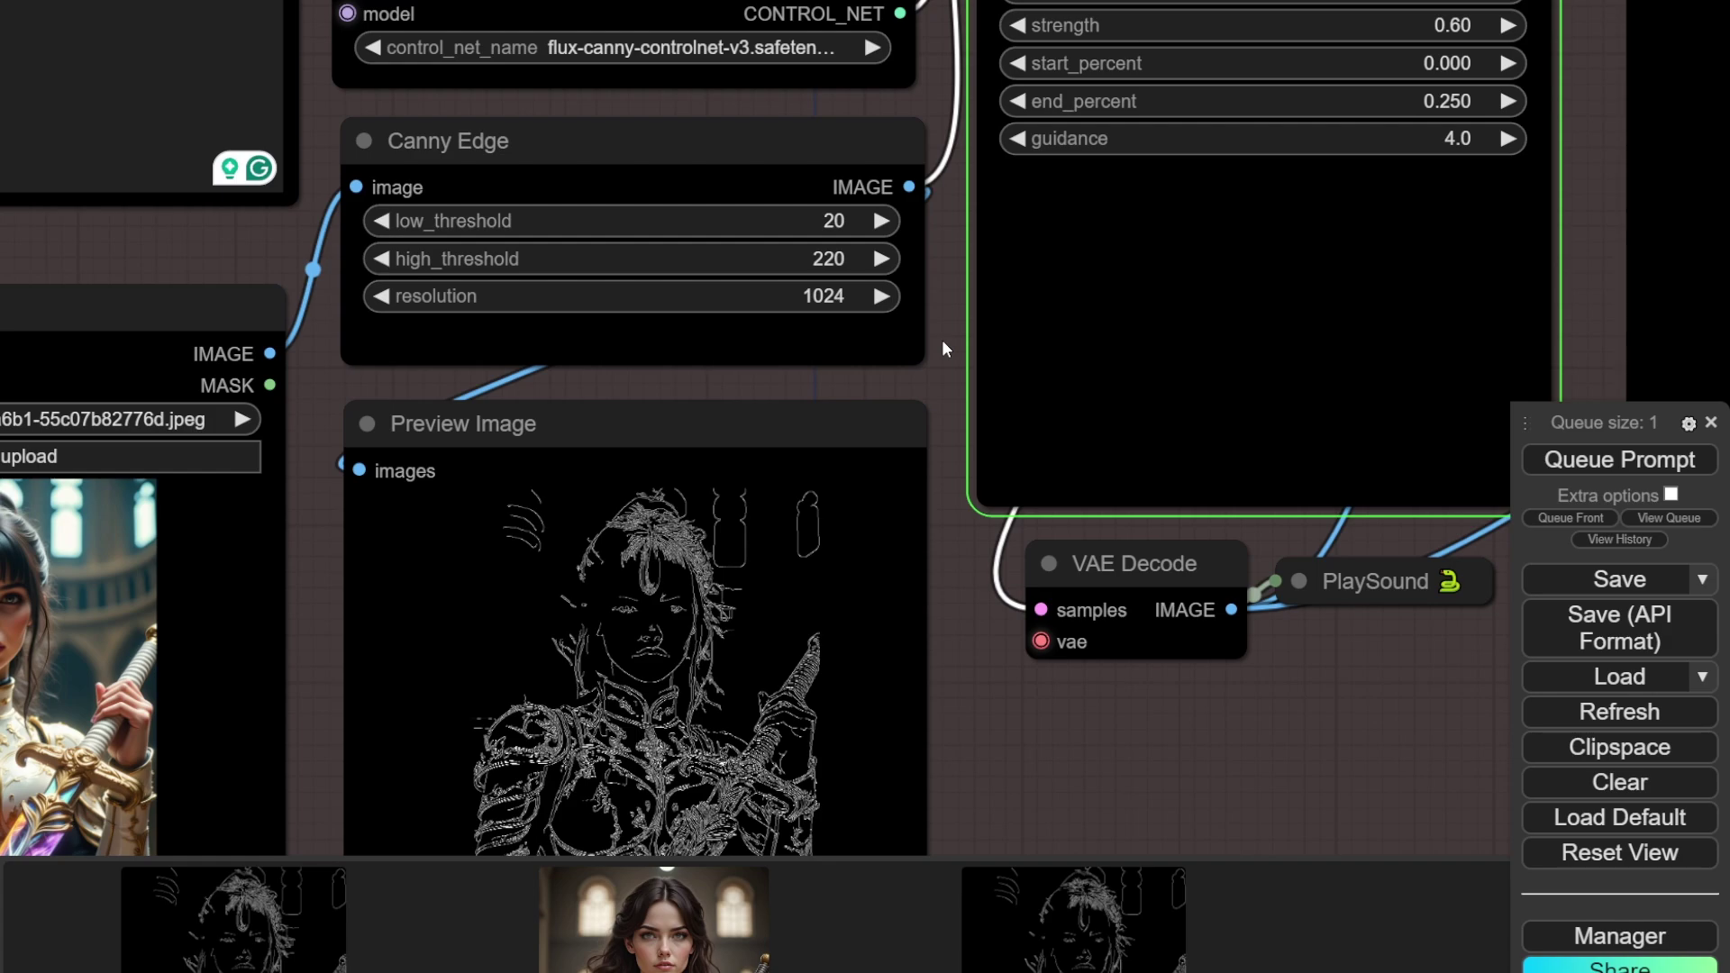
- Set the Canny Edge high threshold to 100 and enlarge the resulting edge-map preview
{"action": "left_click", "coordinate": [798, 258]}
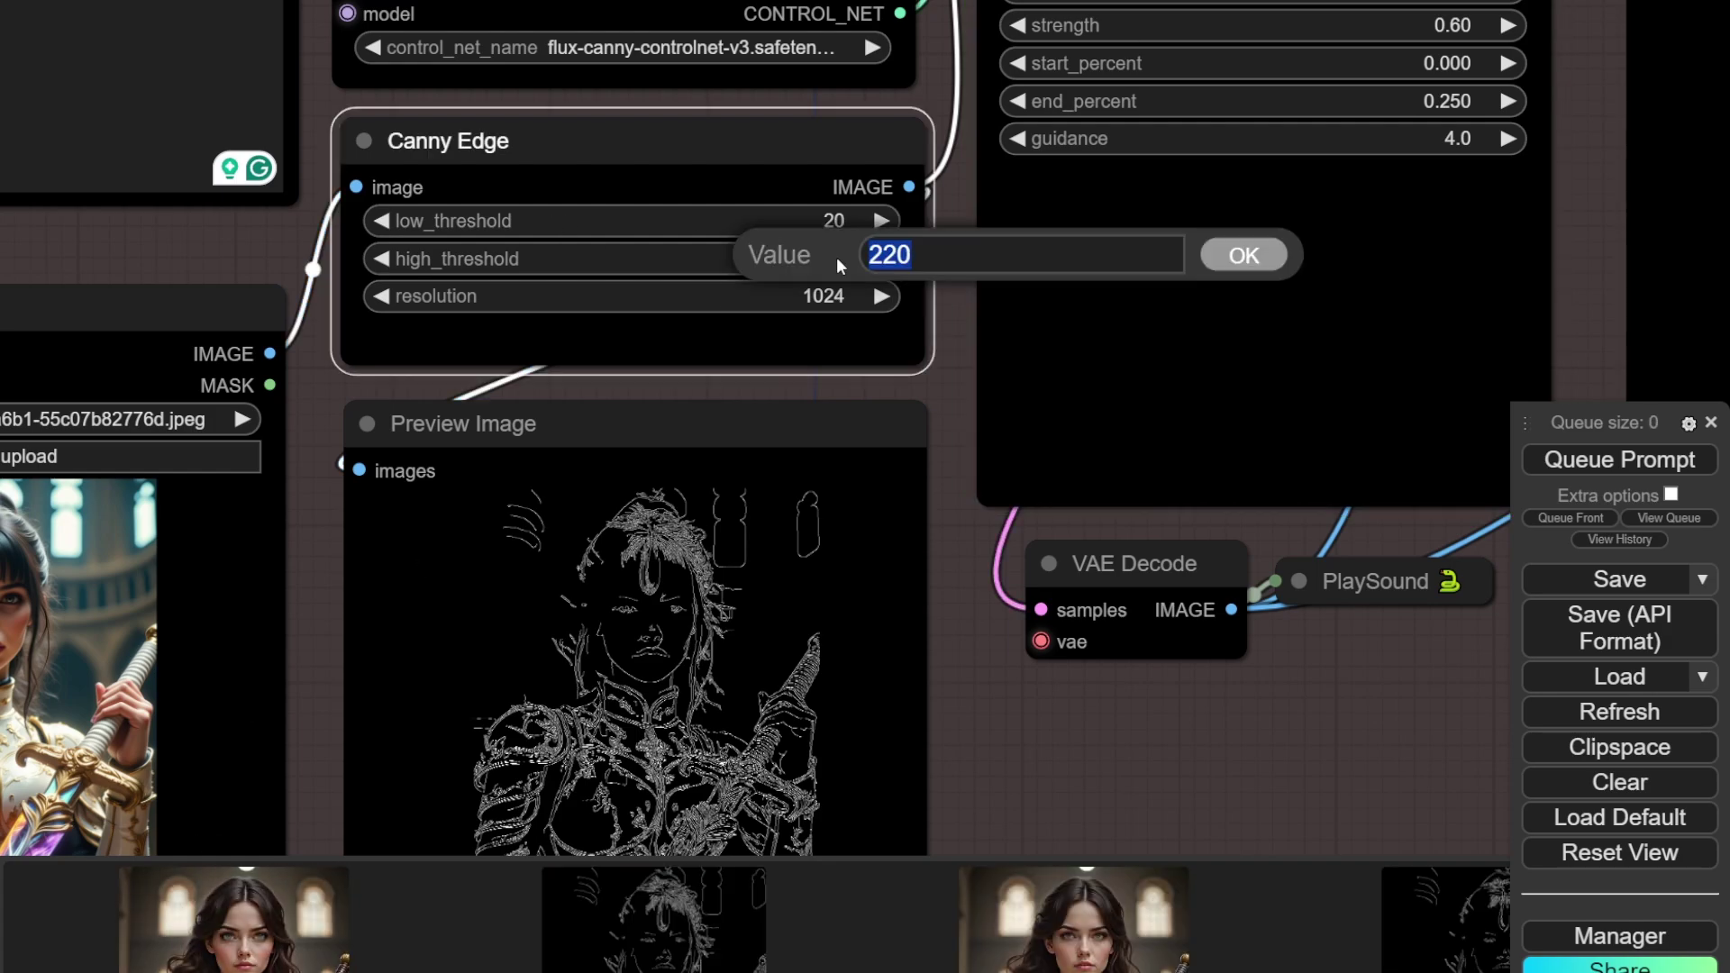
{"action": "type", "text": "100"}
{"action": "key", "text": "Return"}
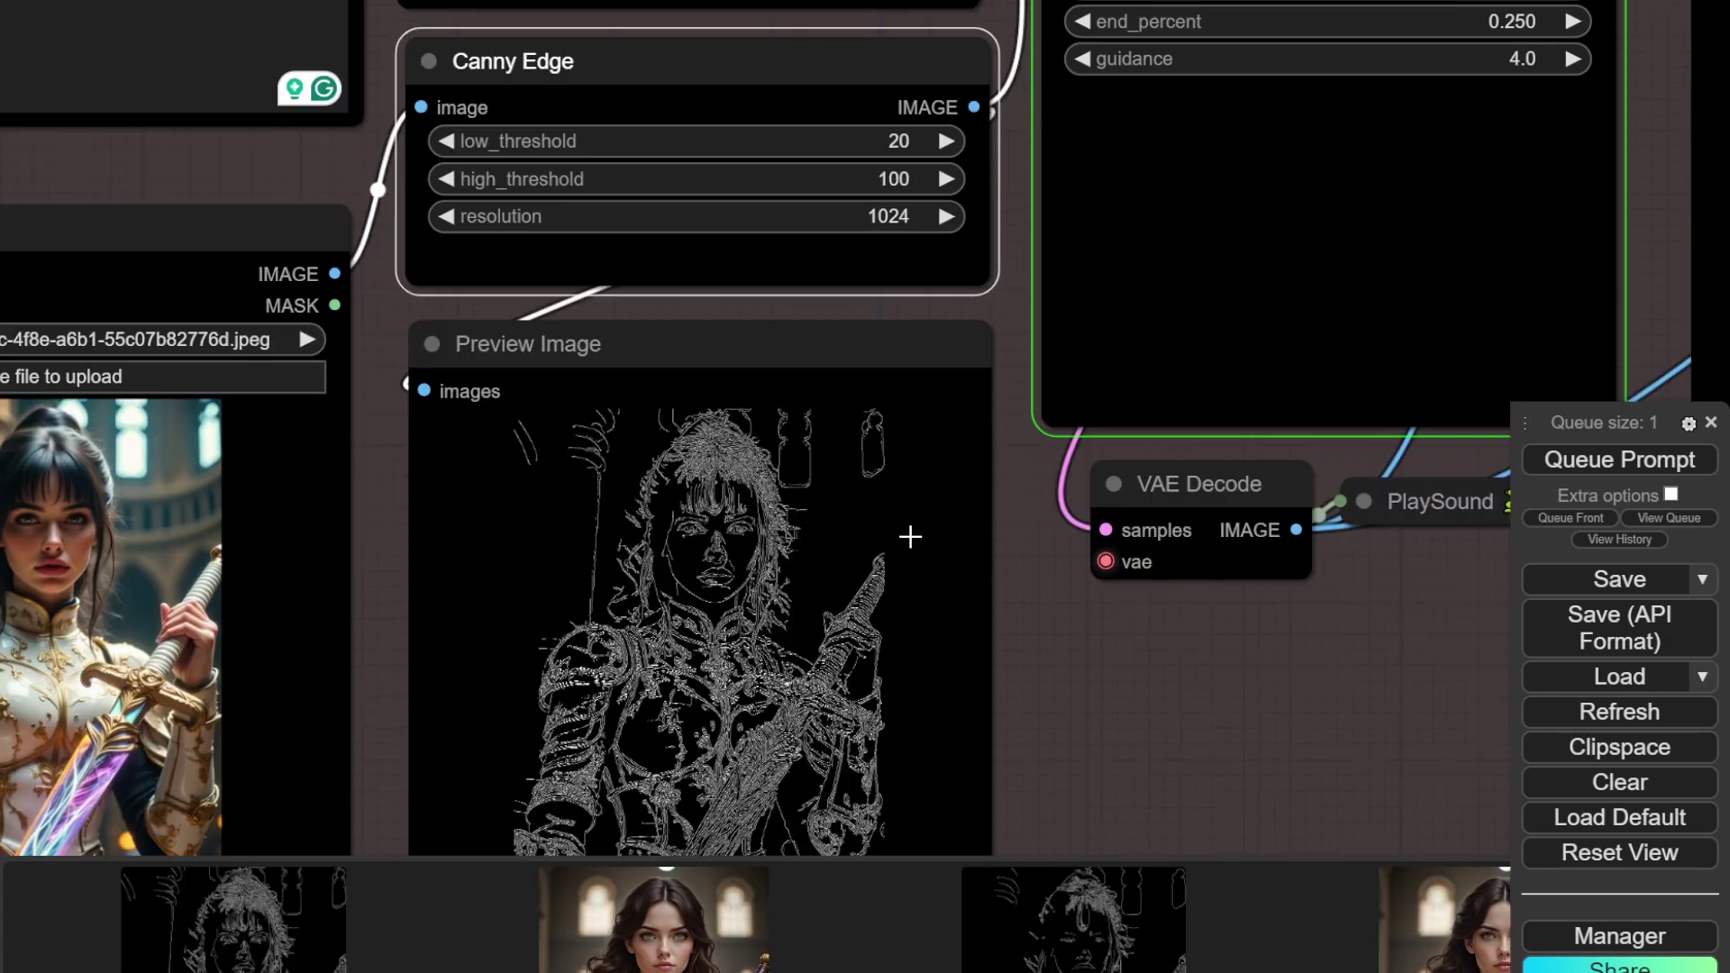
{"action": "left_click", "coordinate": [910, 537]}
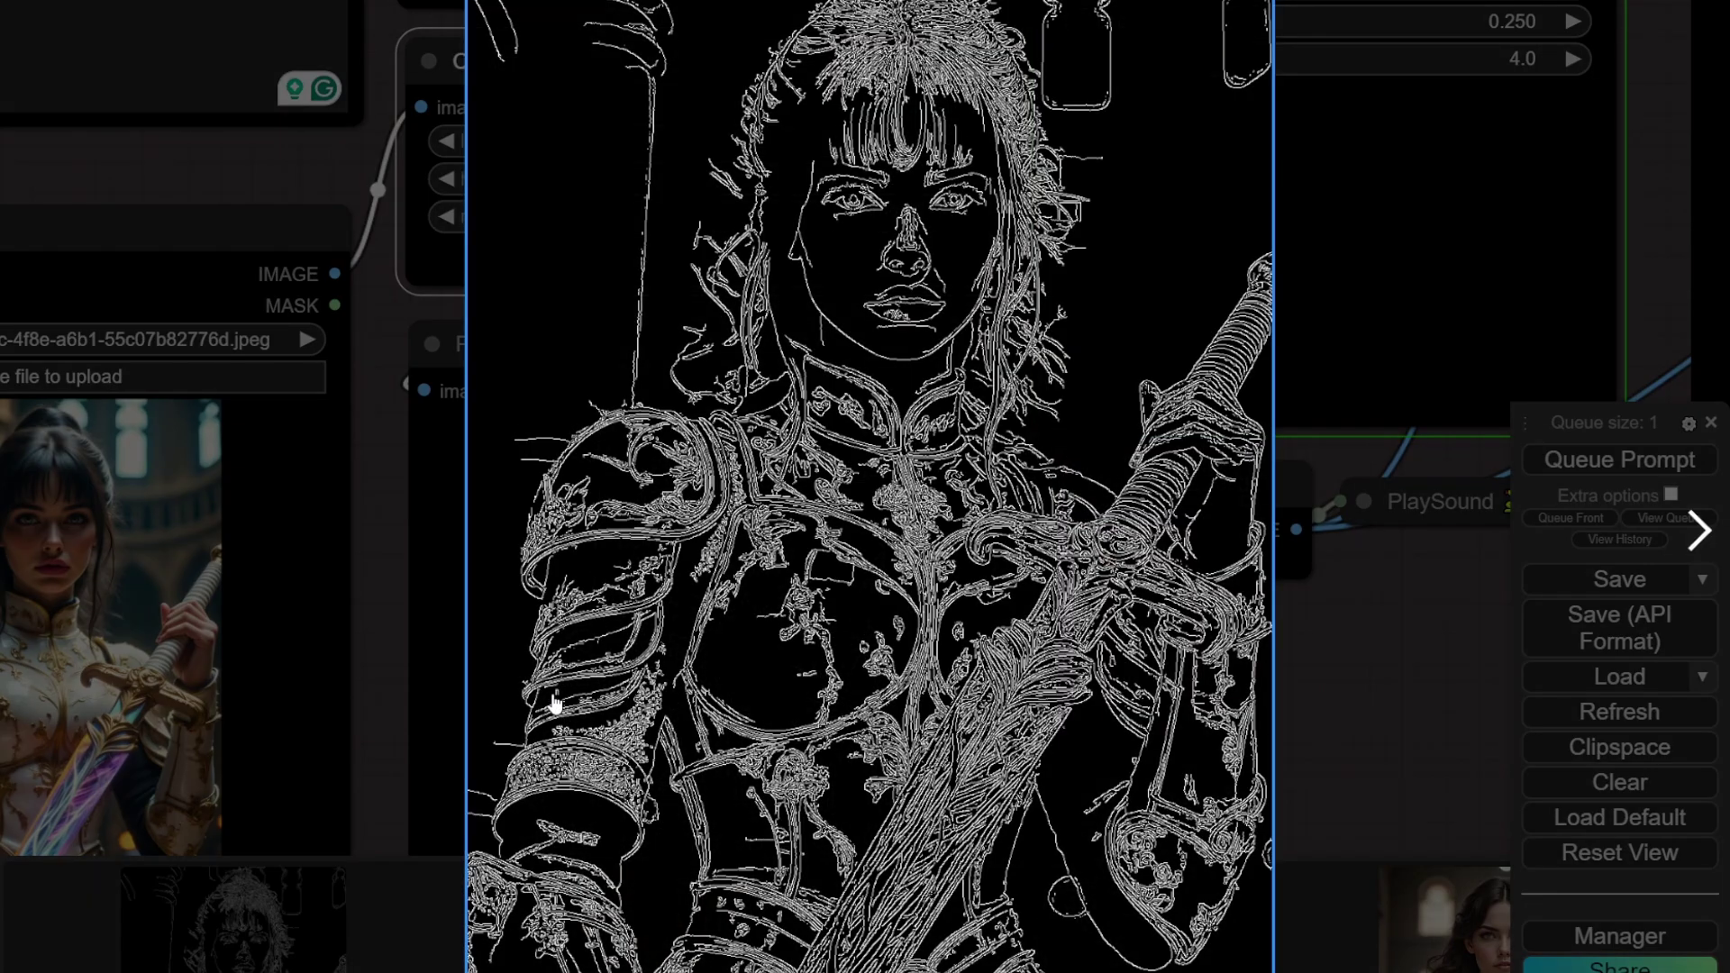